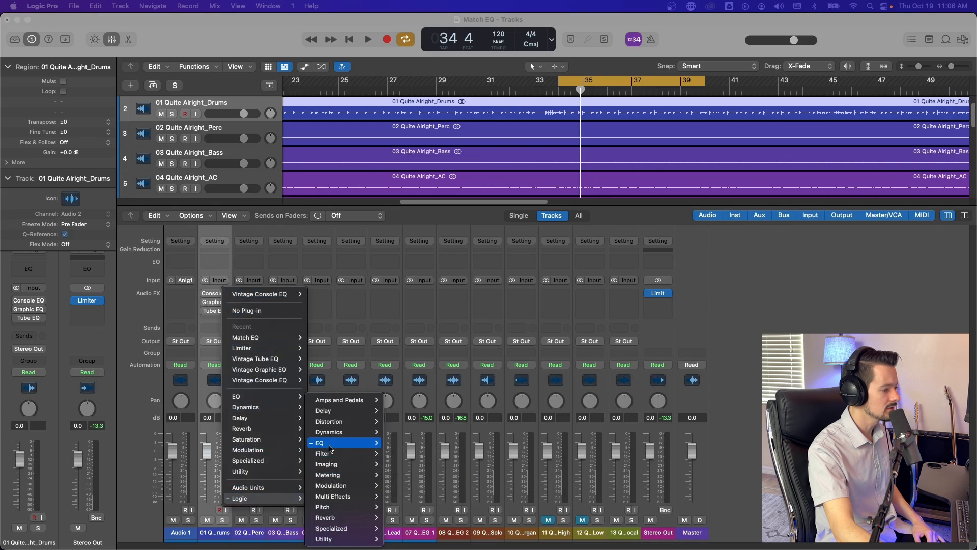
Load the Vintage Console EQ from the Vintage EQ Collection into the first effect slot of the 01 Quite Alright_Drums track
mouse_move(336, 442)
mouse_move(427, 485)
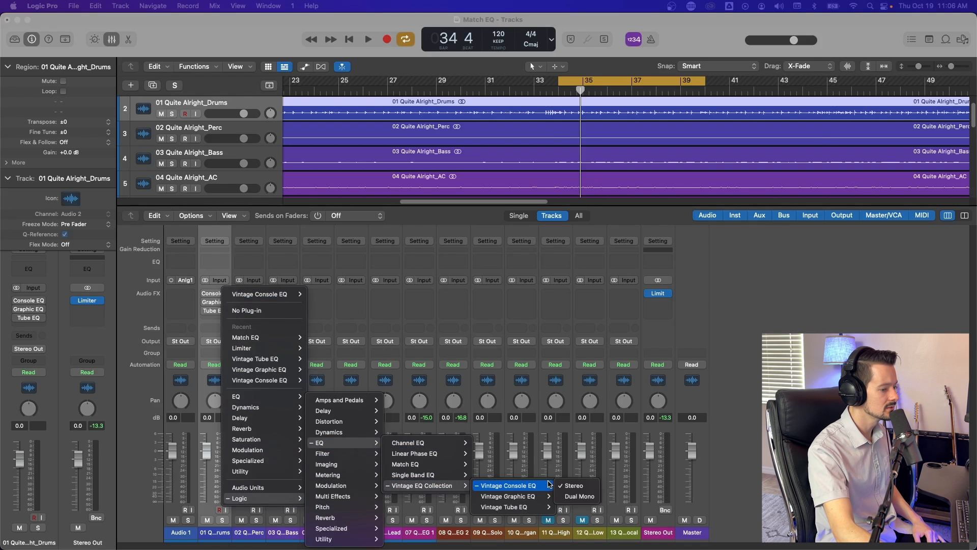
left_click(548, 485)
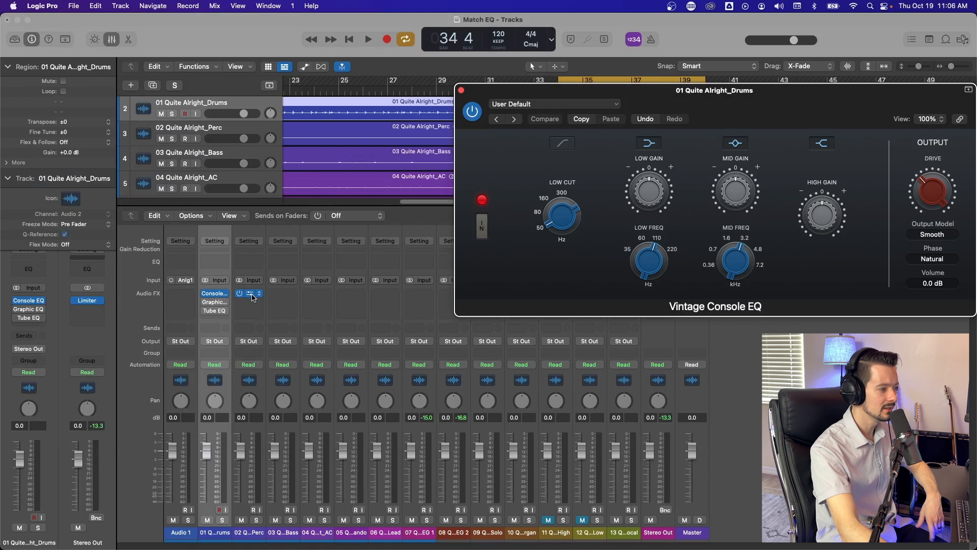
View the FG-N module in the Perc track's Virtual Mix Rack, close that plug-in window, and reposition the Vintage Console EQ window
left_click(251, 296)
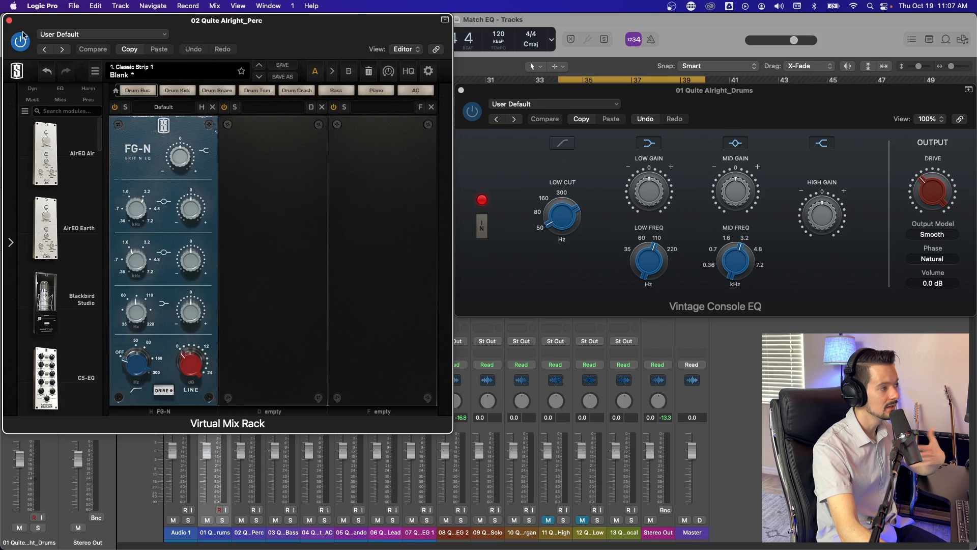
left_click(9, 21)
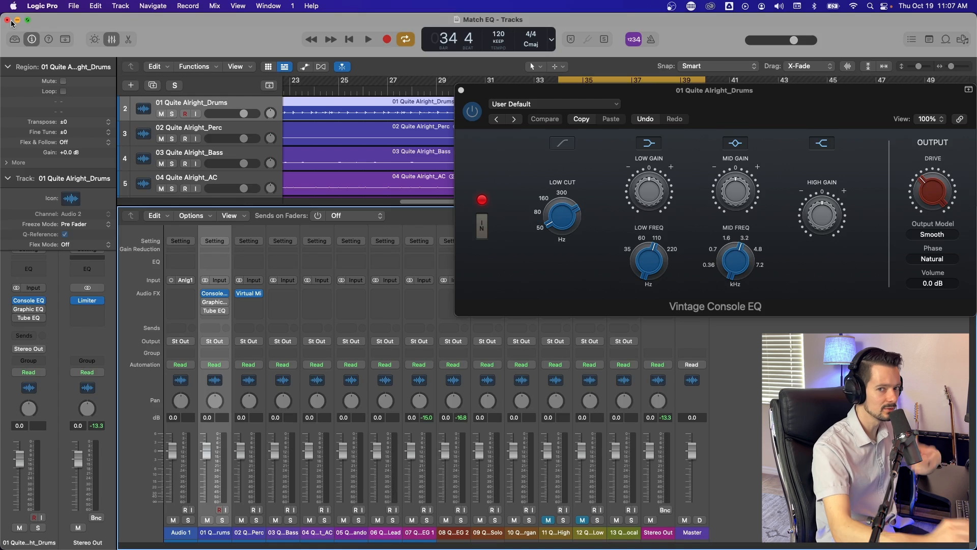
left_click_drag(656, 91, 397, 143)
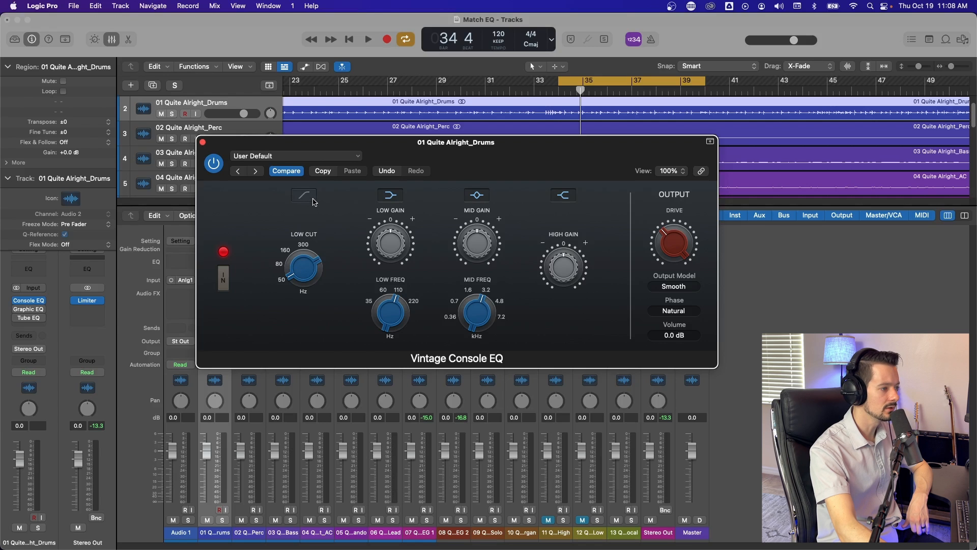
Enable the Vintage Console EQ's low cut, sweep it between 50 and 300 Hz, and settle it at about 77 Hz
left_click_drag(310, 262, 269, 246)
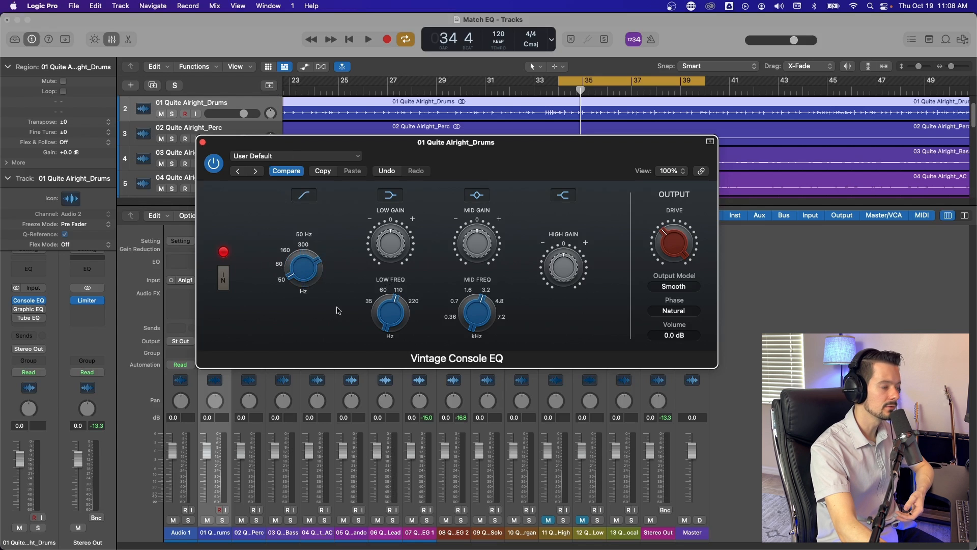
mouse_move(283, 270)
left_mouse_down()
mouse_move(278, 260)
mouse_move(295, 286)
mouse_move(291, 269)
left_mouse_up()
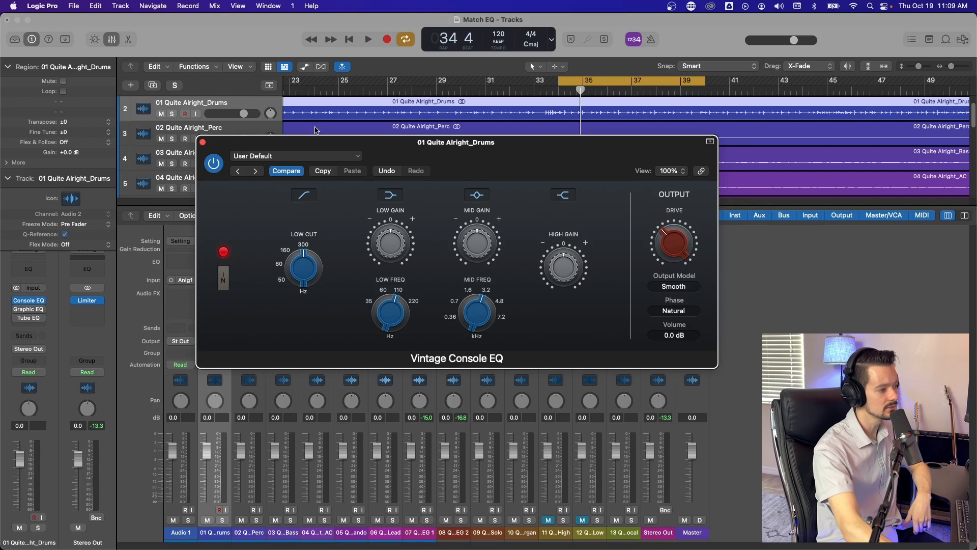
left_click_drag(305, 258, 307, 266)
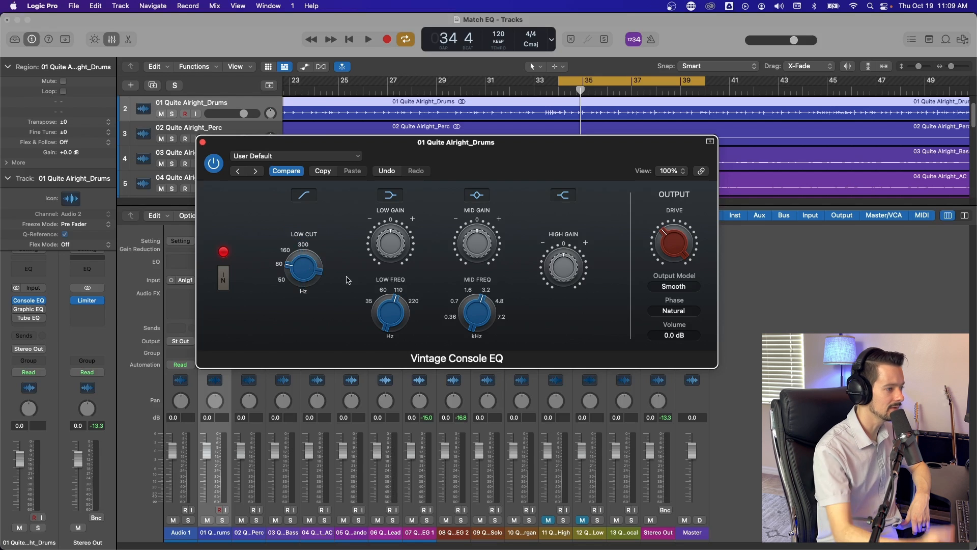
left_click_drag(319, 270, 319, 278)
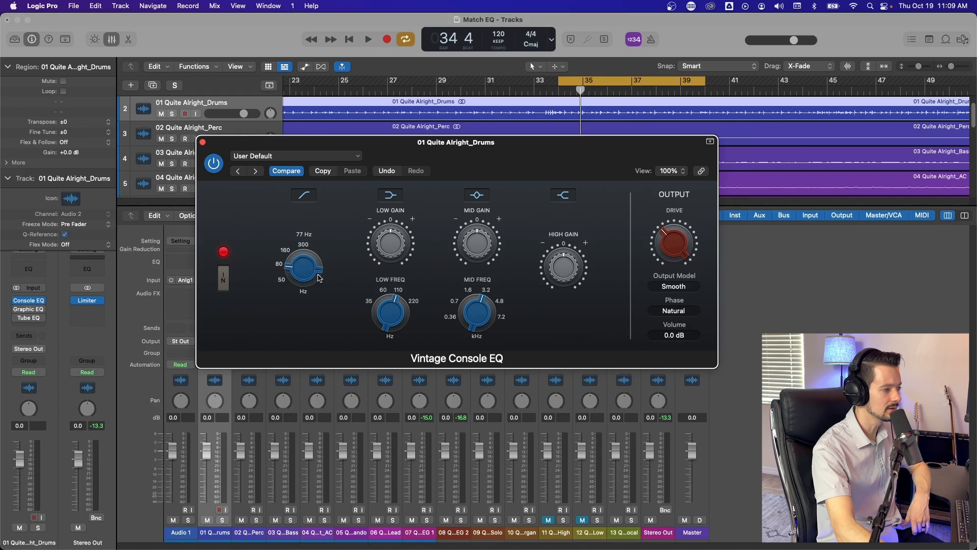
Try the low band's gain control and a low frequency of 220 Hz on the drums EQ
left_click(397, 197)
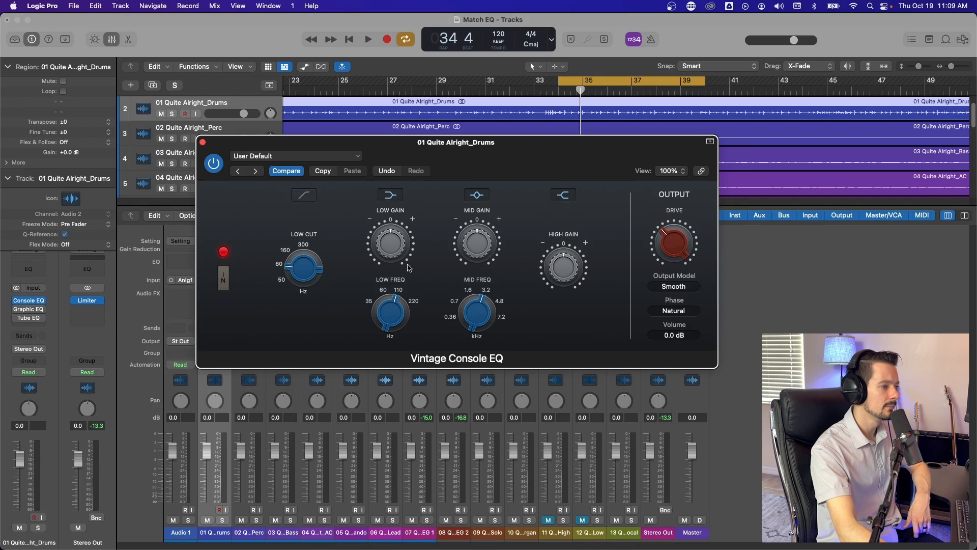
mouse_move(391, 249)
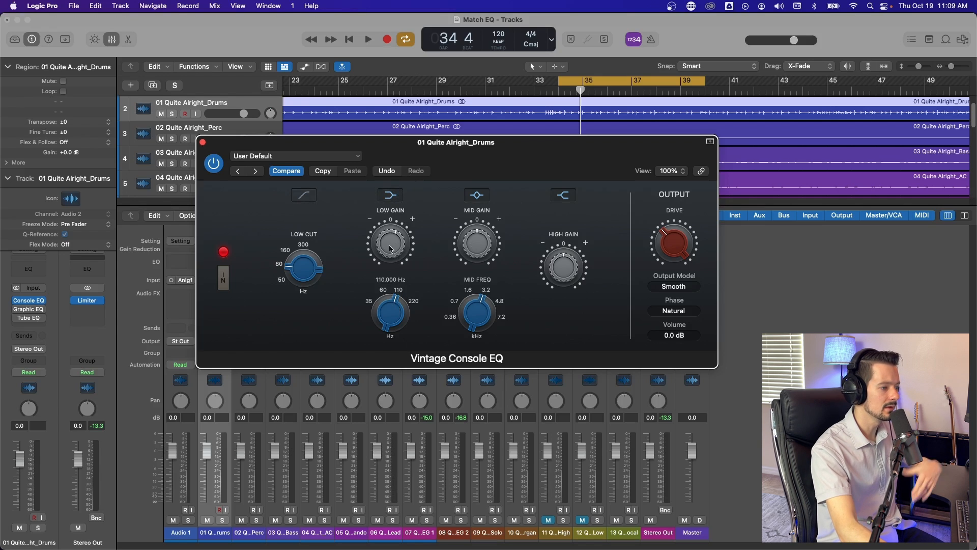
left_click_drag(389, 249, 393, 233)
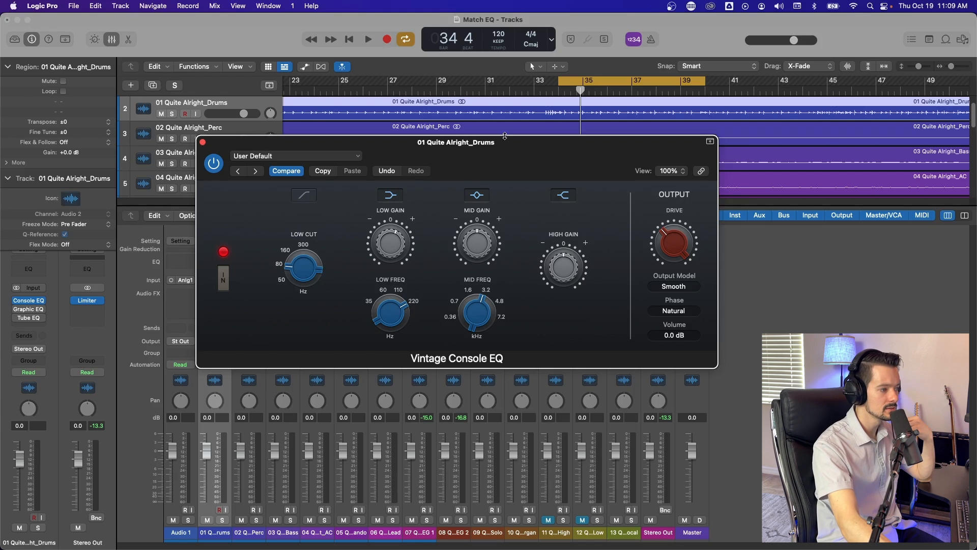
Boost the low shelf about 8.3 dB at 89 Hz in a Perc track Channel EQ, and set the console EQ's low frequency to 110 Hz
left_click_drag(505, 135, 614, 103)
left_click(250, 265)
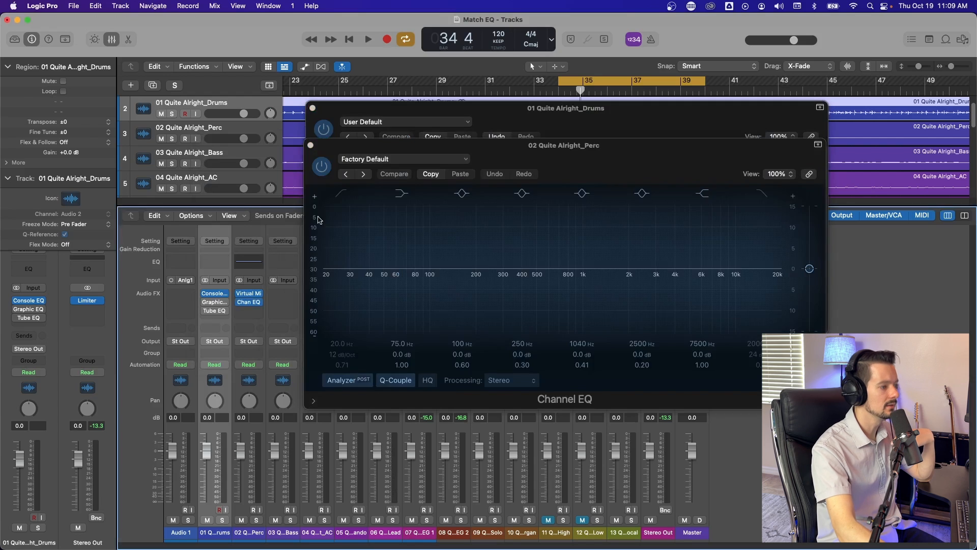
left_click_drag(509, 108, 431, 248)
left_click_drag(356, 229, 505, 142)
left_click_drag(489, 249, 456, 257)
left_click_drag(305, 379, 313, 338)
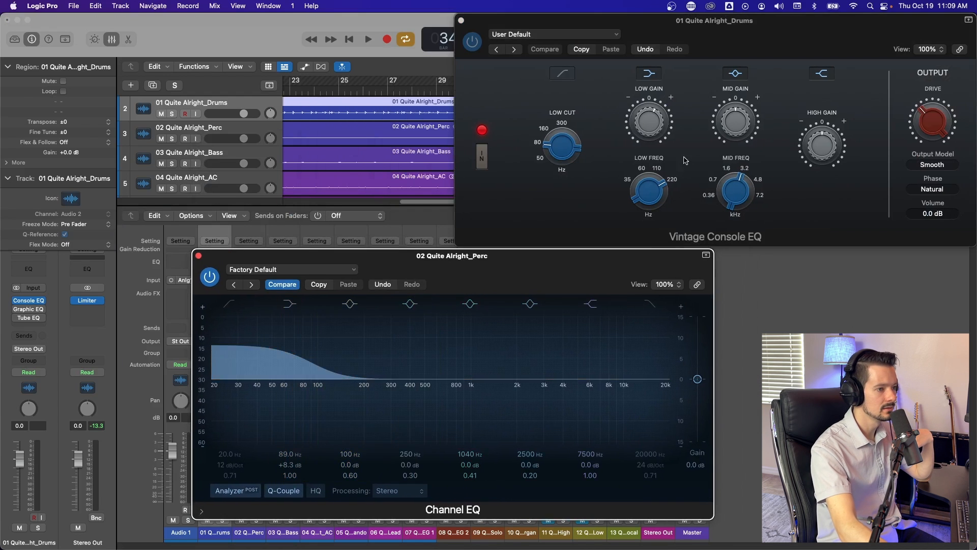
left_click(652, 173)
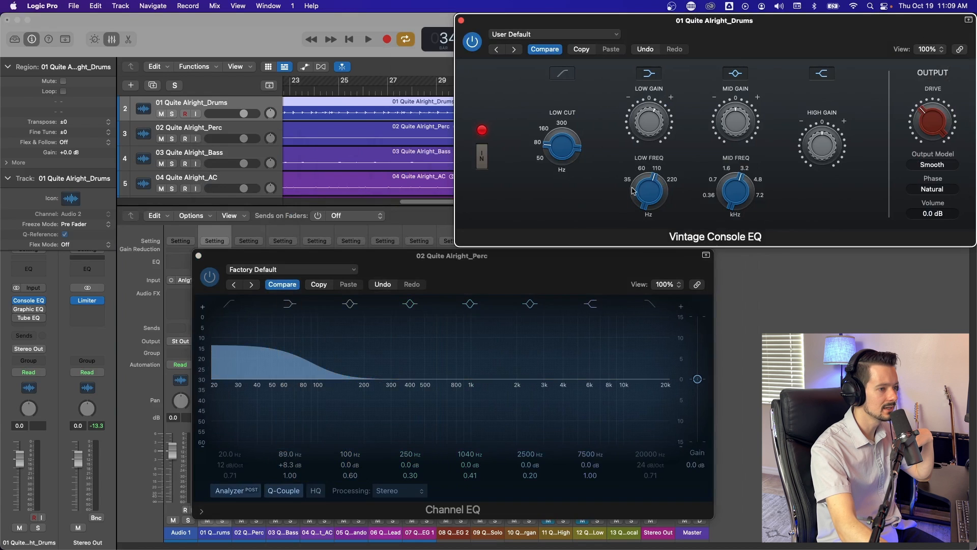
left_click_drag(310, 350, 320, 331)
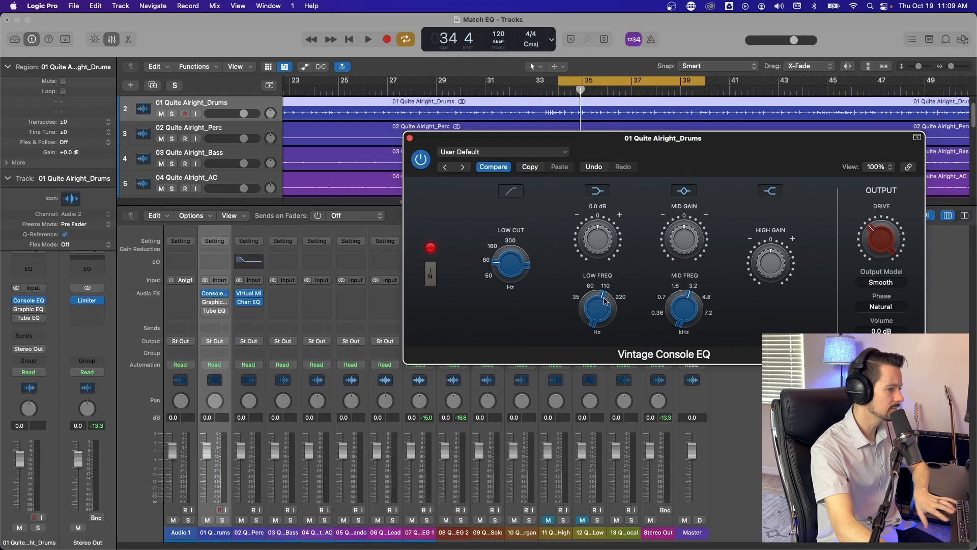
Step the low frequency through 60 Hz and 220 Hz, set it to 110 Hz, and switch off the low band
left_click(582, 295)
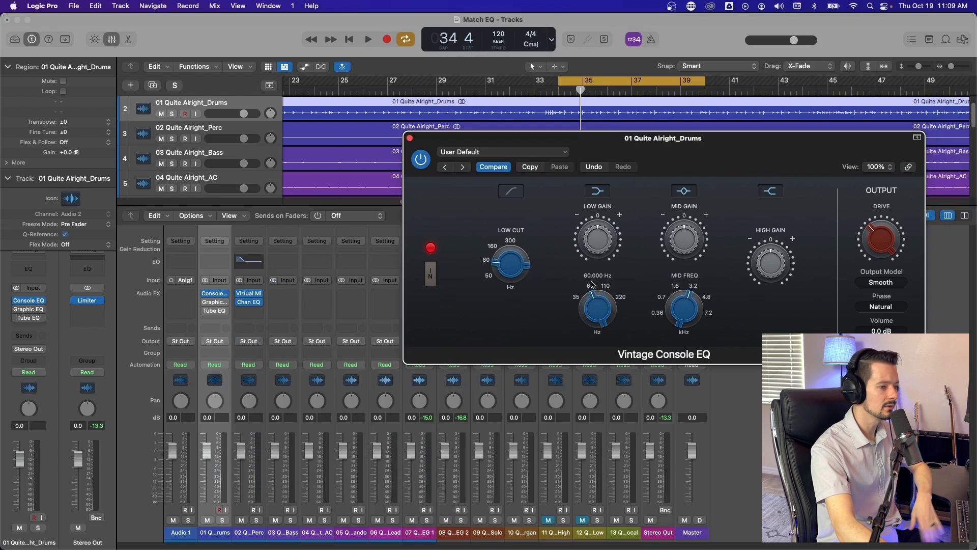
left_click_drag(582, 295, 612, 312)
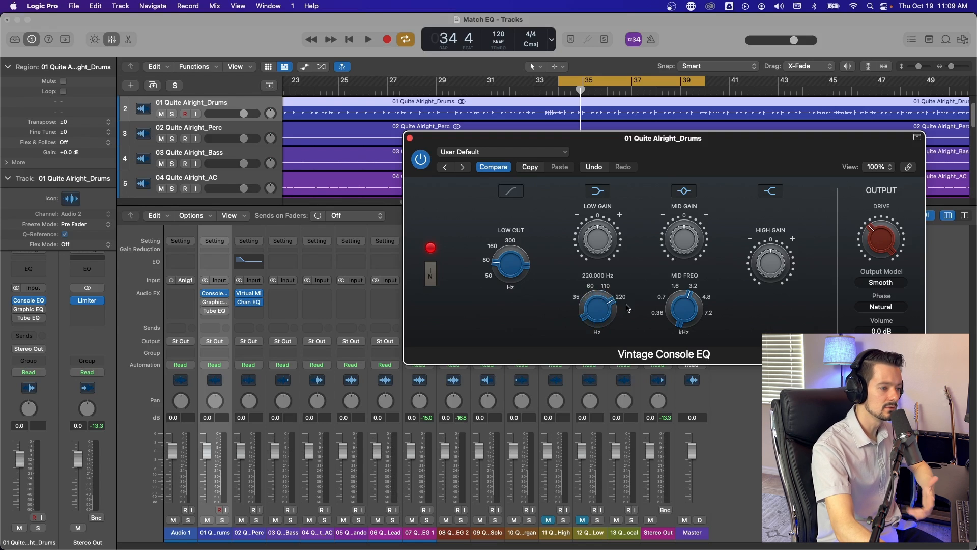
left_click(605, 287)
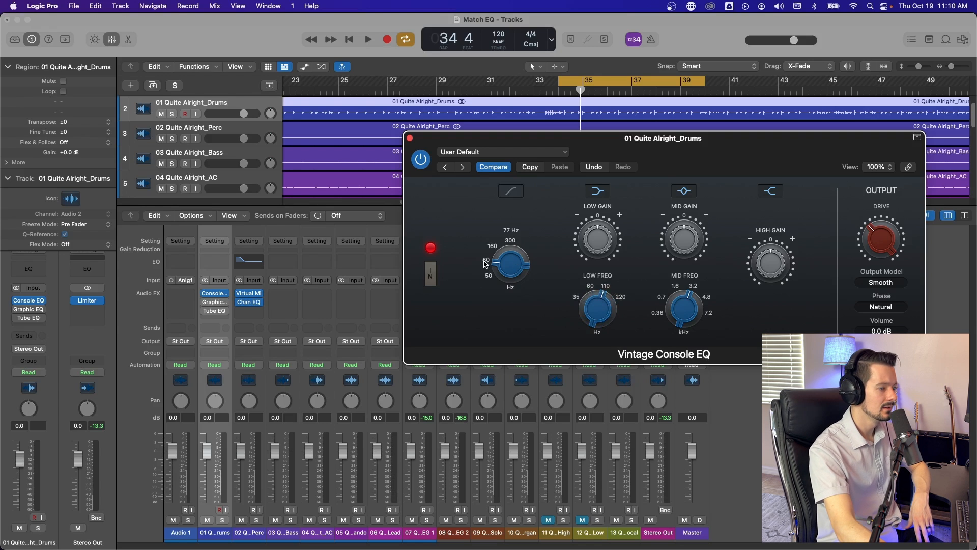
left_click(500, 190)
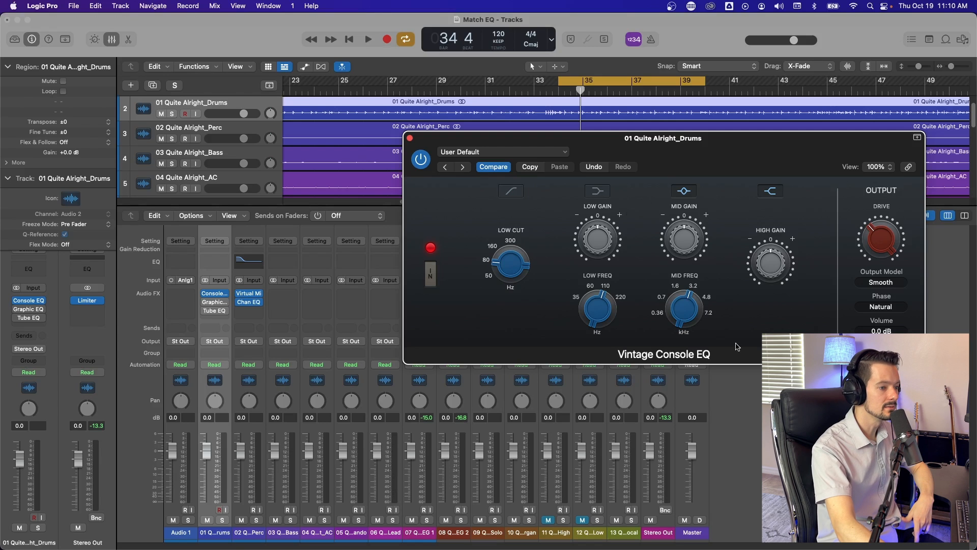
Step the mid frequency down from 7.2 kHz through 4.8, 3.2, 1.6 and 0.7 kHz to 0.36 kHz
mouse_move(684, 313)
left_mouse_down()
mouse_move(689, 354)
mouse_move(699, 309)
left_mouse_up()
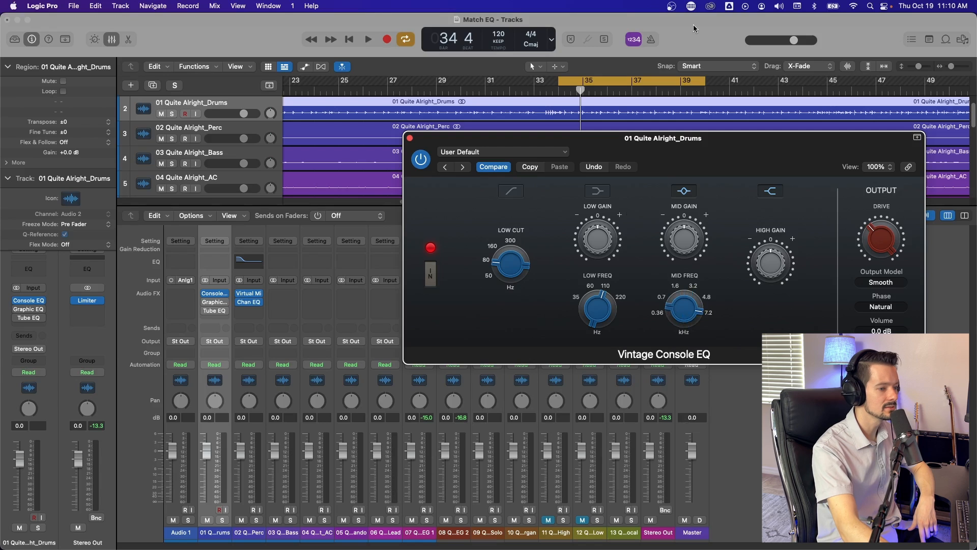
left_click(707, 300)
left_click(692, 286)
left_click(675, 286)
left_click(661, 297)
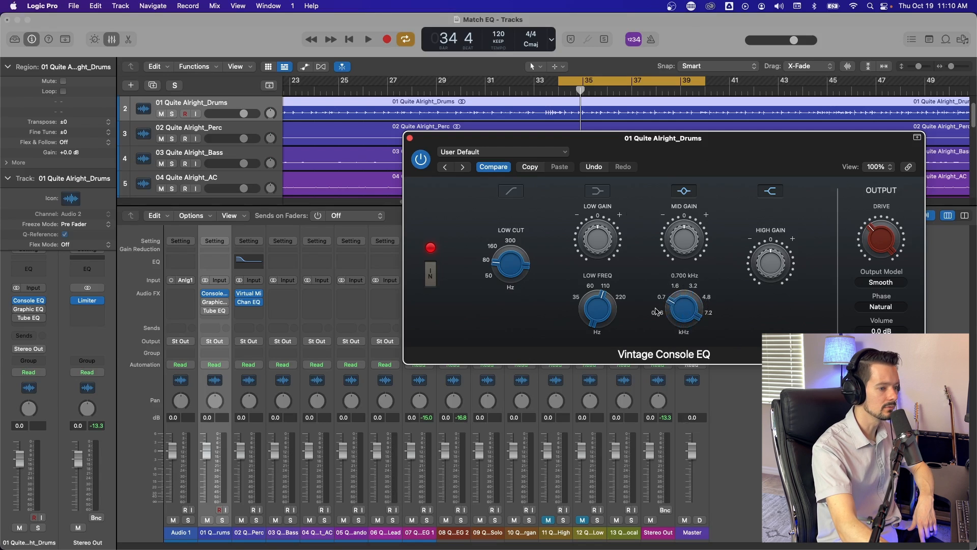
left_click(657, 313)
Try the mid gain and high gain controls, leave both at 0 dB, and switch off the mid and high bands
left_click_drag(684, 243, 666, 301)
left_click(777, 262)
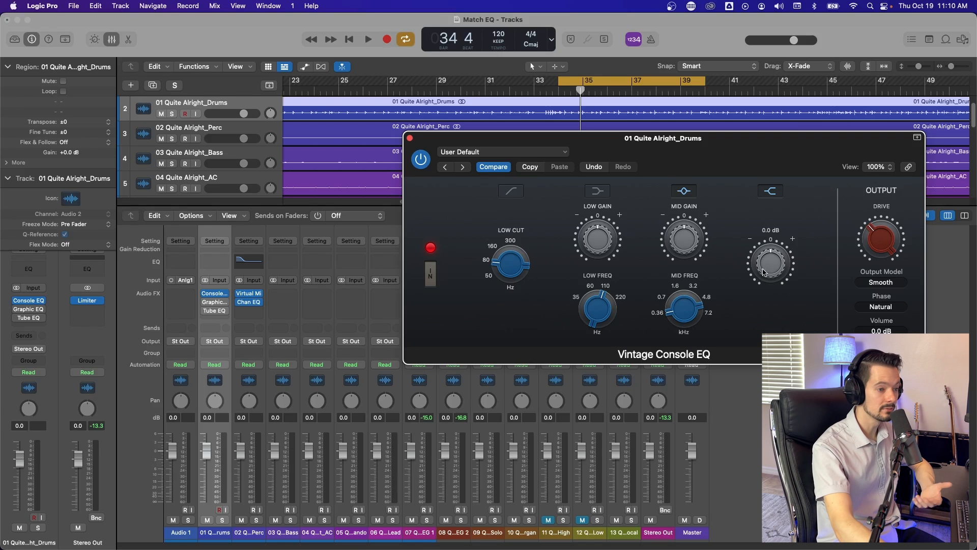
left_click_drag(763, 255, 766, 253)
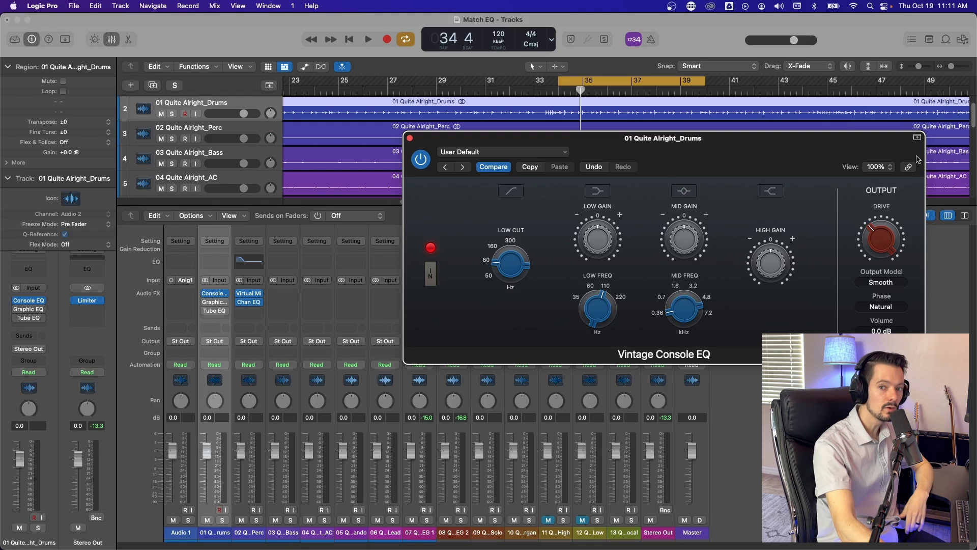
Vary the output Drive amount up to 11.0 and settle it at about 4.1
mouse_move(876, 228)
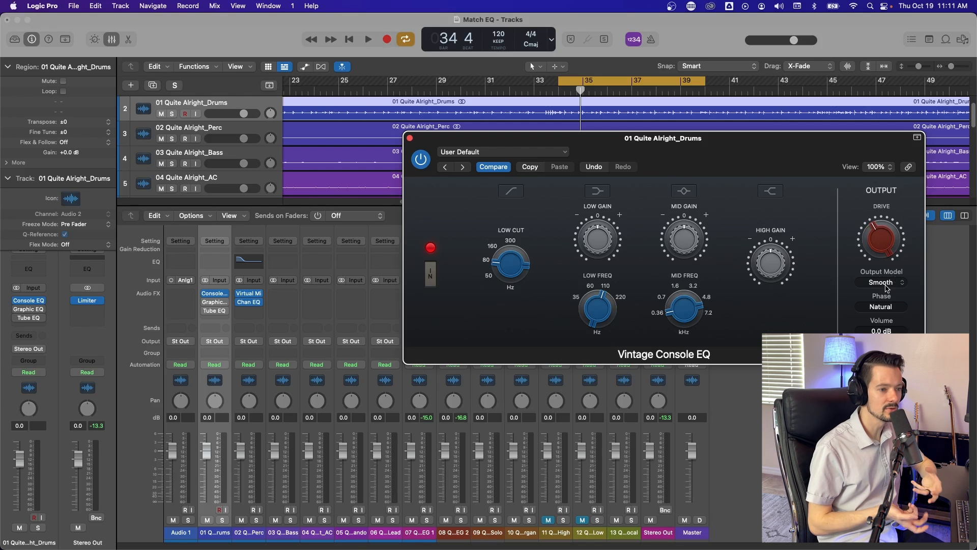
left_click_drag(887, 245, 863, 215)
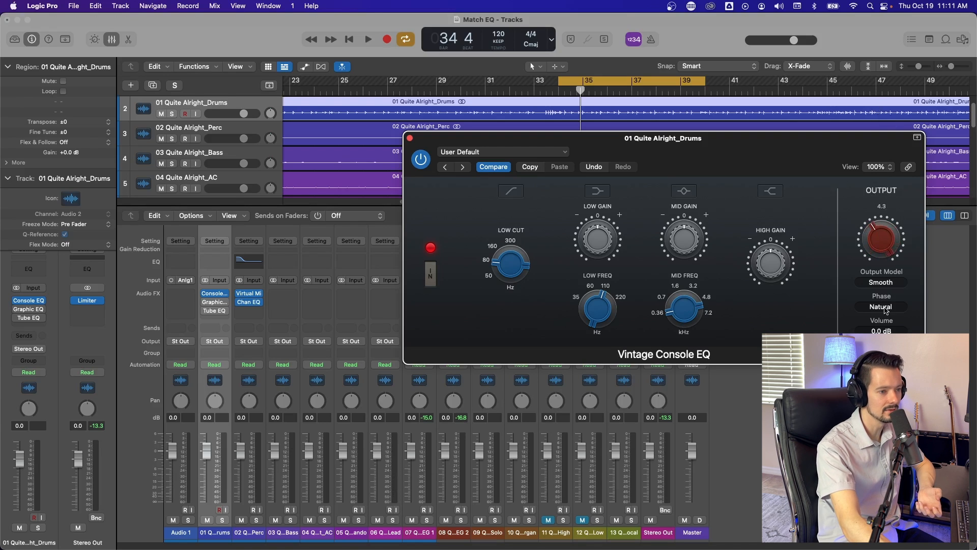
mouse_move(891, 237)
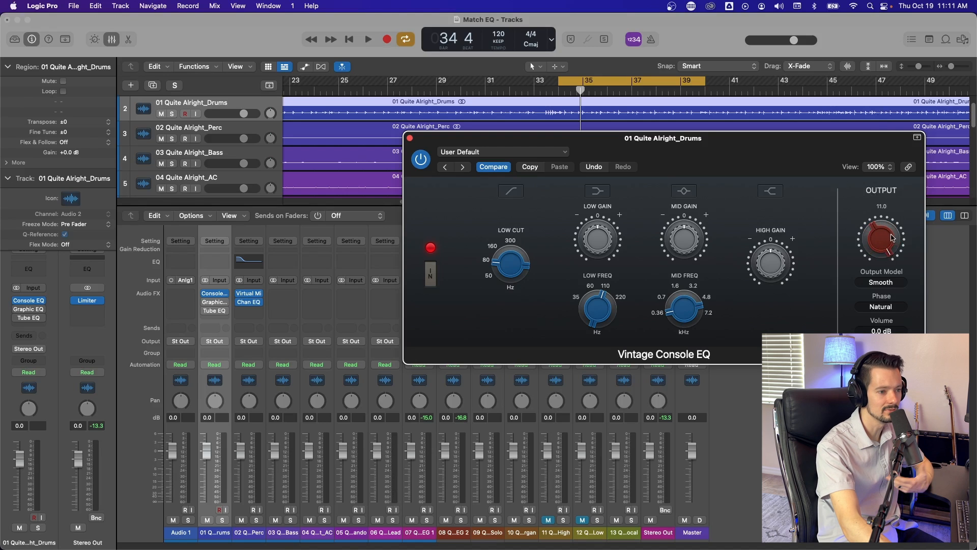
left_click_drag(894, 234, 875, 322)
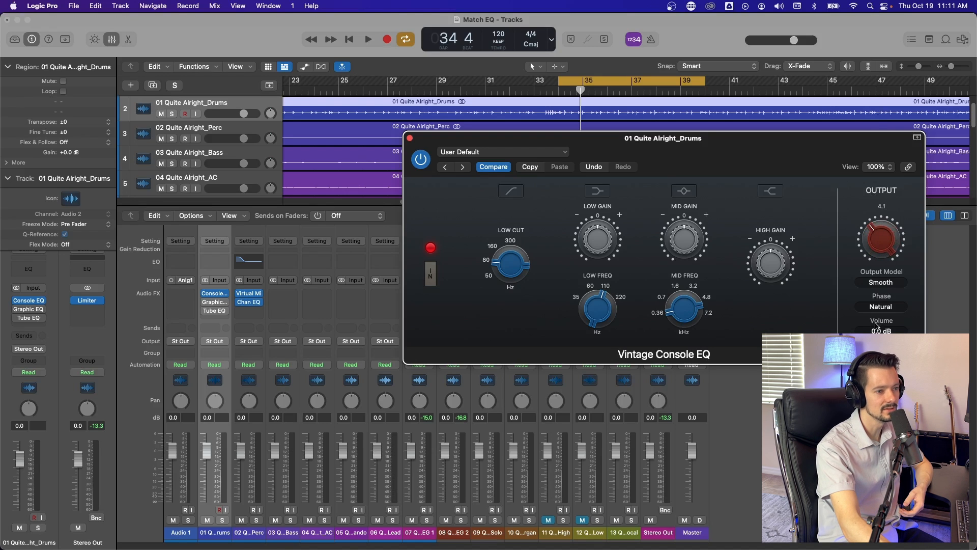
Try the Silky (Tube EQ) output model and return to Smooth (Console EQ)
left_click(885, 283)
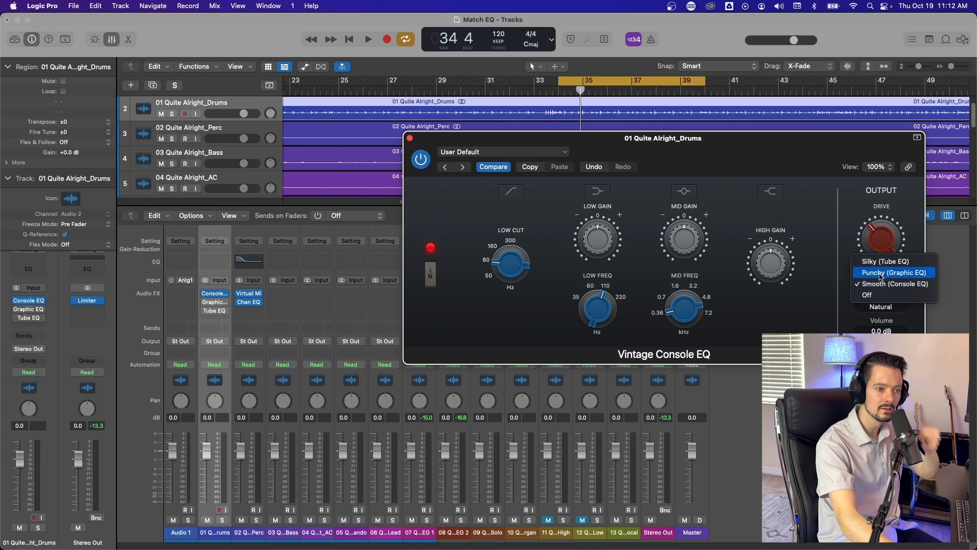
left_click(916, 261)
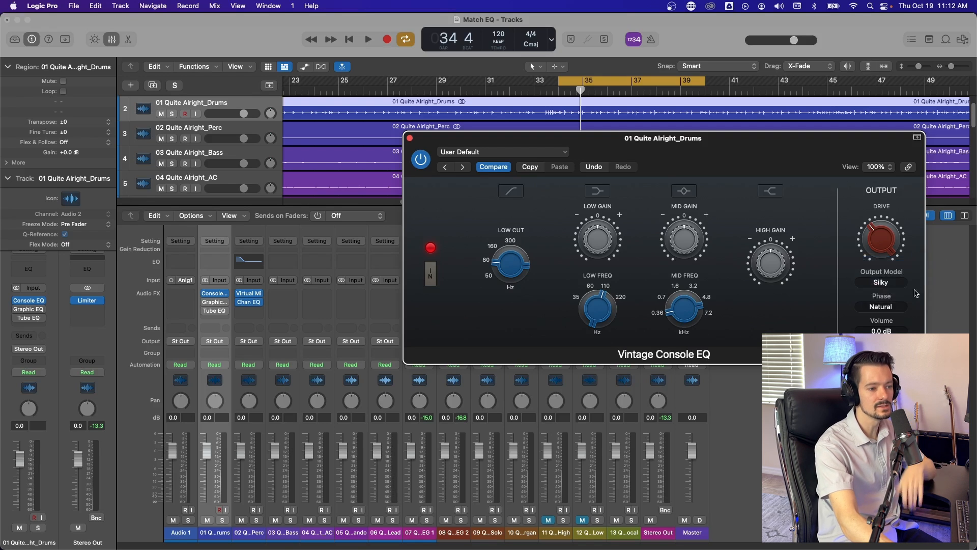
left_click(896, 282)
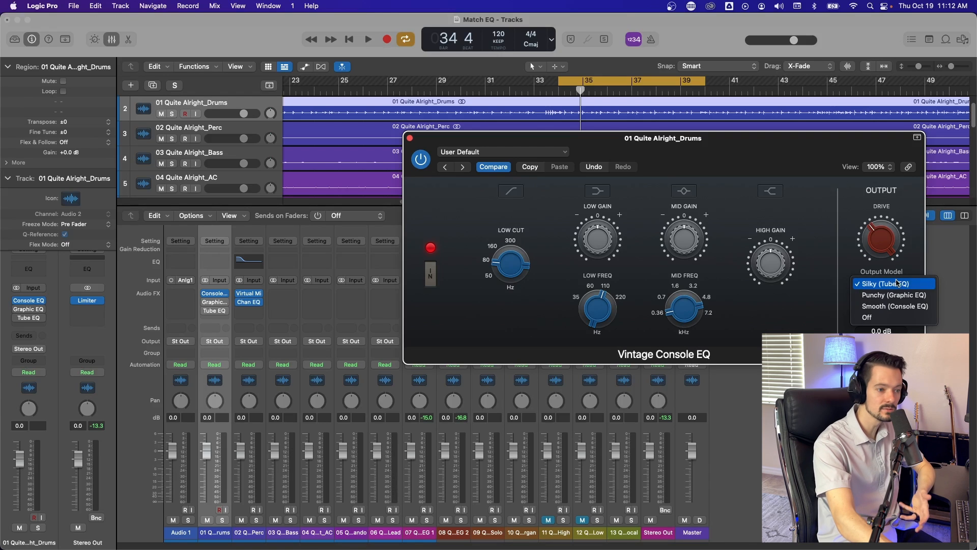
left_click(895, 306)
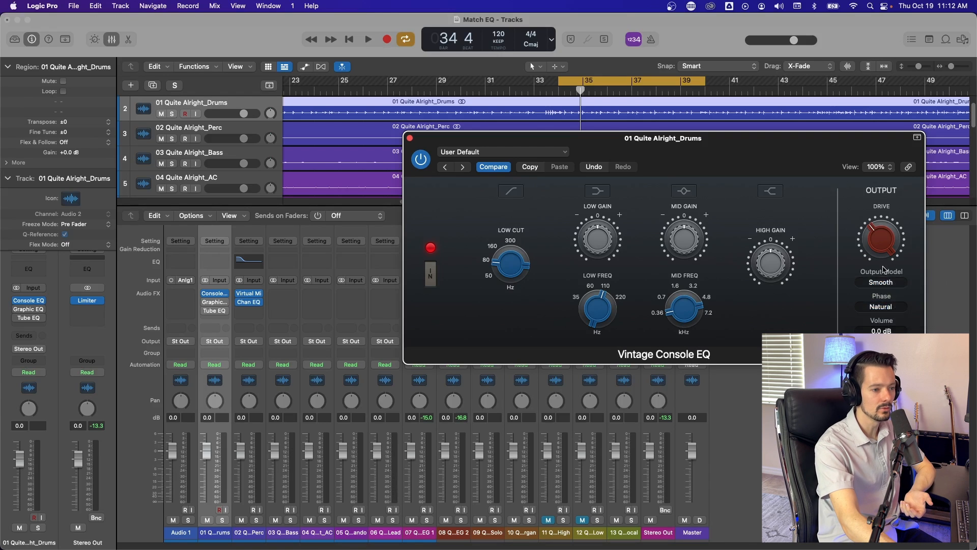
Set the output model to Punchy (Graphic EQ), and view the phase options while keeping Natural
left_click(883, 281)
left_click(894, 297)
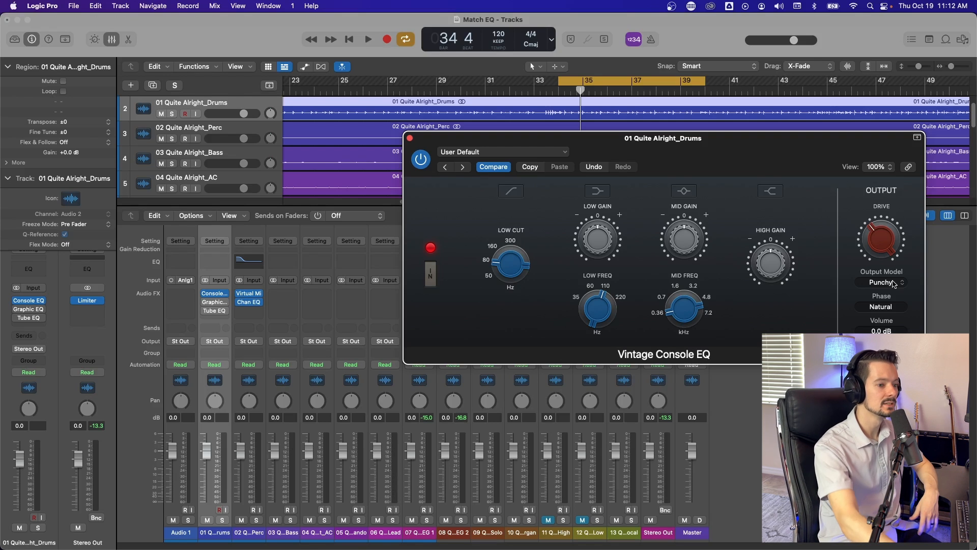
left_click(890, 308)
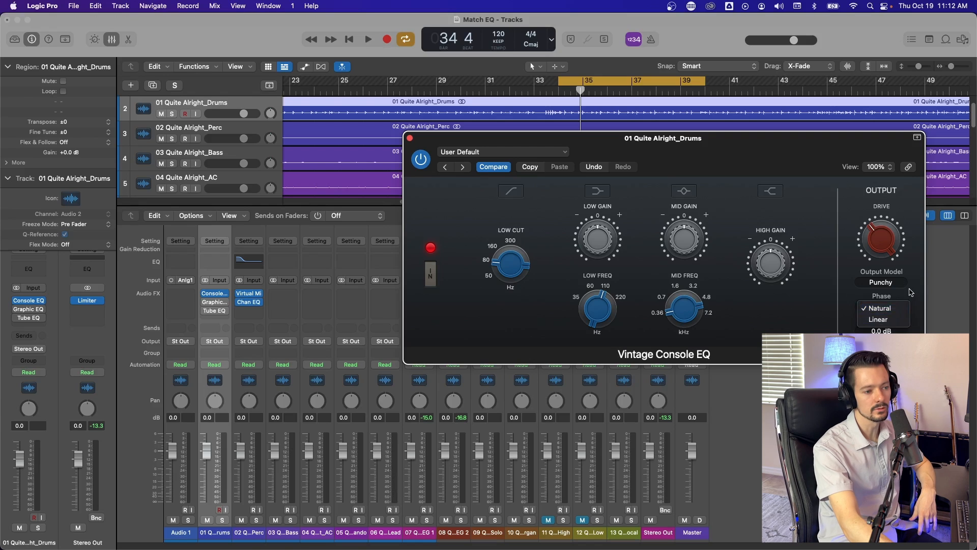
left_click(911, 292)
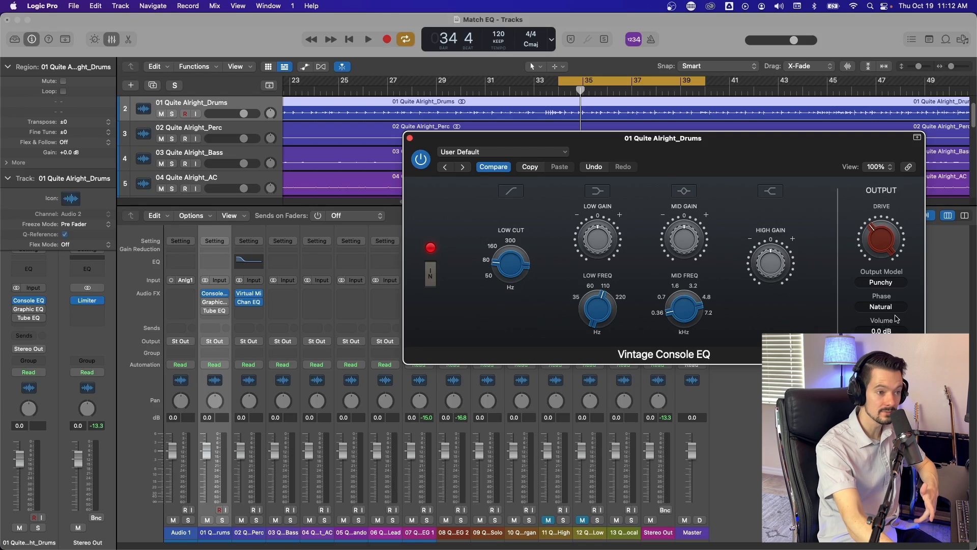
Solo the drums track, start playback, and audition the low cut at settings up to 300 Hz, finishing with it off at 50 Hz
left_click(224, 521)
key("space")
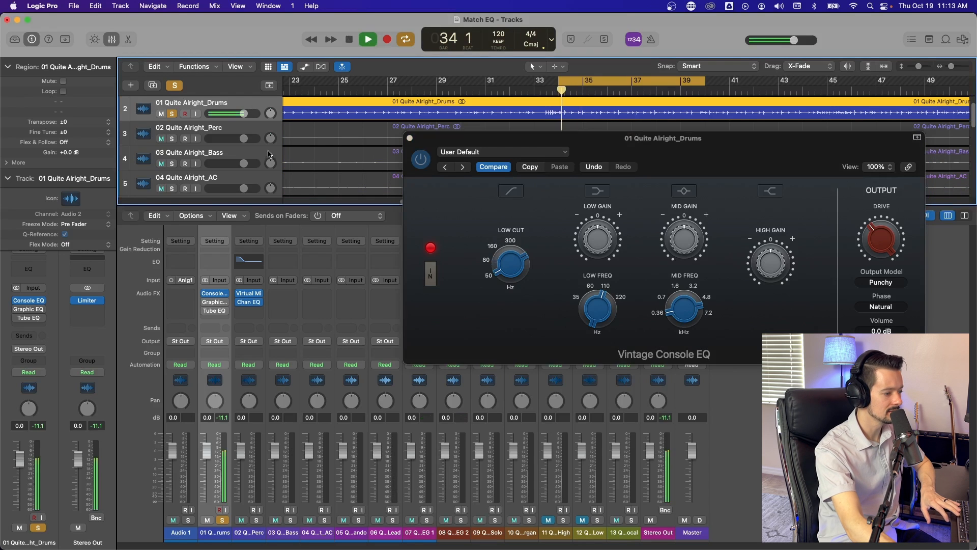
left_click(506, 197)
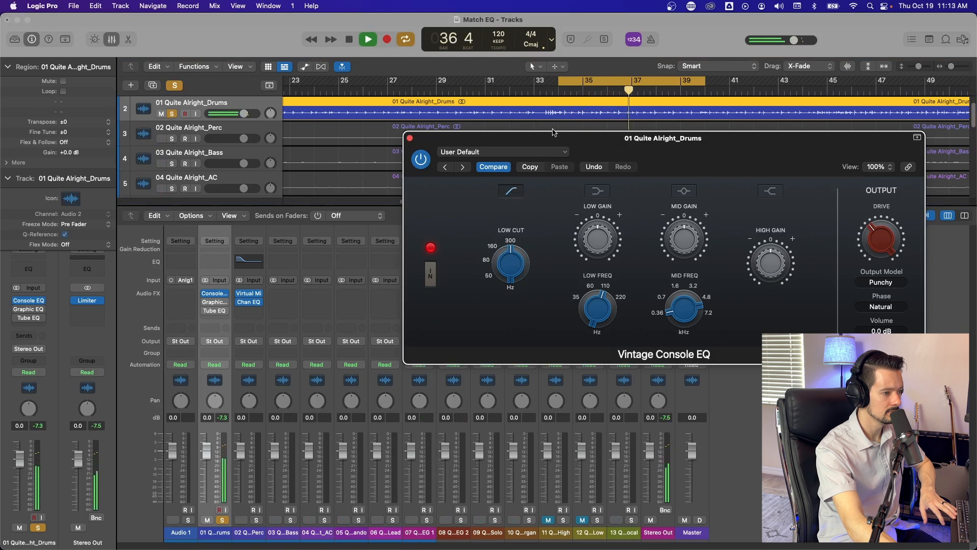
mouse_move(494, 274)
left_mouse_down()
mouse_move(494, 265)
mouse_move(493, 282)
mouse_move(503, 280)
left_mouse_up()
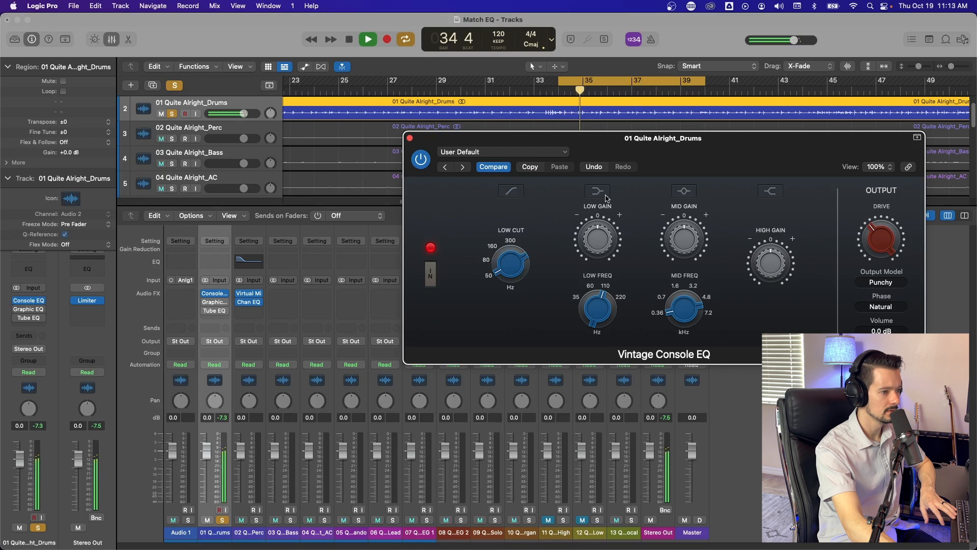
Switch on the low band, try a gain of 7.3 dB, and compare the 60 Hz and 110 Hz low frequencies, returning to 110 Hz
mouse_move(599, 232)
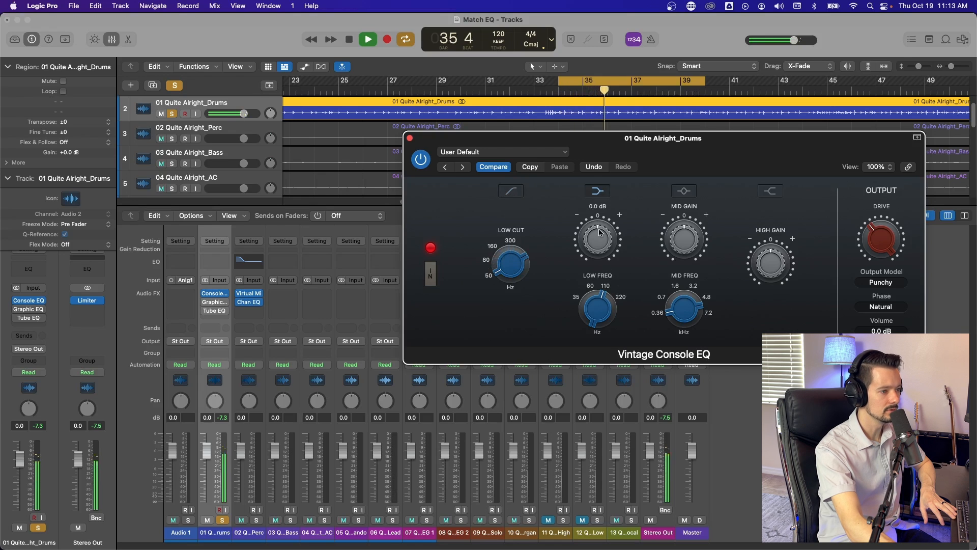
left_click_drag(600, 233, 602, 195)
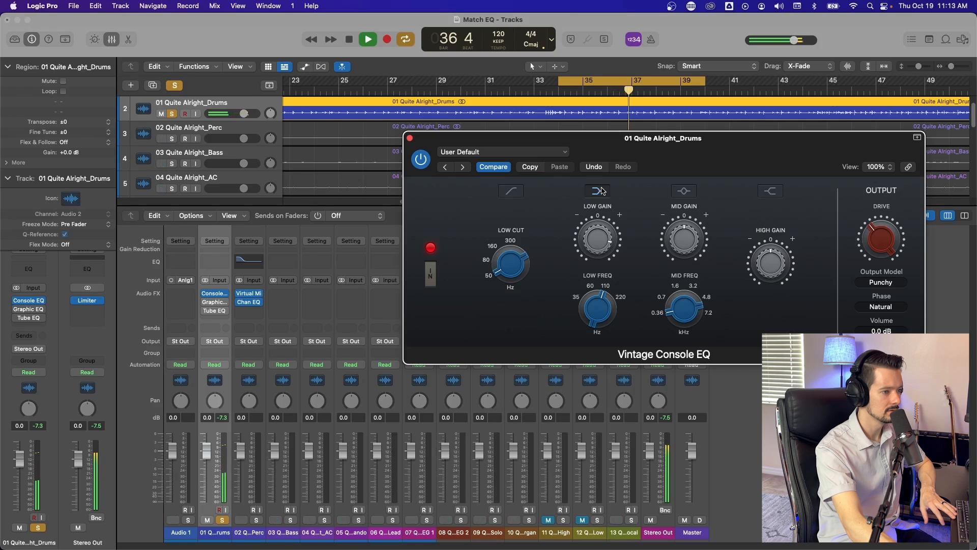
mouse_move(598, 244)
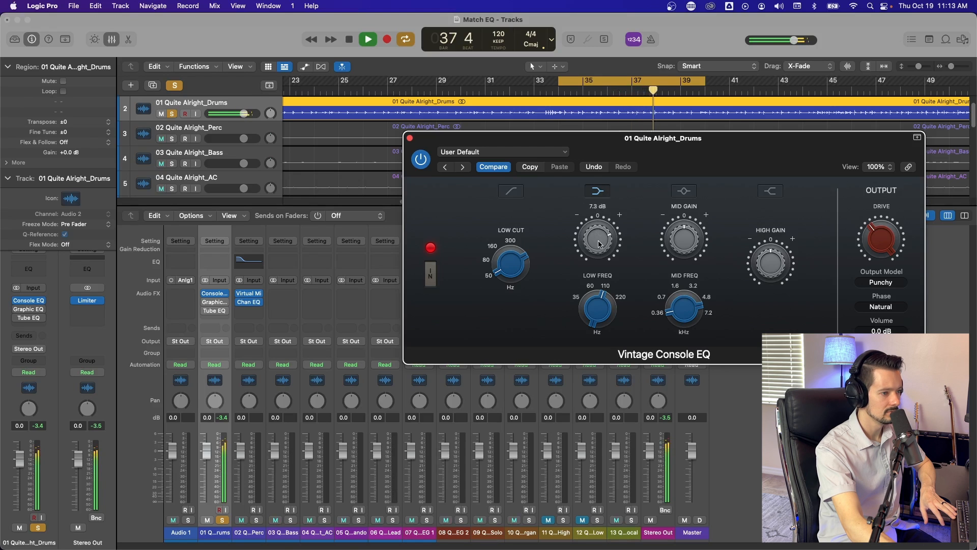
mouse_move(663, 333)
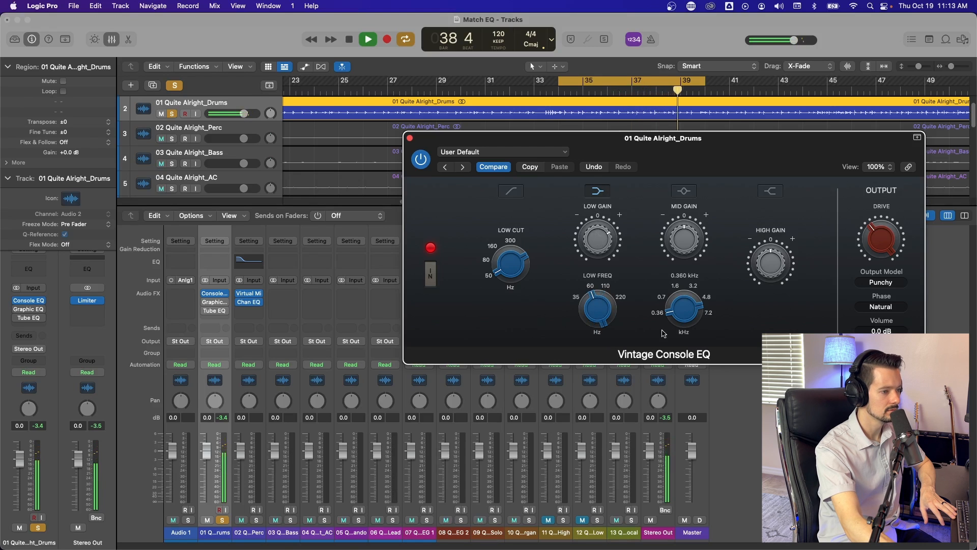
left_click_drag(609, 258, 608, 251)
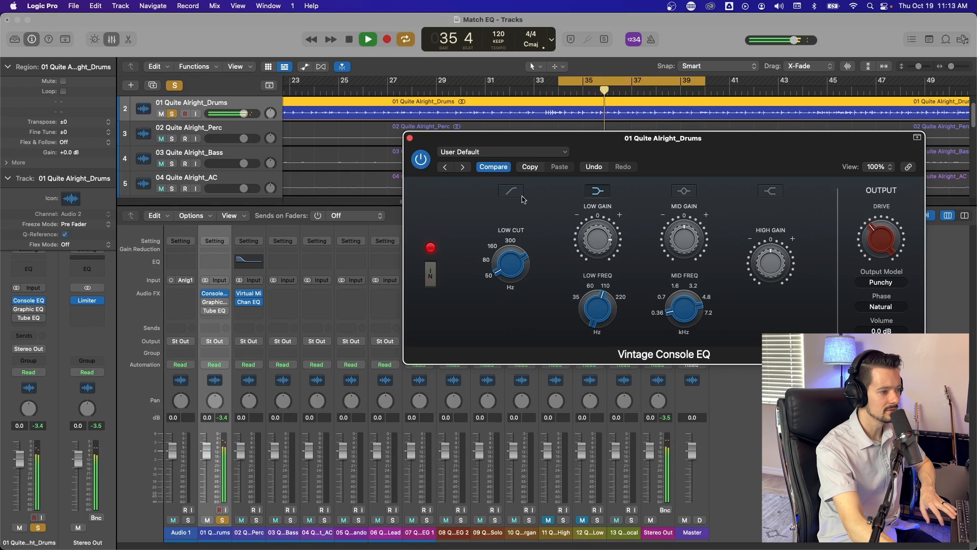
Combine an 80 Hz low cut with 17.8 dB of low gain, then switch off both bands and stop playback
left_click(520, 194)
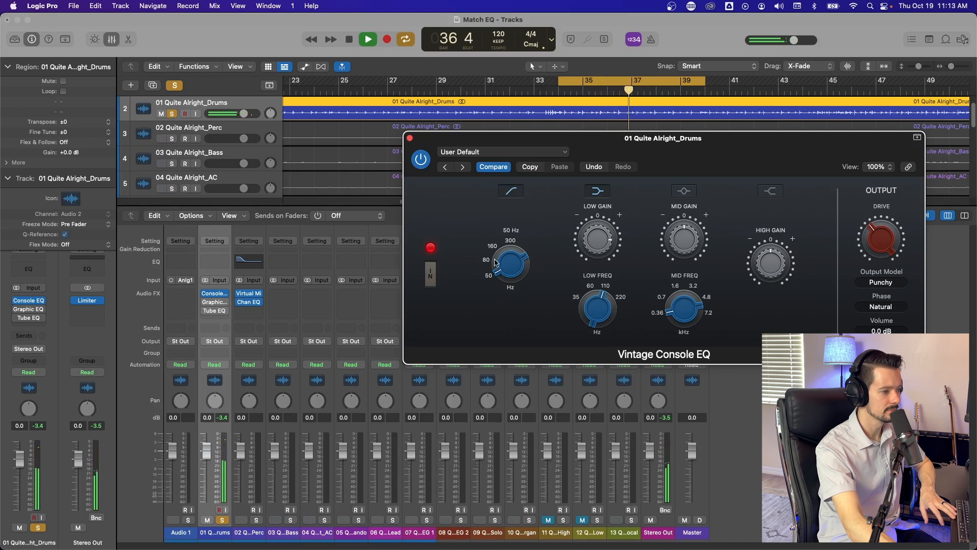
mouse_move(496, 262)
left_mouse_down()
mouse_move(487, 261)
mouse_move(509, 269)
left_mouse_up()
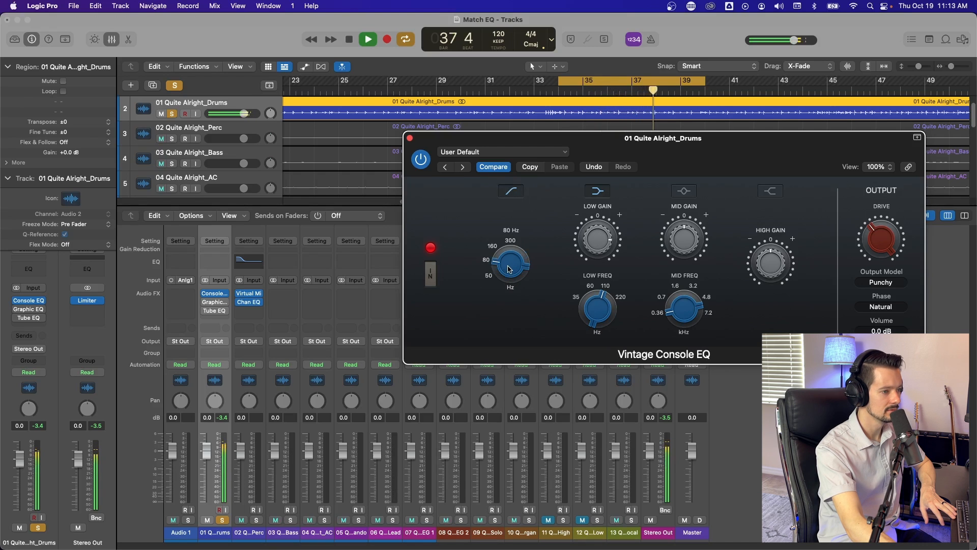
left_click_drag(600, 240, 604, 229)
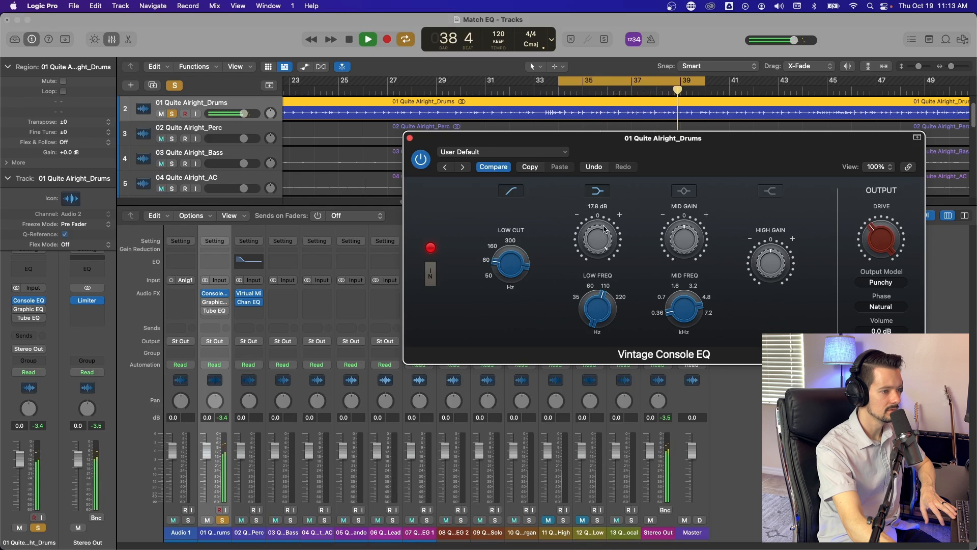
key("space")
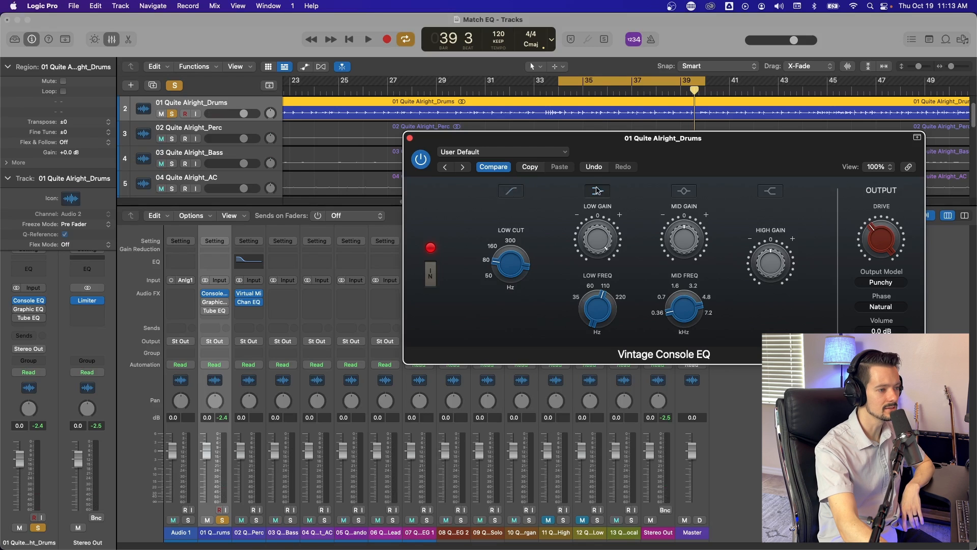
Play the drums with the mid band on, trying 7.5 dB and -4.0 dB of mid gain and a 0.7 kHz mid frequency
mouse_move(684, 247)
key("space")
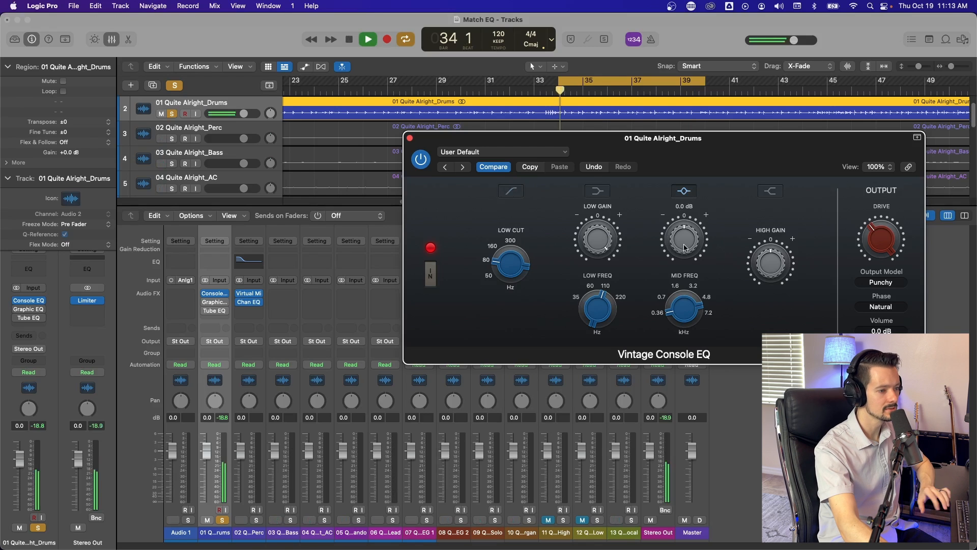
left_click_drag(684, 248, 682, 235)
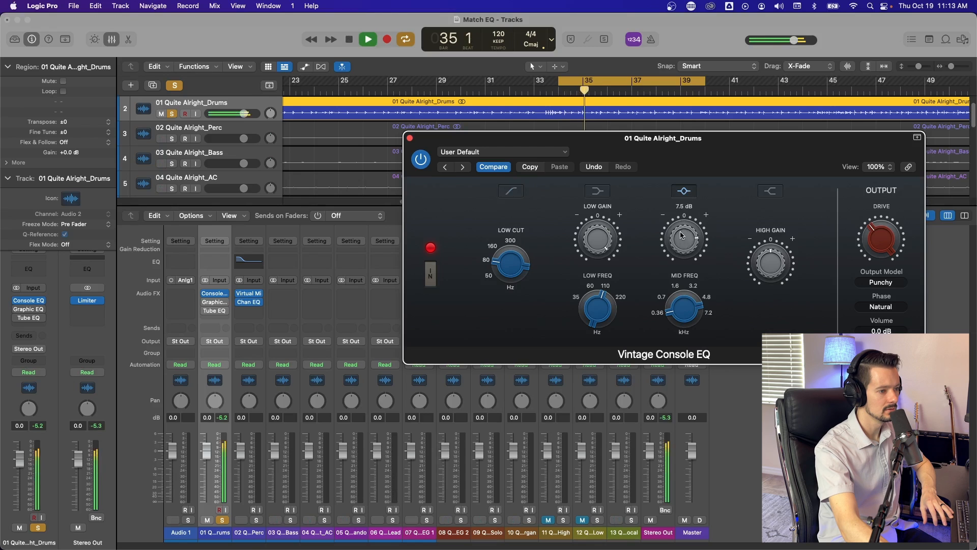
mouse_move(692, 305)
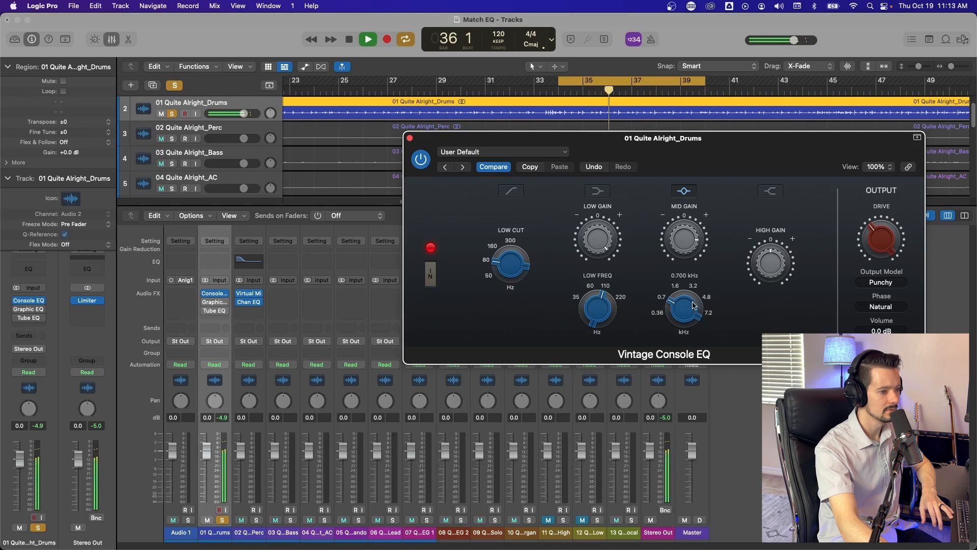
left_click_drag(679, 243, 678, 306)
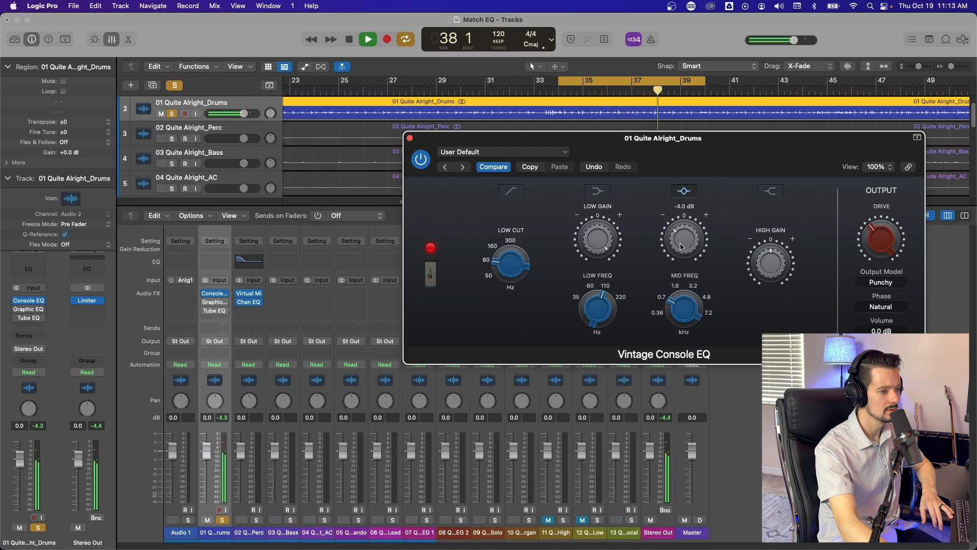
Audition the mid band at 3.2, 4.8 and 7.2 kHz with boosts such as 4.4 dB, then switch the band off and stop playback
left_click_drag(684, 307, 707, 297)
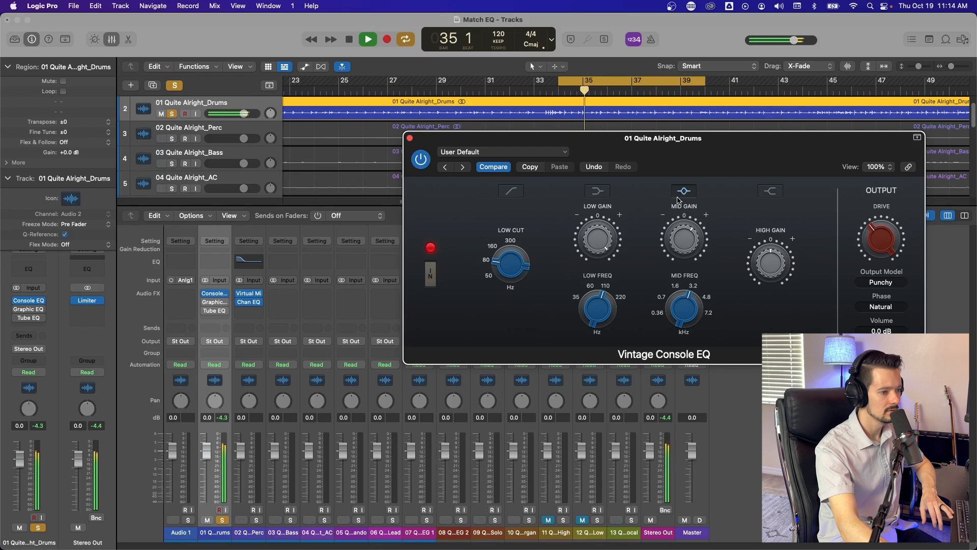
left_click_drag(686, 237, 714, 260)
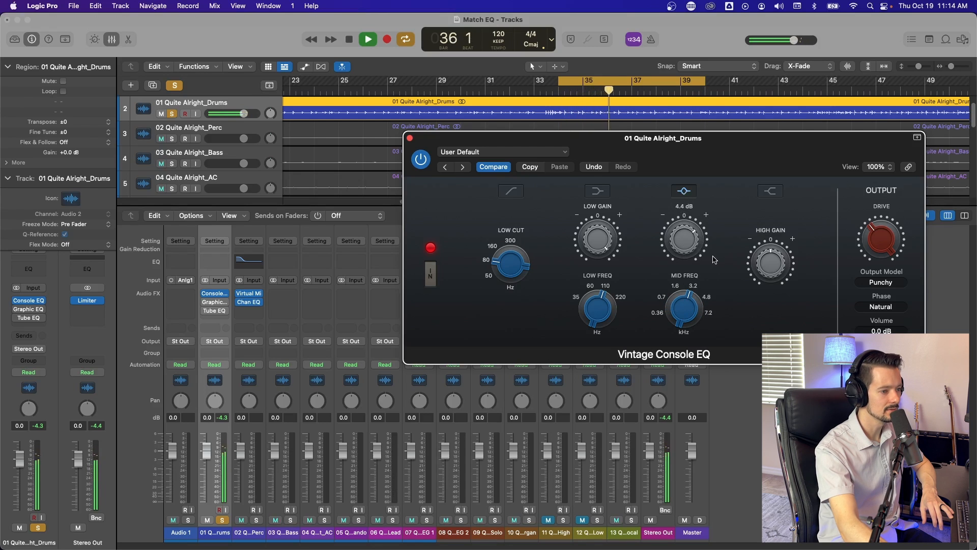
left_click_drag(713, 313, 715, 305)
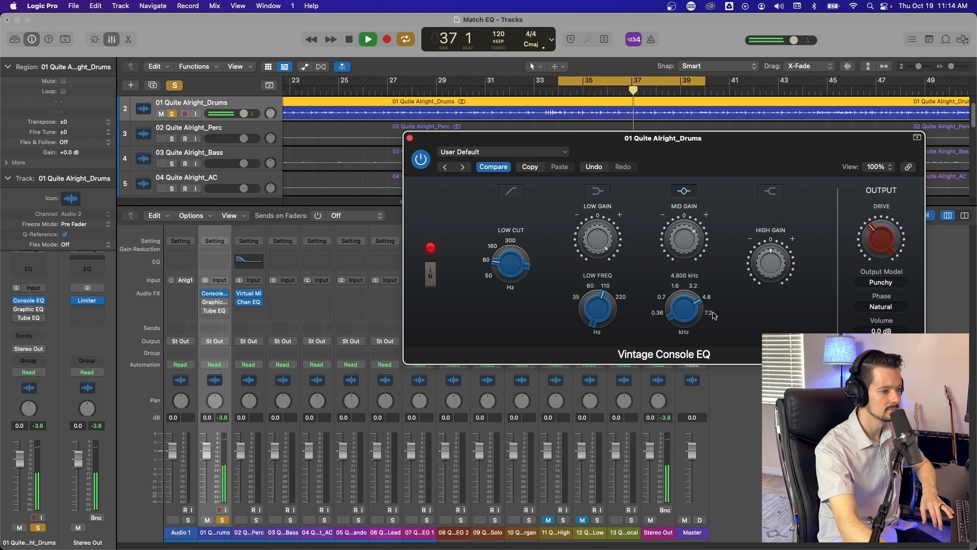
left_click_drag(688, 226, 684, 246)
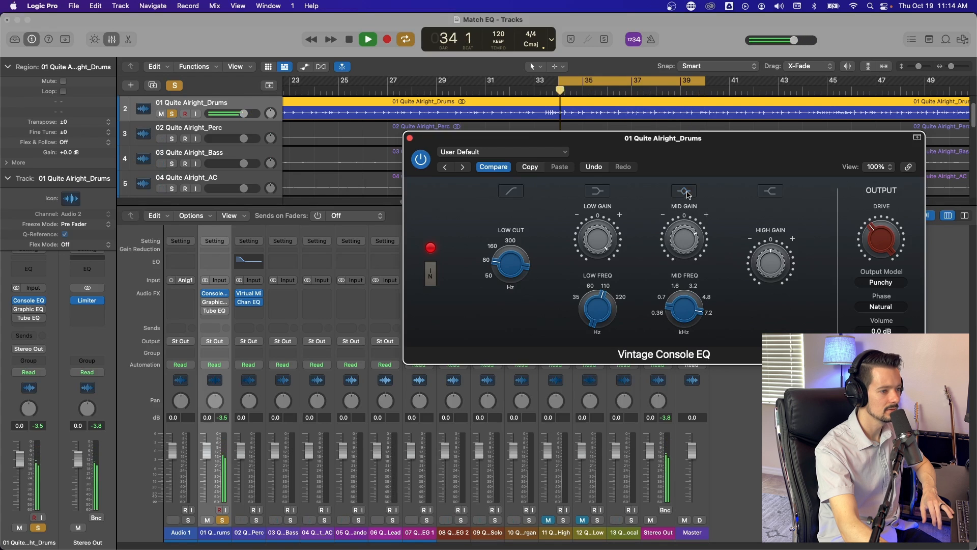
key("space")
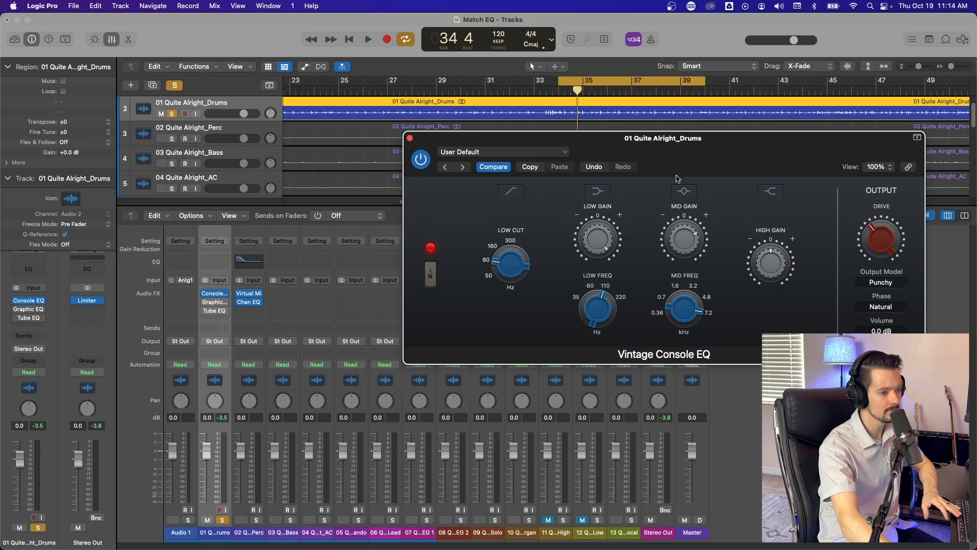
Play the drums with the high band on, vary the high gain, reset it to 0 dB, and stop playback
key("space")
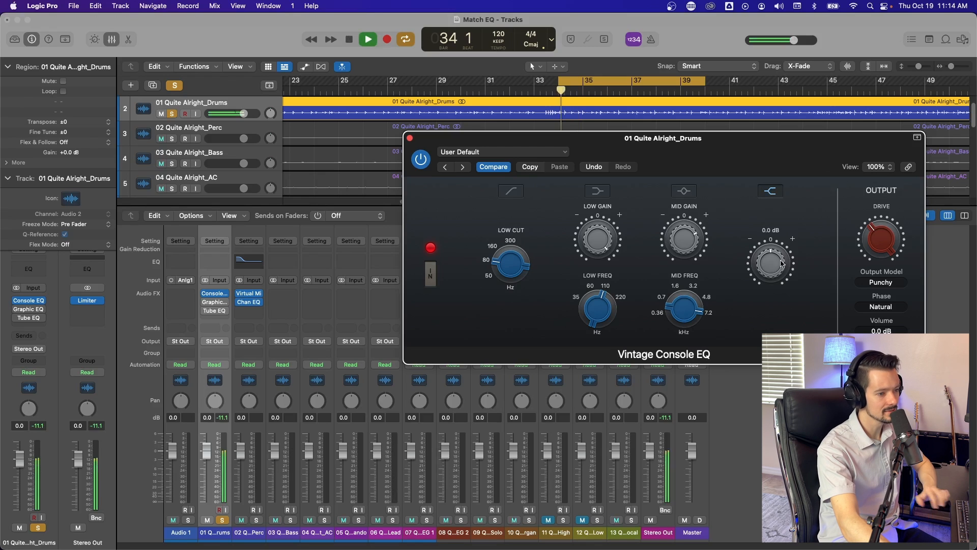
mouse_move(777, 257)
left_mouse_down()
mouse_move(779, 244)
mouse_move(774, 283)
mouse_move(773, 263)
left_mouse_up()
left_click(773, 263, "alt")
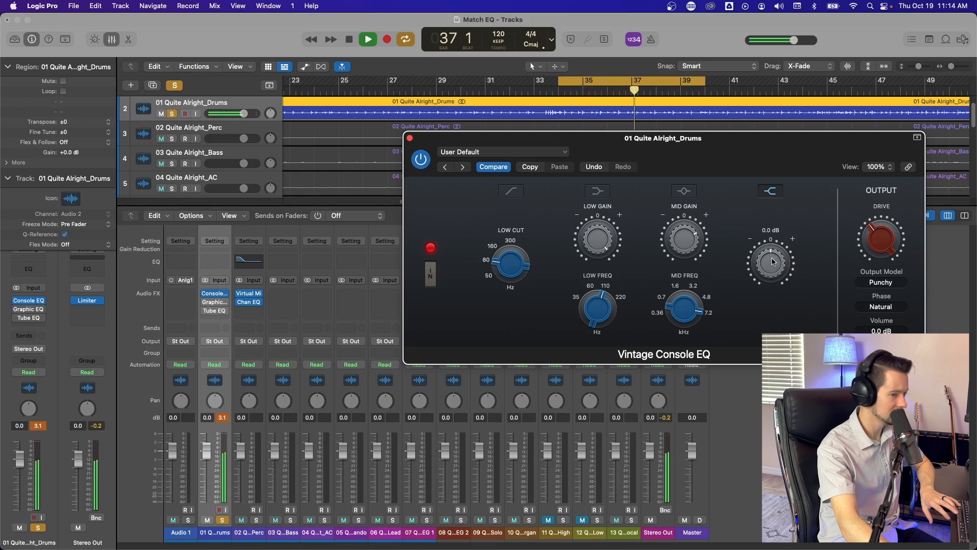
key("space")
Set the output model to Smooth (Console EQ) and raise the Drive during playback from 0.0 through 4.0 to its maximum
left_click(911, 285)
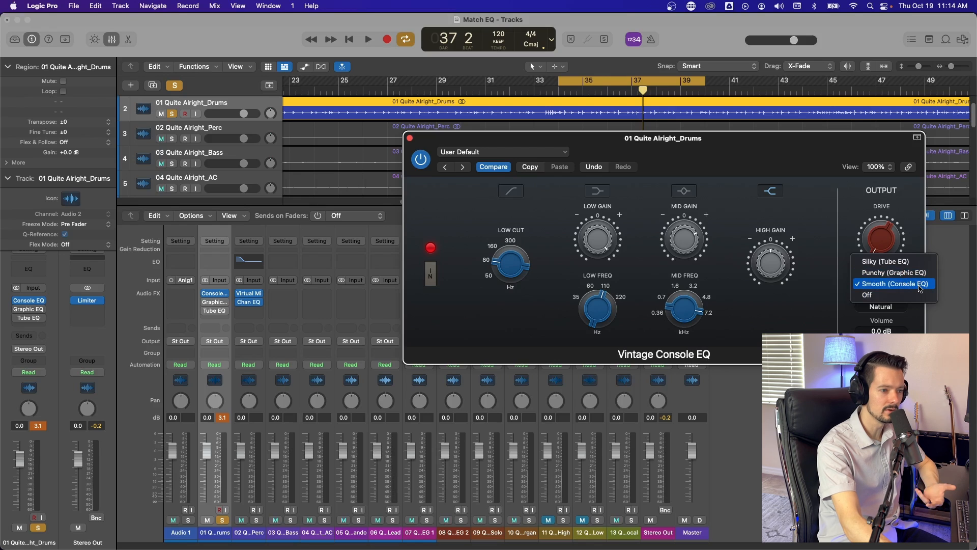
left_click(920, 289)
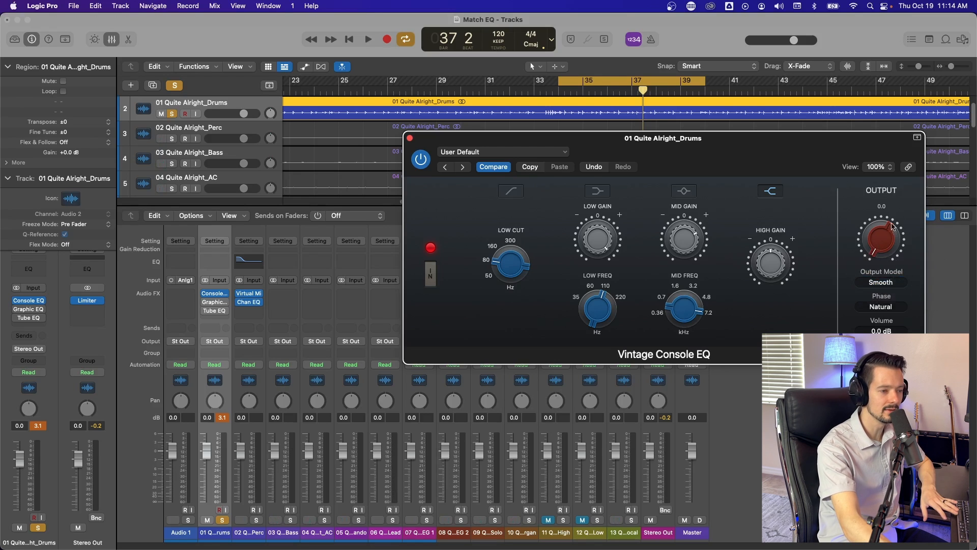
key("space")
left_click_drag(878, 253, 876, 197)
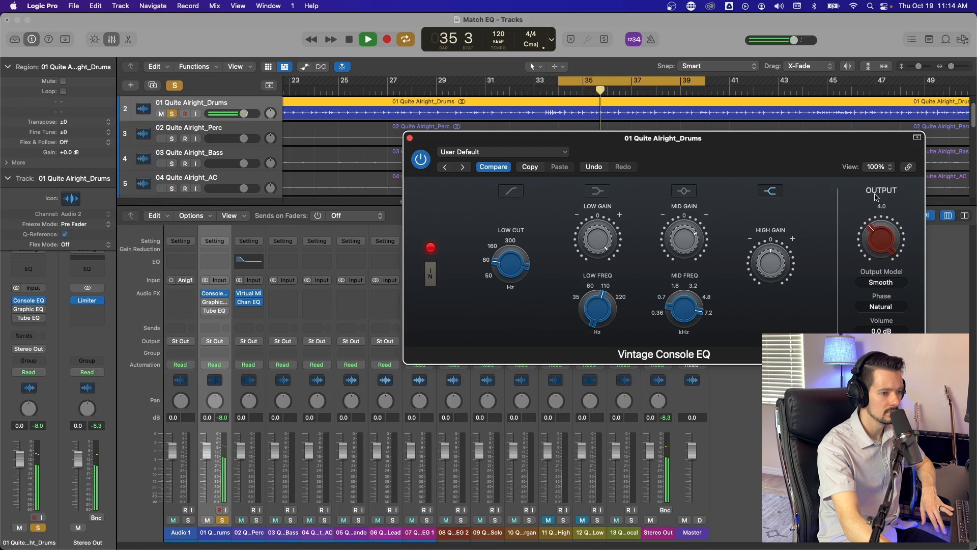
mouse_move(885, 243)
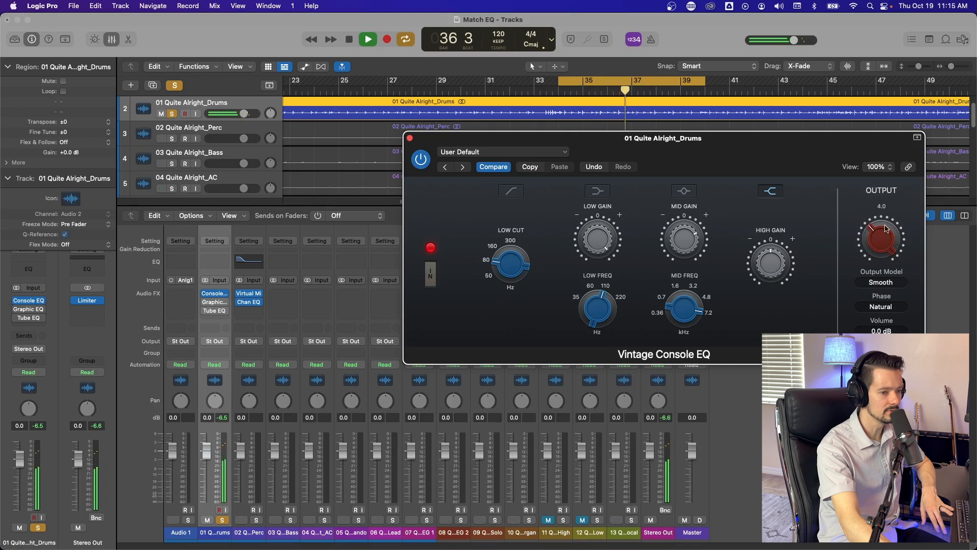
left_click_drag(885, 241, 886, 139)
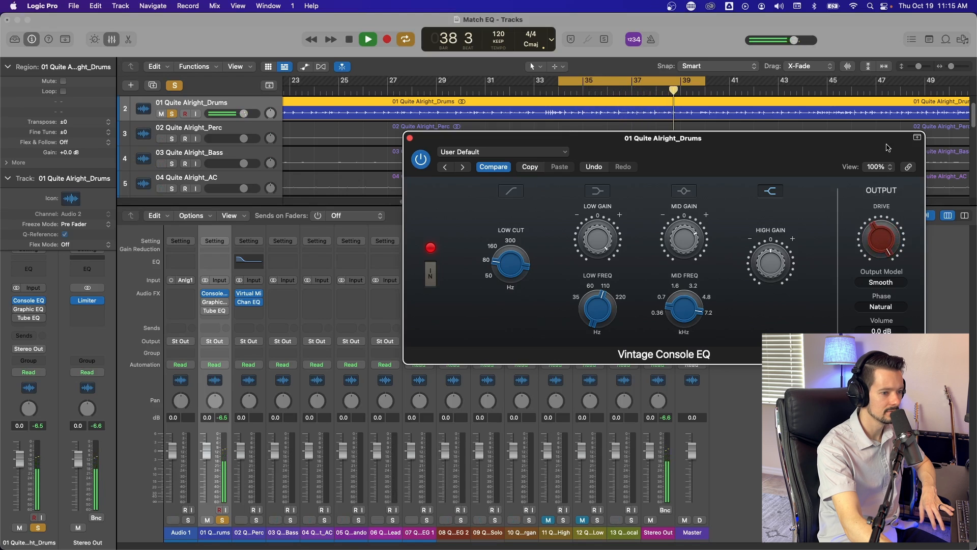
Compare the driven drums with the output model set to Off, return to Smooth (Console EQ), and stop playback
left_click(884, 282)
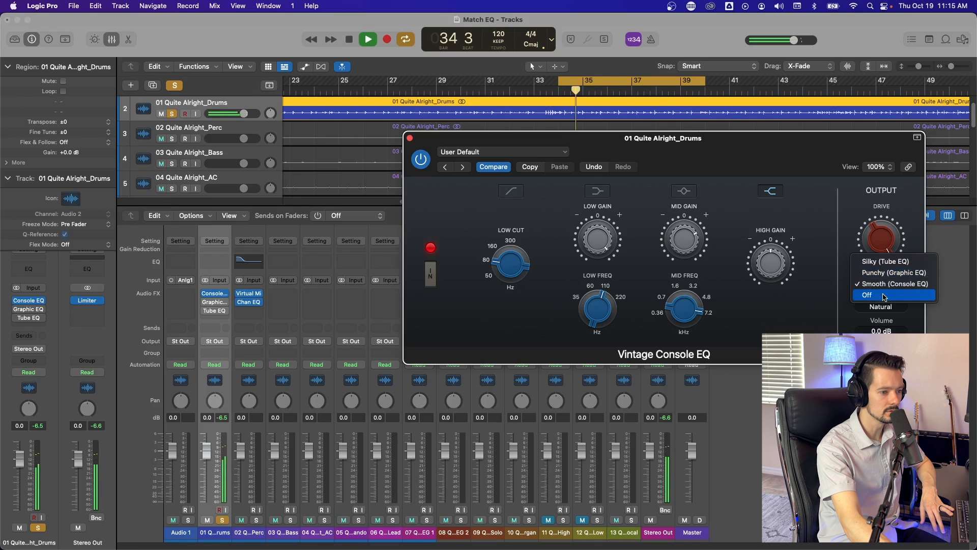
left_click(884, 296)
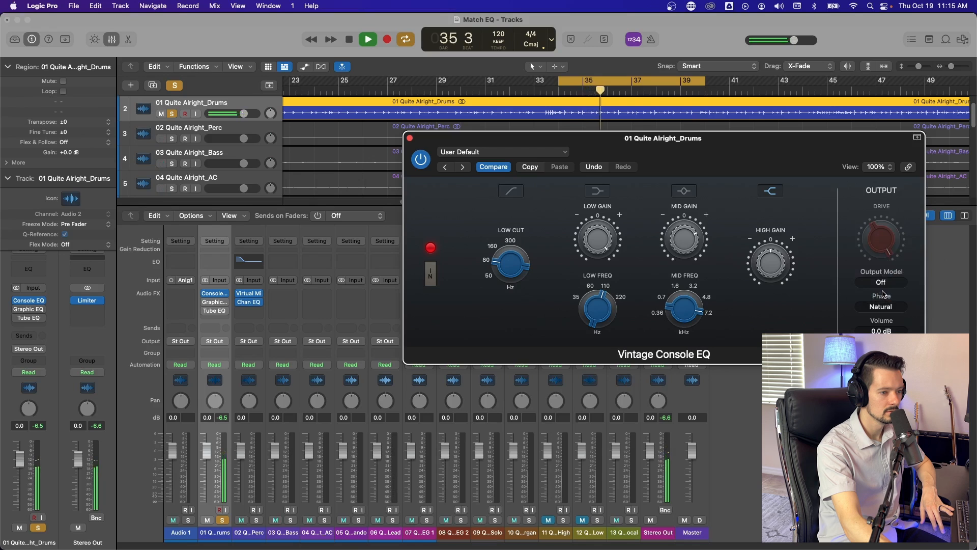
left_click(884, 283)
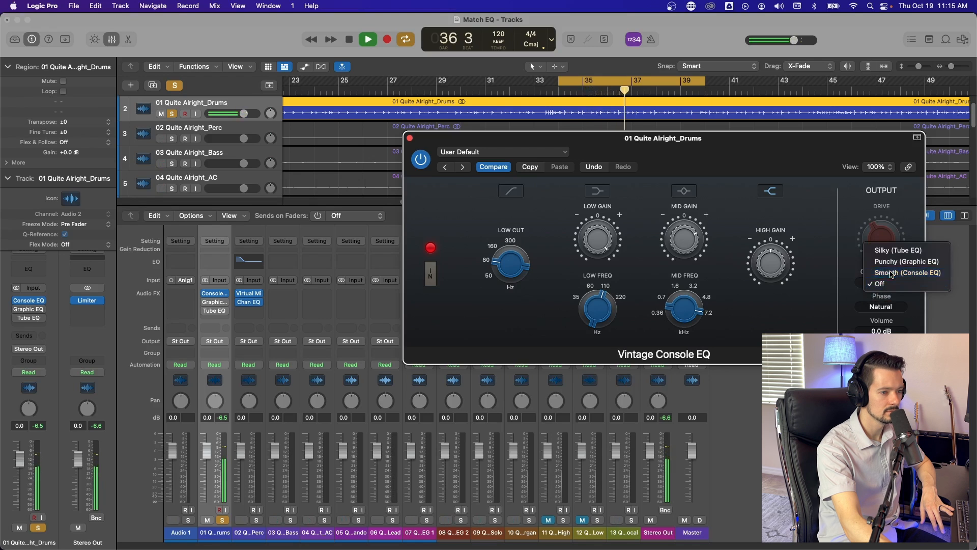
left_click(891, 274)
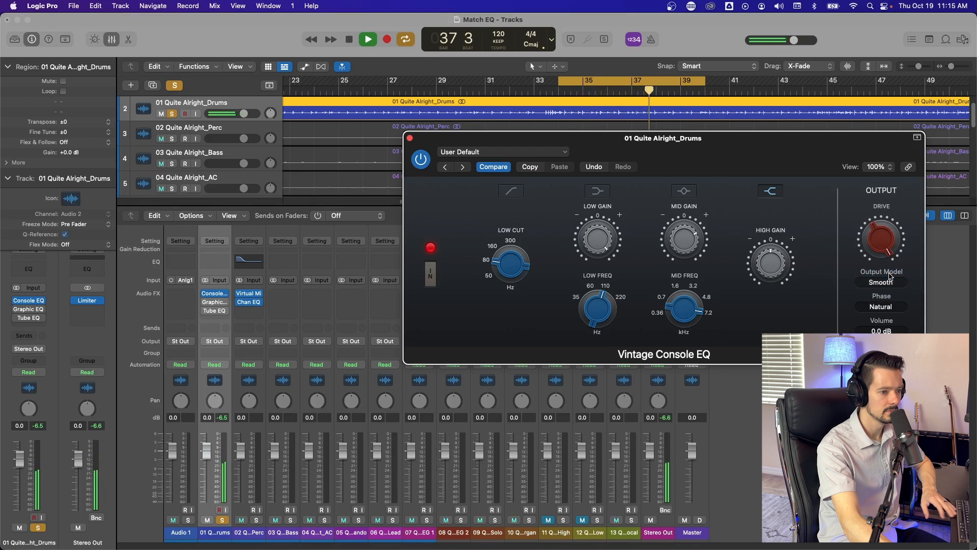
key("space")
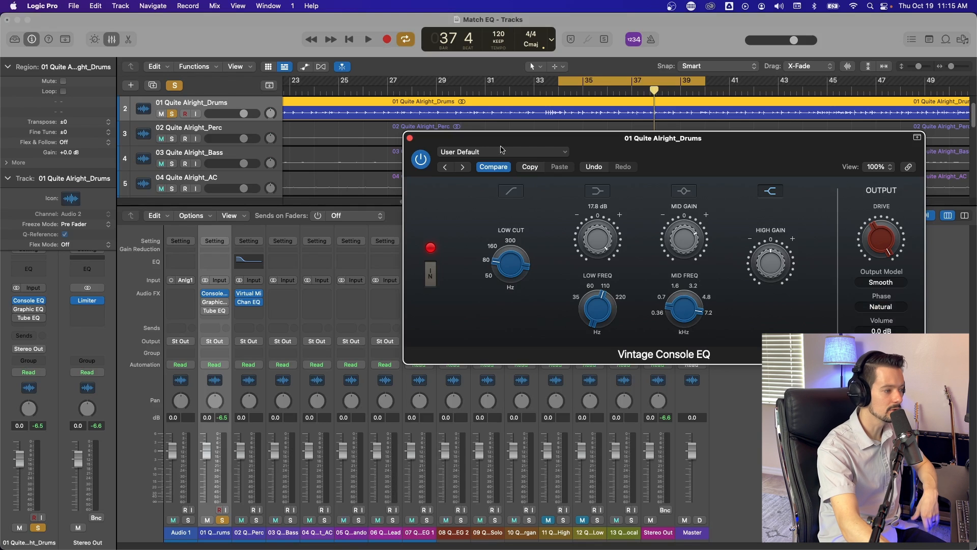
Close the Vintage Console EQ and open the Vintage Graphic EQ on the drums track
left_click(409, 138)
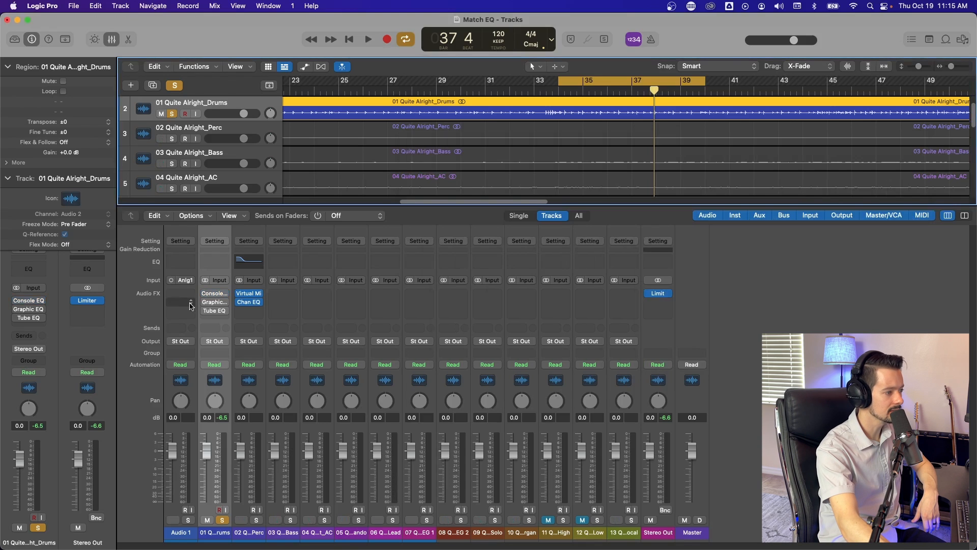
left_click(214, 301)
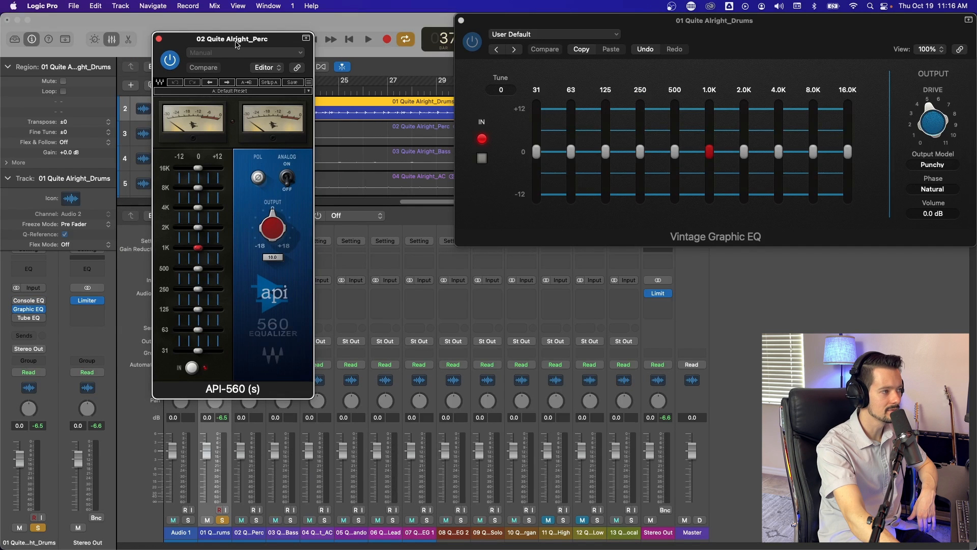
Move the percussion track's API-560 window aside, close it, and try the Vintage Graphic EQ's In switch
left_click_drag(236, 45, 355, 34)
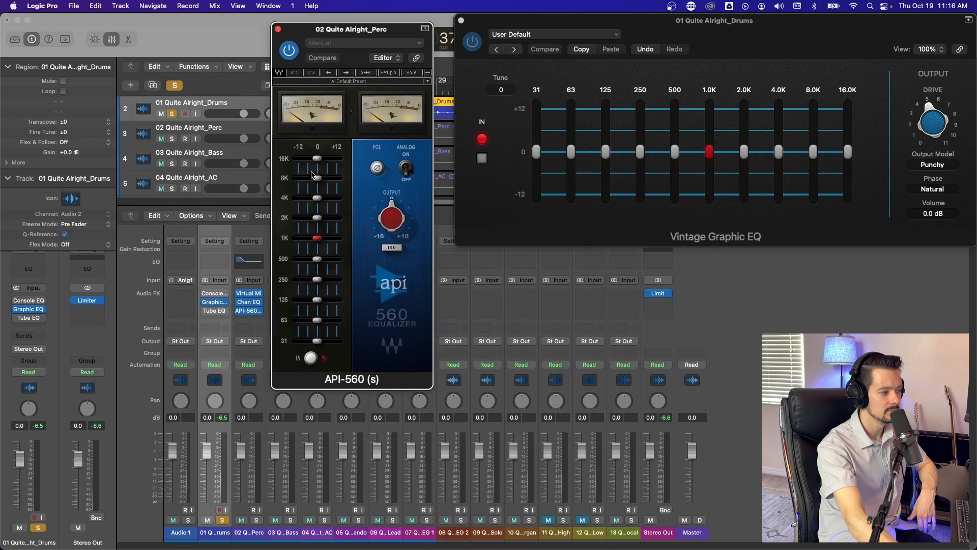
left_click(278, 29)
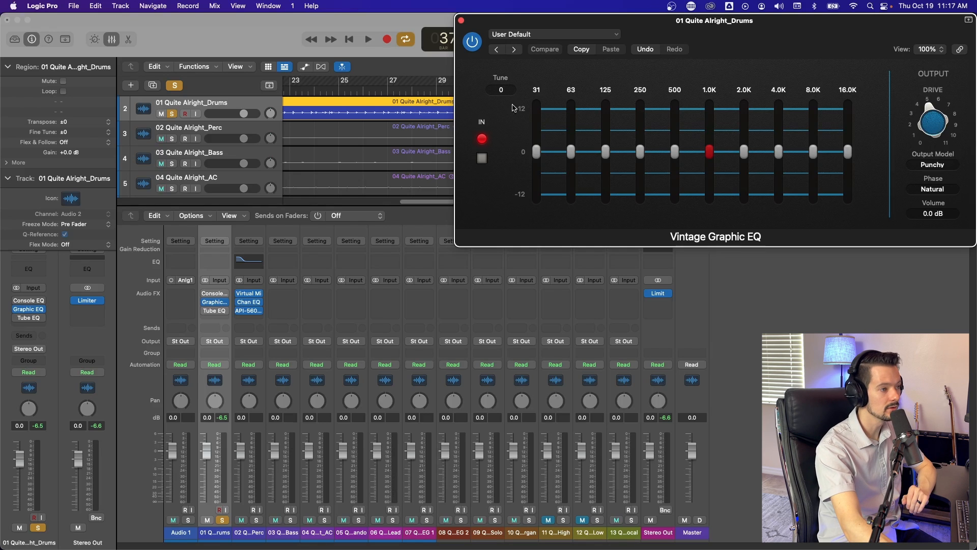
left_click(481, 159)
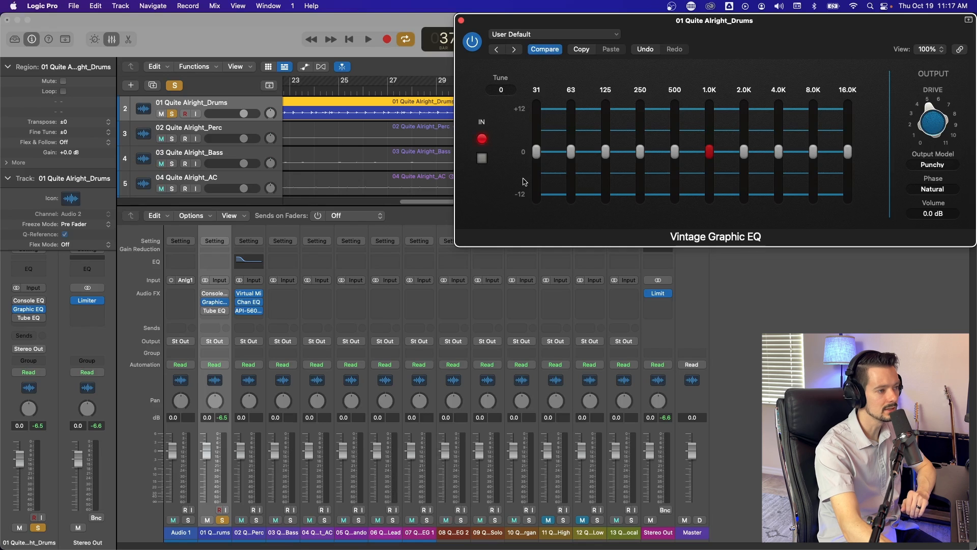
Raise the Graphic EQ's Tune to shift all band frequencies upward, then step it back down to 0
left_click_drag(511, 93, 511, 96)
left_click(492, 92)
left_click(492, 92)
left_click(493, 92)
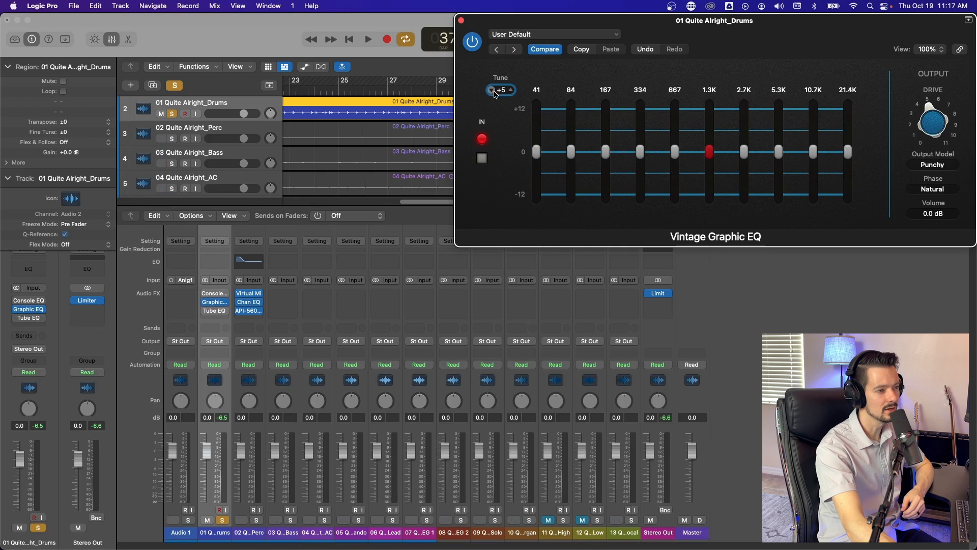
left_click(492, 92)
left_click(493, 92)
left_click(494, 91)
left_click(494, 92)
left_click(493, 91)
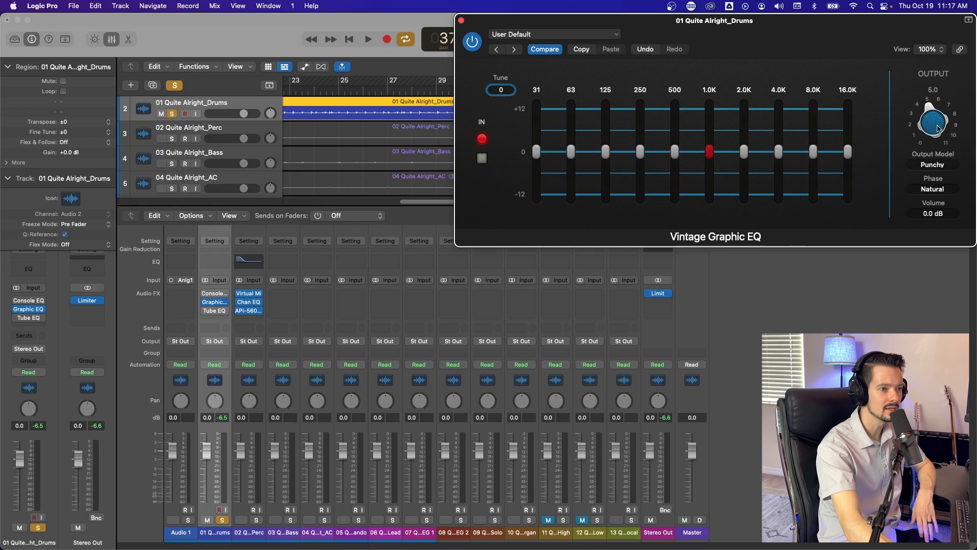
Keep the Punchy (Graphic EQ) output model, play the drums, and audition the bands by boosting each and resetting it to 0 dB, then stop
left_click(943, 166)
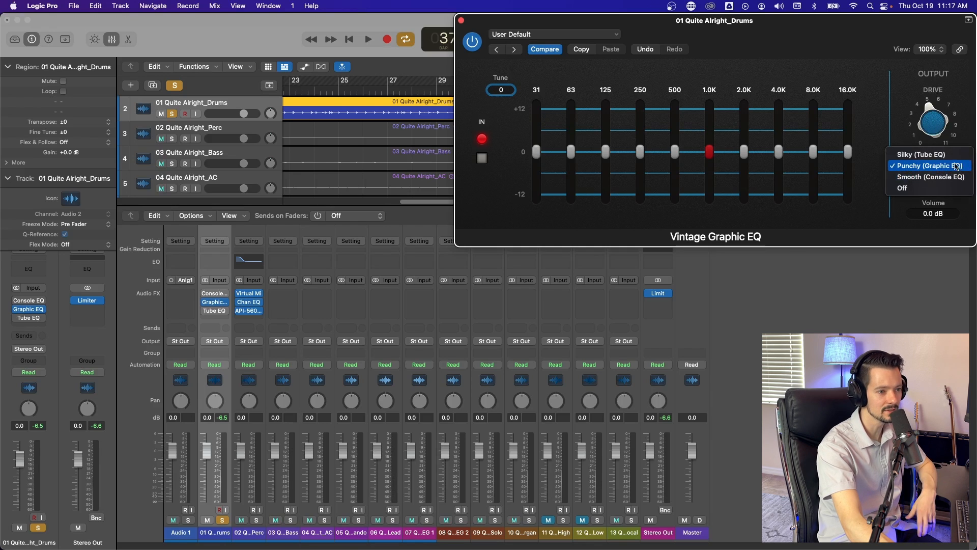
left_click(959, 169)
key("space")
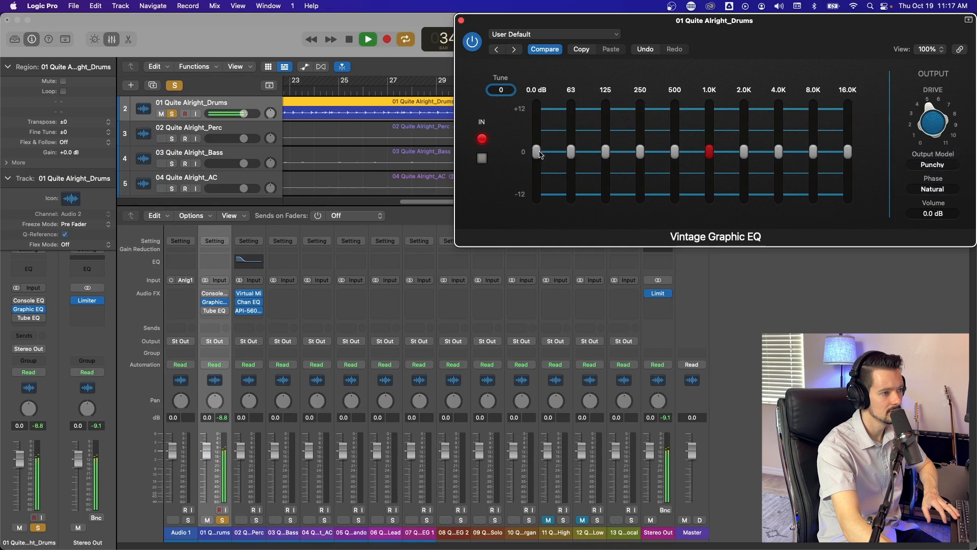
left_click_drag(536, 151, 572, 123)
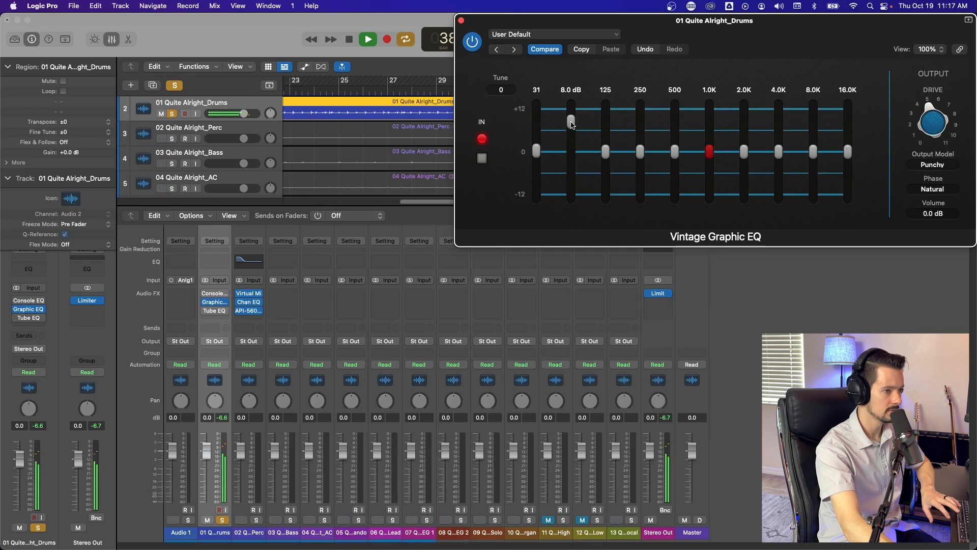
left_click_drag(571, 122, 606, 116)
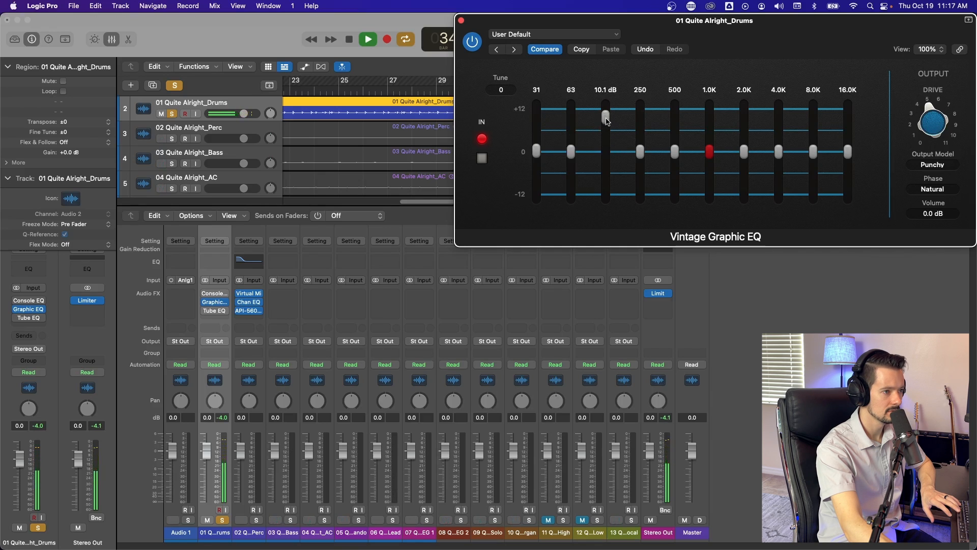
left_click_drag(606, 119, 640, 125)
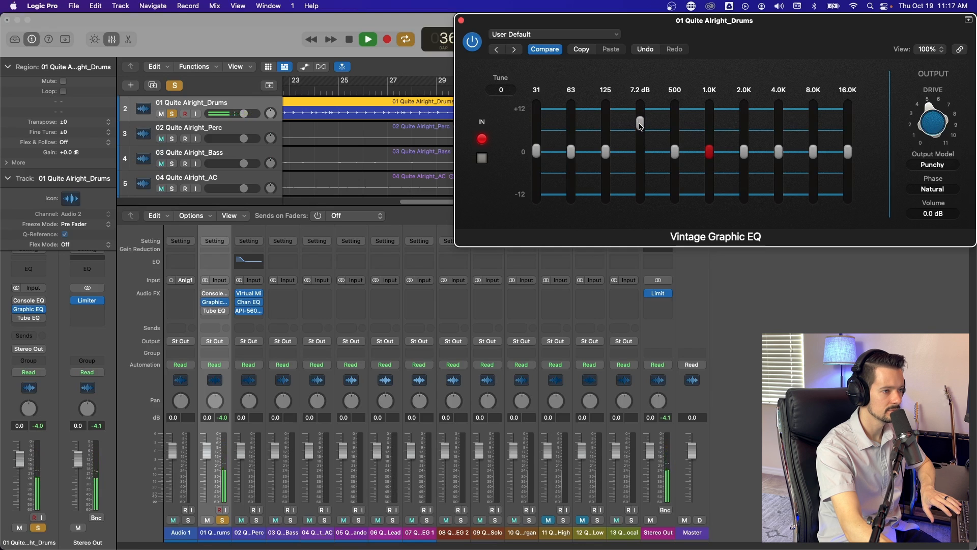
left_click_drag(640, 126, 775, 123)
left_click(710, 152)
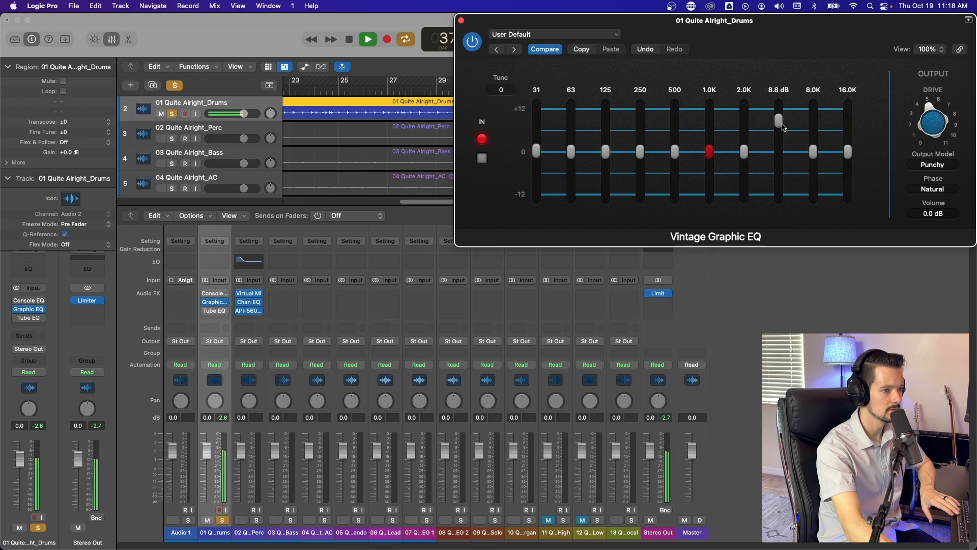
left_click_drag(782, 126, 848, 152)
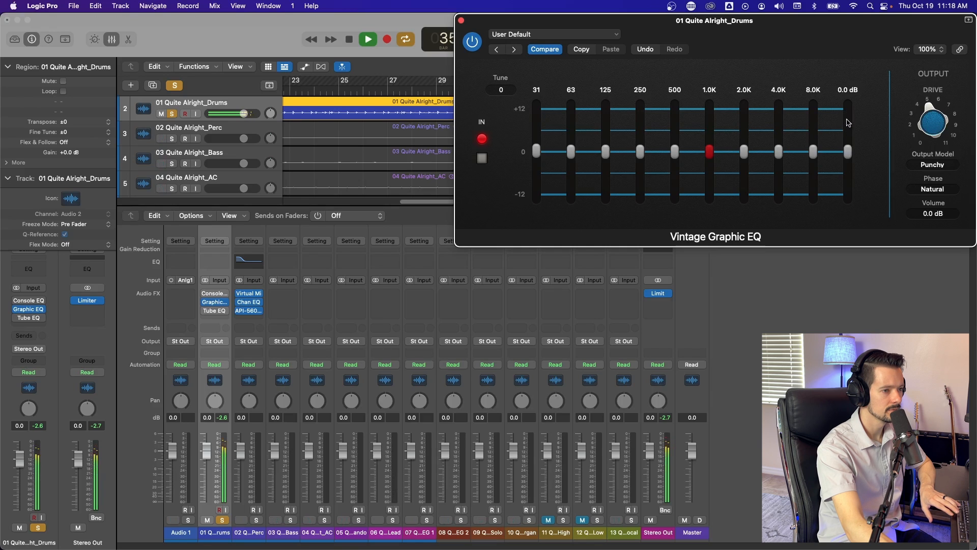
key("space")
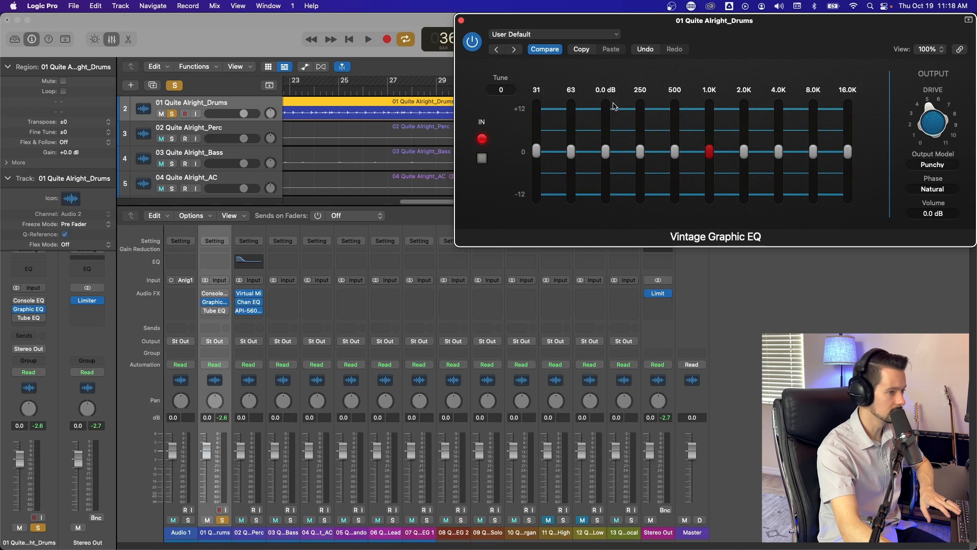
Shape the playing drums by boosting 63, 125 and 2.0K–16.0K and cutting 31 and 250–1.0K, then compare with the EQ switched out and stop
key("space")
left_click_drag(574, 153, 537, 157)
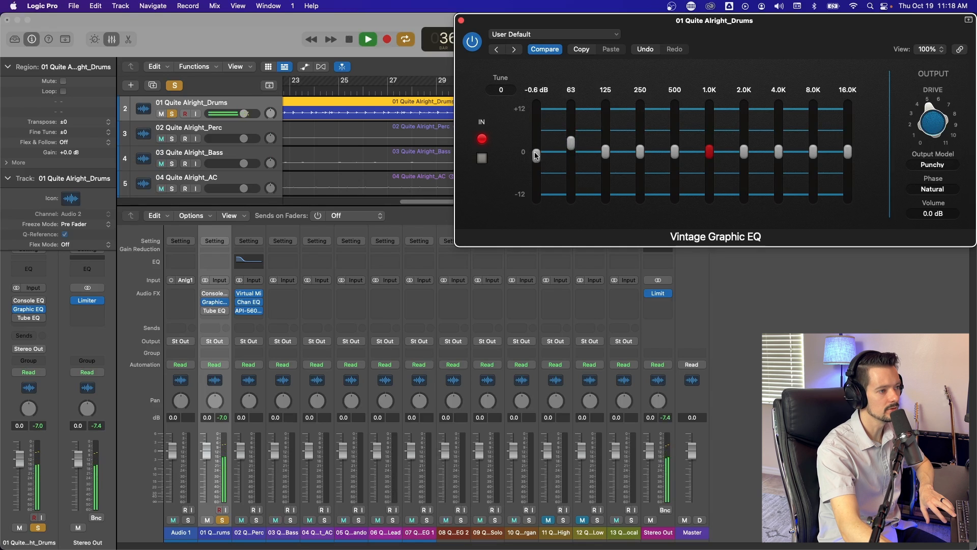
left_click_drag(609, 154, 676, 156)
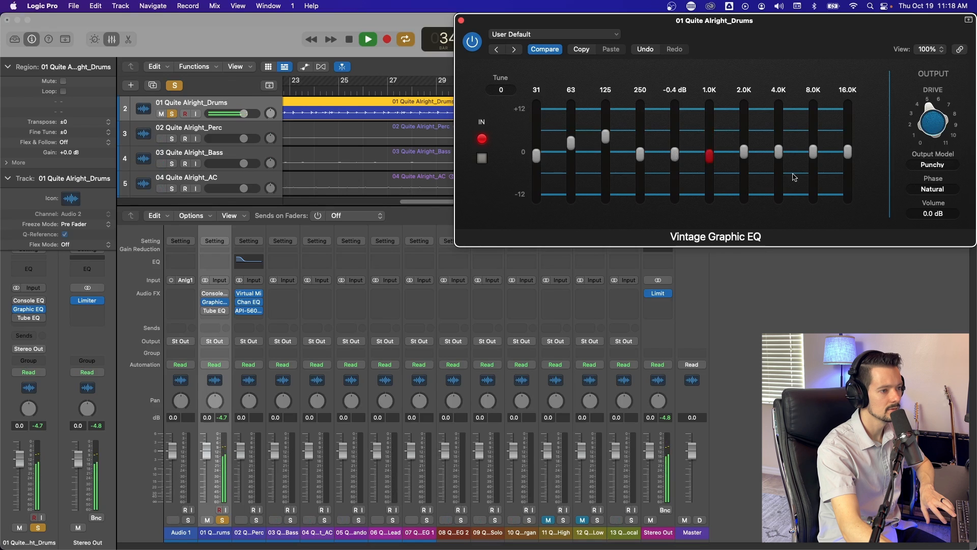
left_click_drag(744, 152, 847, 143)
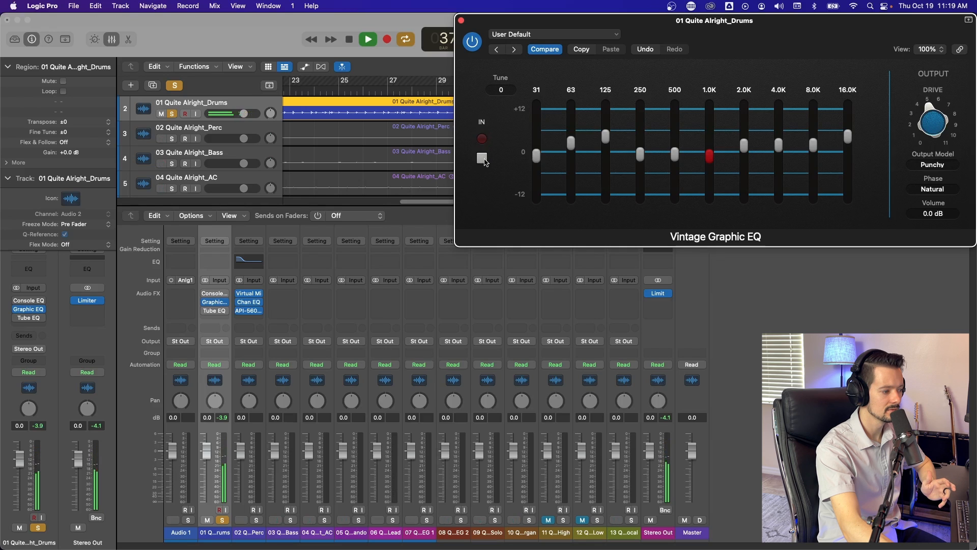
left_click(483, 159)
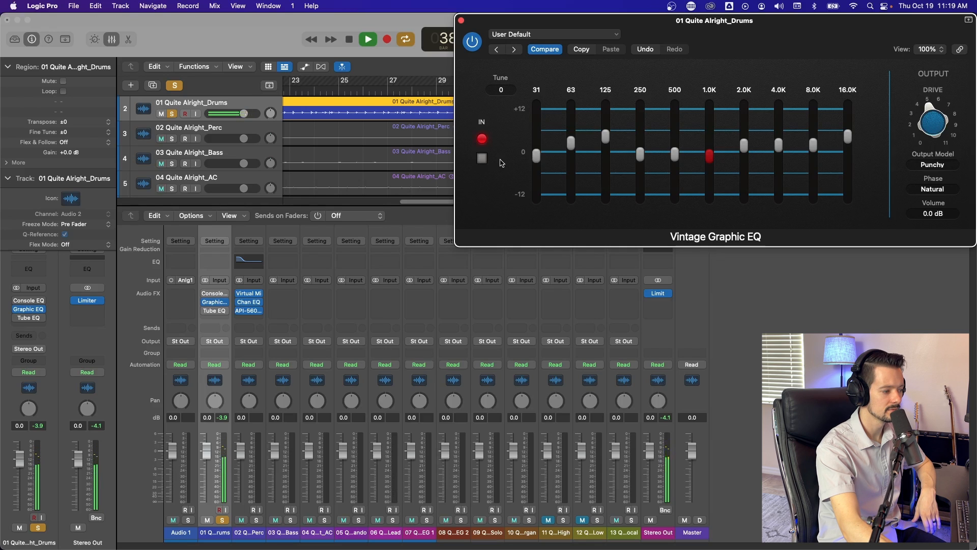
key("space")
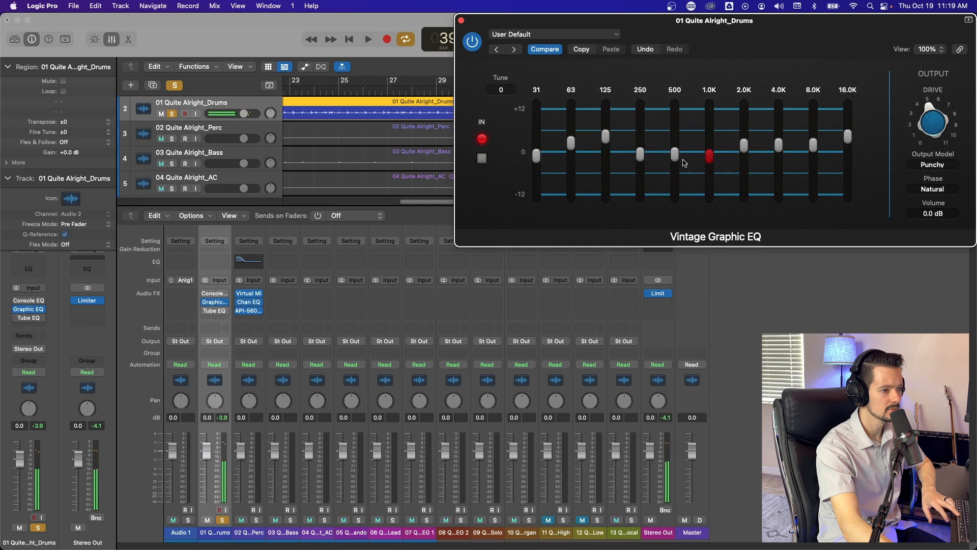
Refine the curve with deeper cuts at 31 (about -1.4 dB), 250, 500 and 1.0K, and reduce the boost at 2.0K
left_click_drag(674, 154, 706, 163)
left_click(605, 138)
left_click_drag(539, 163, 541, 168)
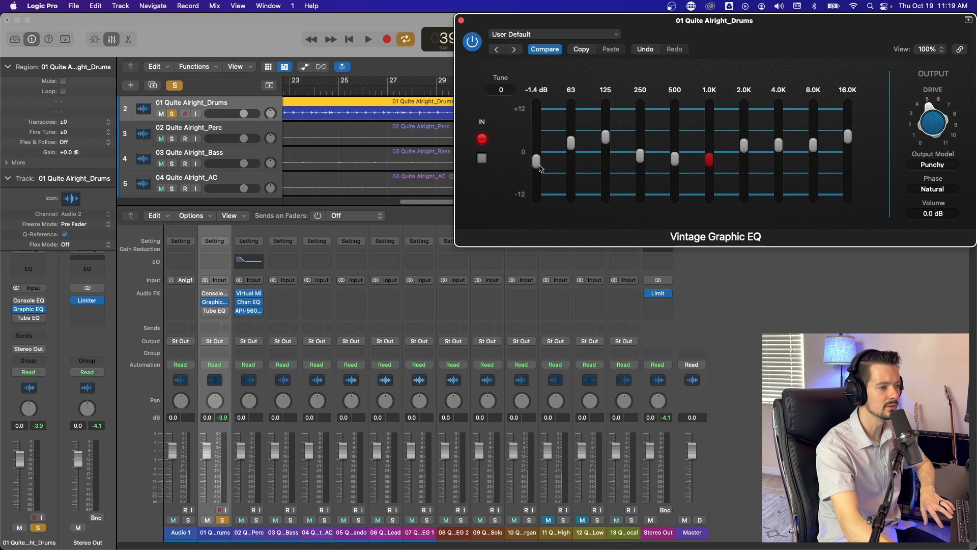
left_click_drag(743, 148, 813, 147)
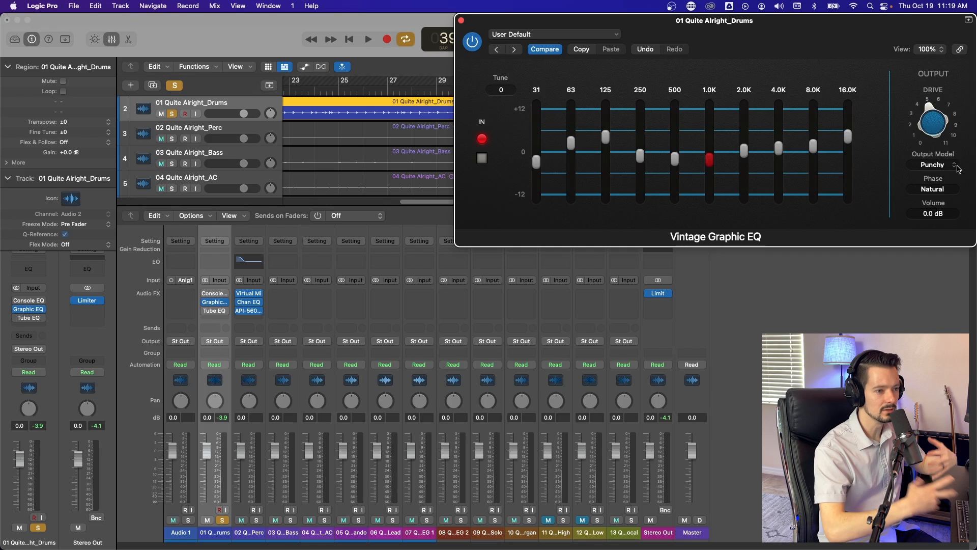
Play the drums, bypass the Vintage Graphic EQ and re-enable it to compare, then stop playback
key("space")
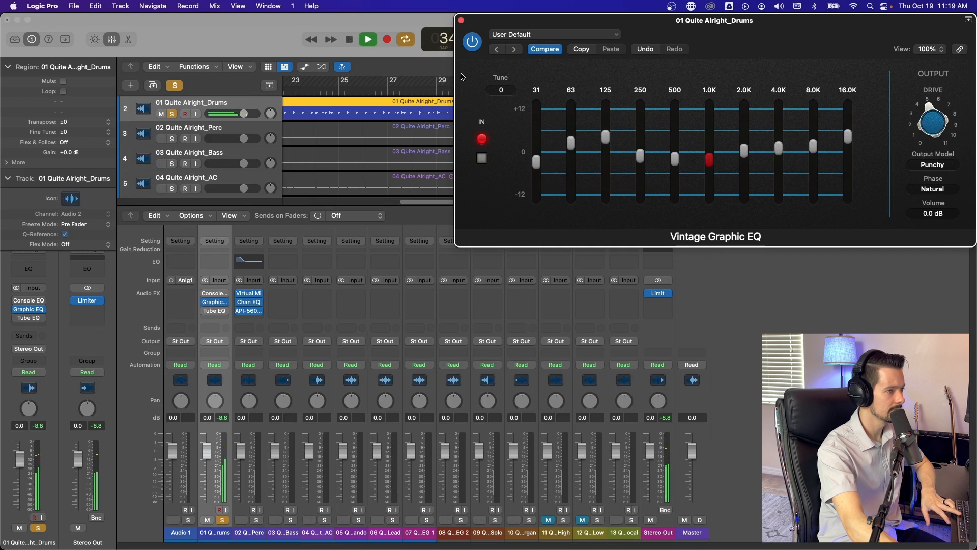
left_click(472, 42)
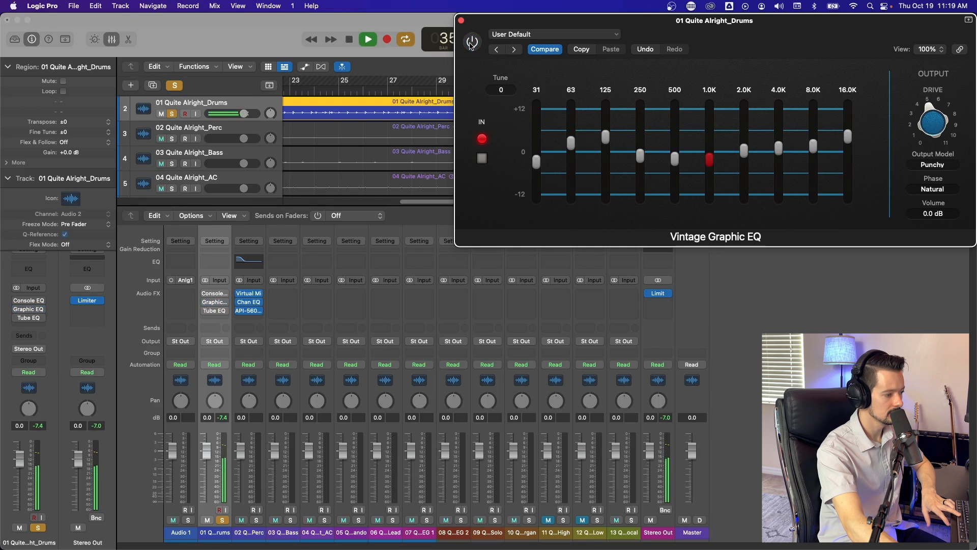
left_click(472, 43)
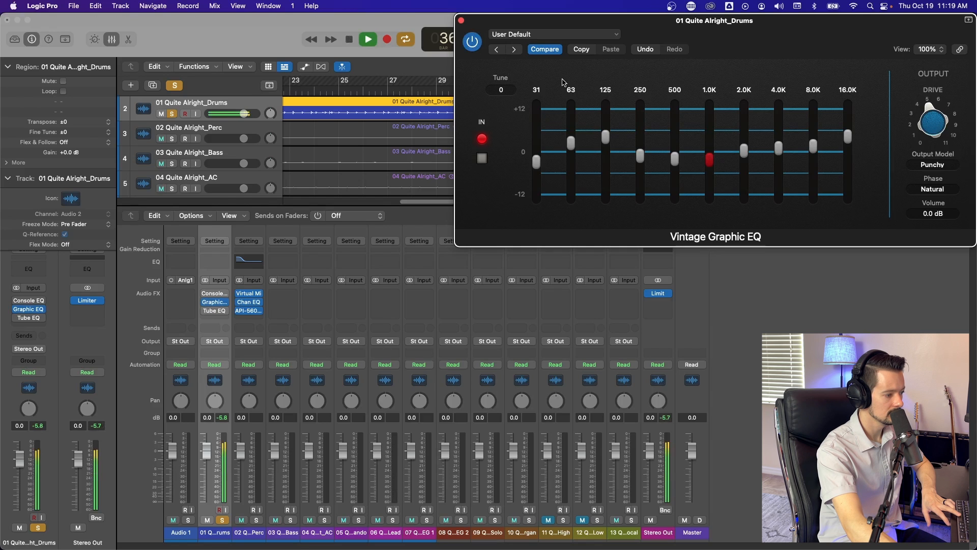
key("space")
Raise the Graphic EQ's Drive to its maximum and compare the output model Off with Punchy (Graphic EQ) during playback
mouse_move(944, 134)
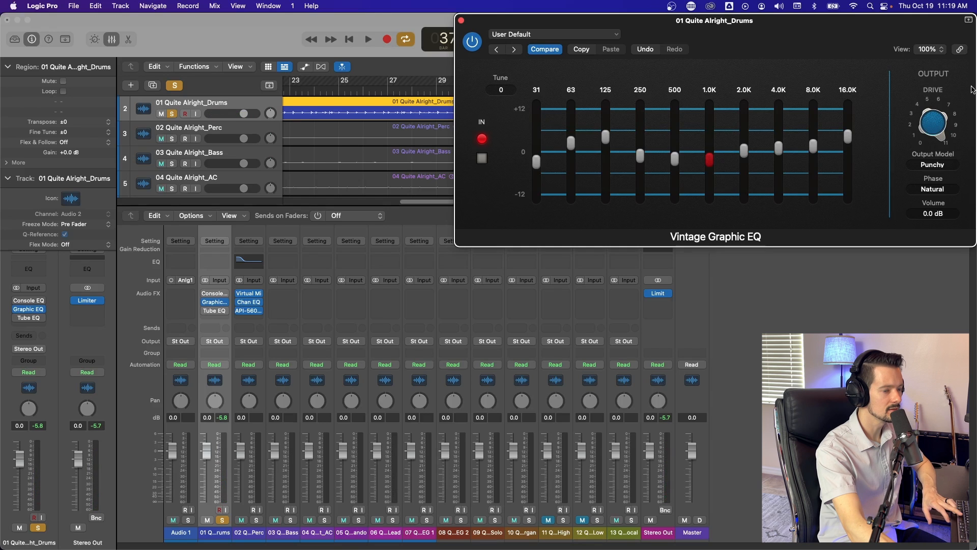
key("space")
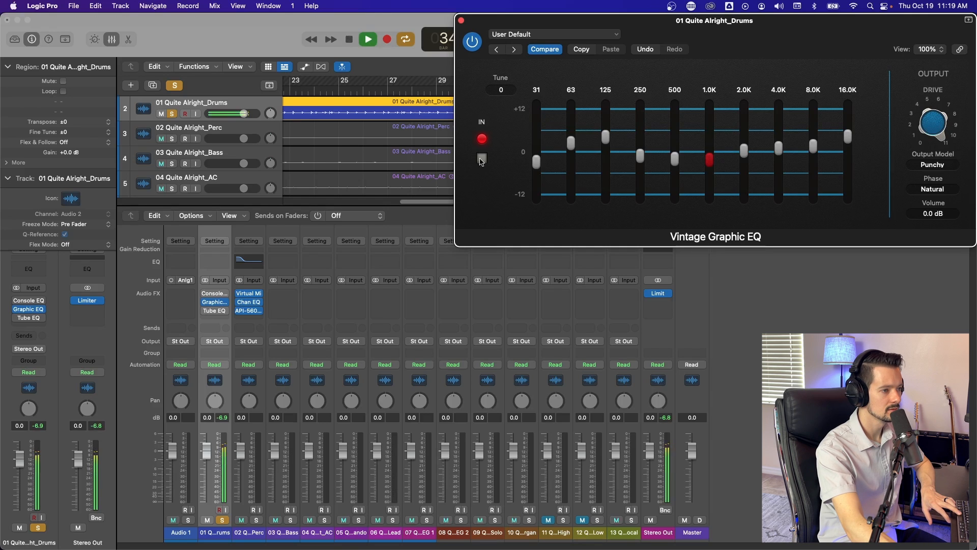
left_click(934, 165)
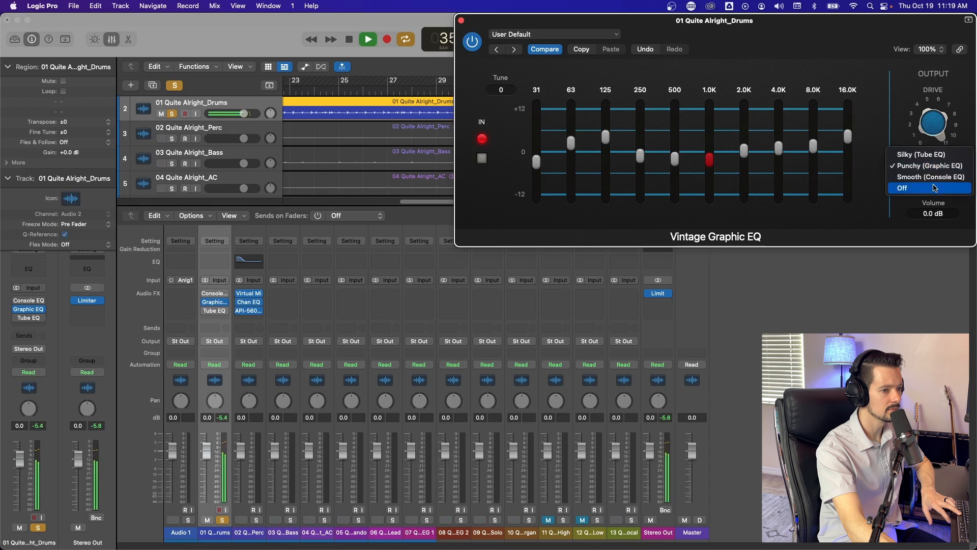
left_click(935, 188)
left_click(938, 168)
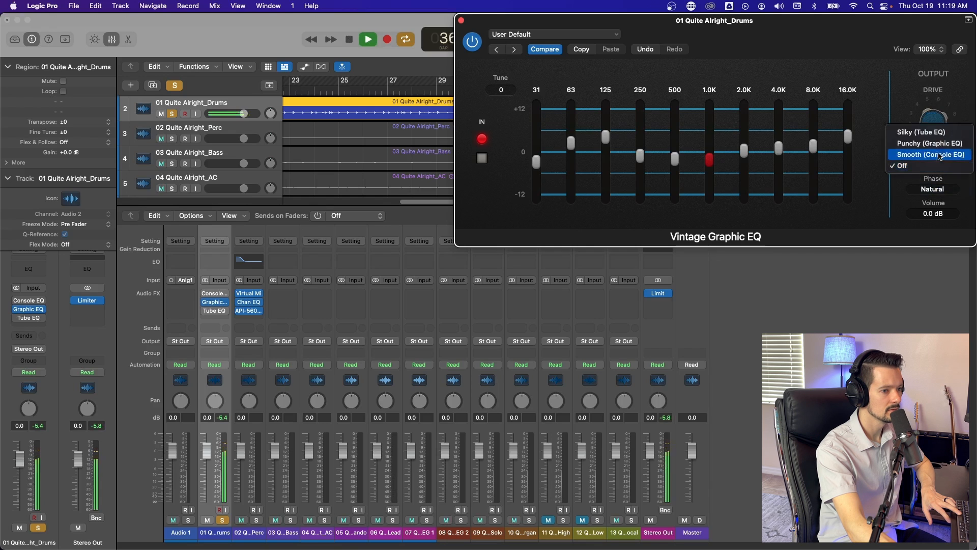
left_click(937, 143)
Compare the Smooth (Console EQ) and Punchy (Graphic EQ) output models, set the model to Silky (Tube EQ), and stop playback
left_click(938, 165)
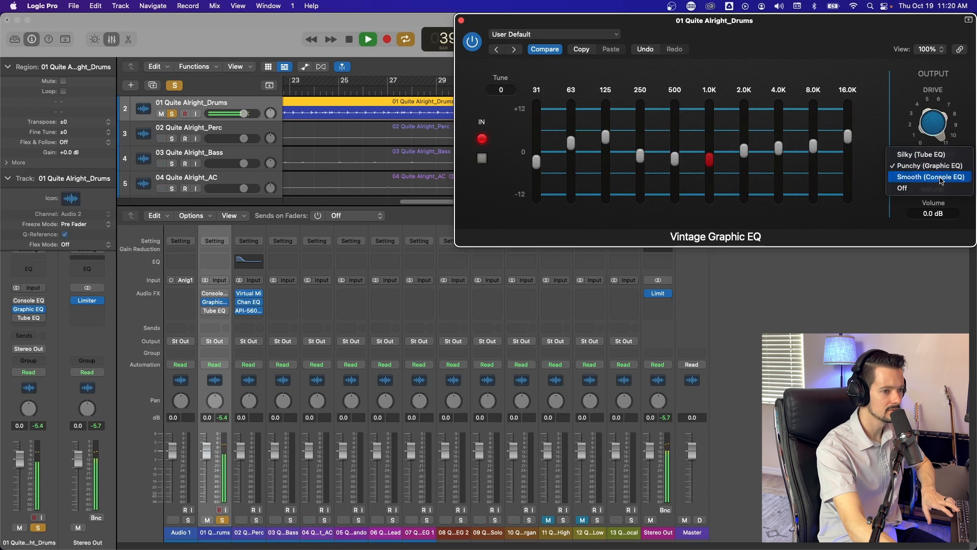
left_click(940, 179)
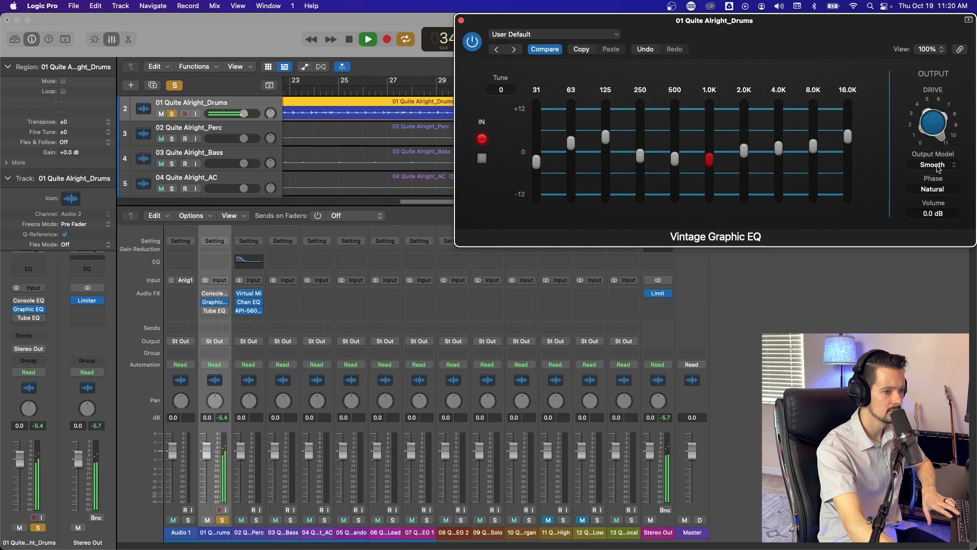
left_click(938, 168)
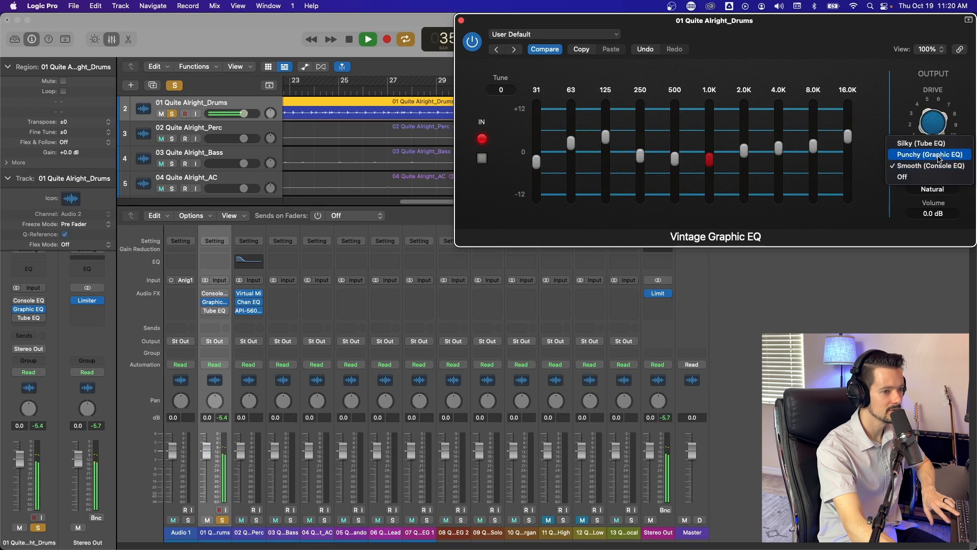
left_click(939, 157)
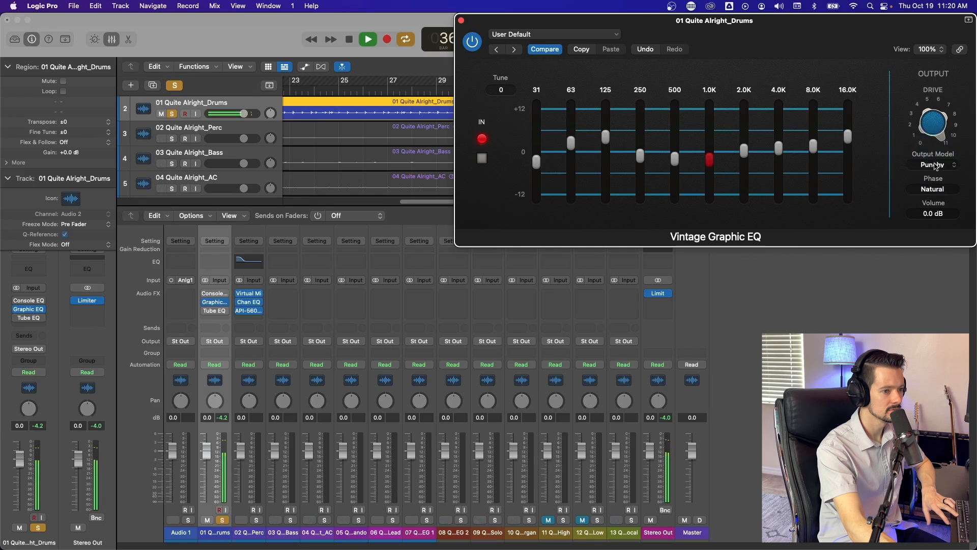
left_click(936, 165)
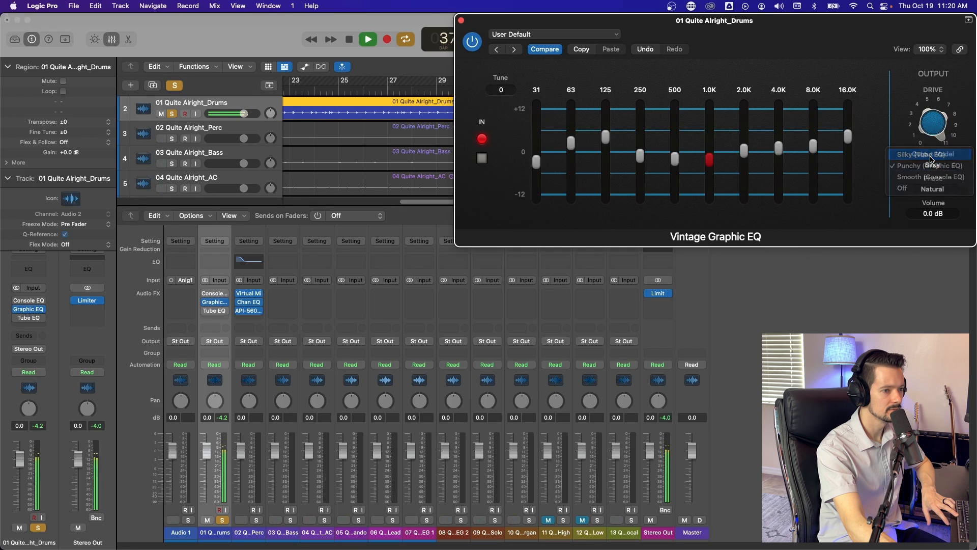
left_click(931, 155)
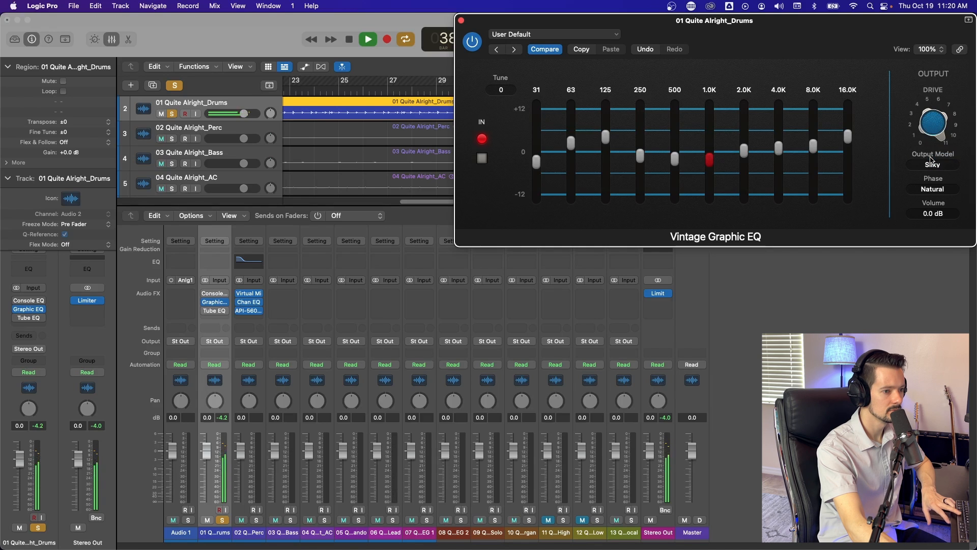
key("space")
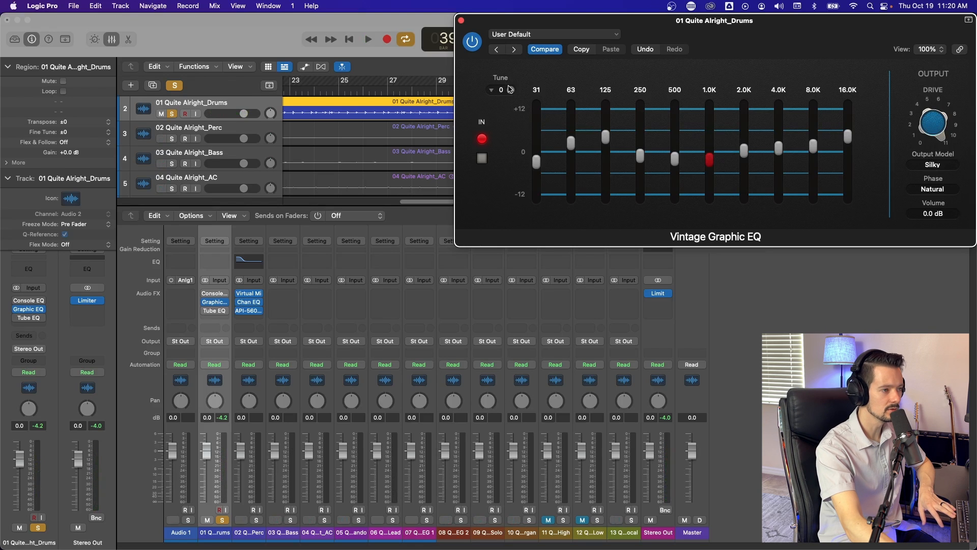
Set the Graphic EQ's Tune to +2 and play the drums
left_click(510, 89)
left_click(510, 89)
key("space")
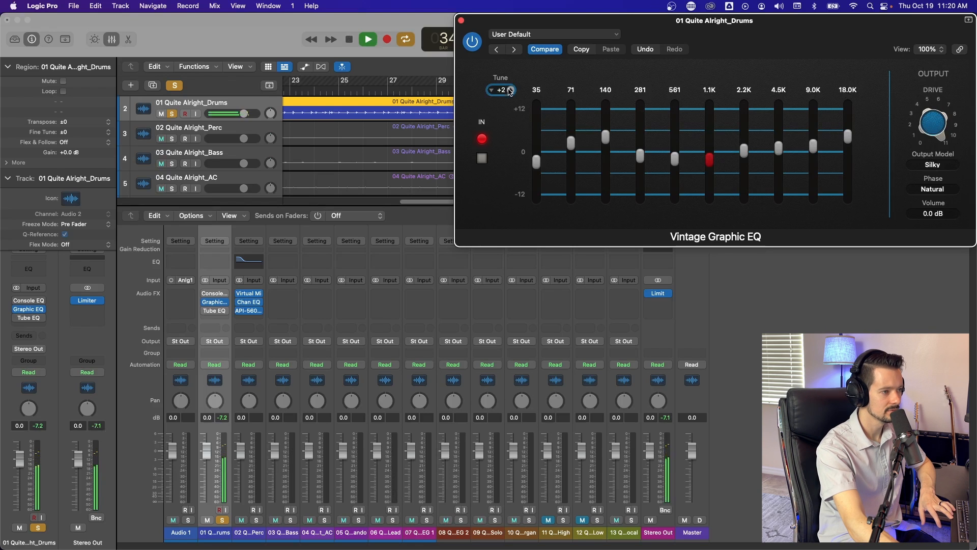
Step the Graphic EQ's Tune up past +7 while the drums play
left_click(511, 89)
left_click(510, 89)
left_click(511, 89)
left_click(511, 89)
left_click(511, 89)
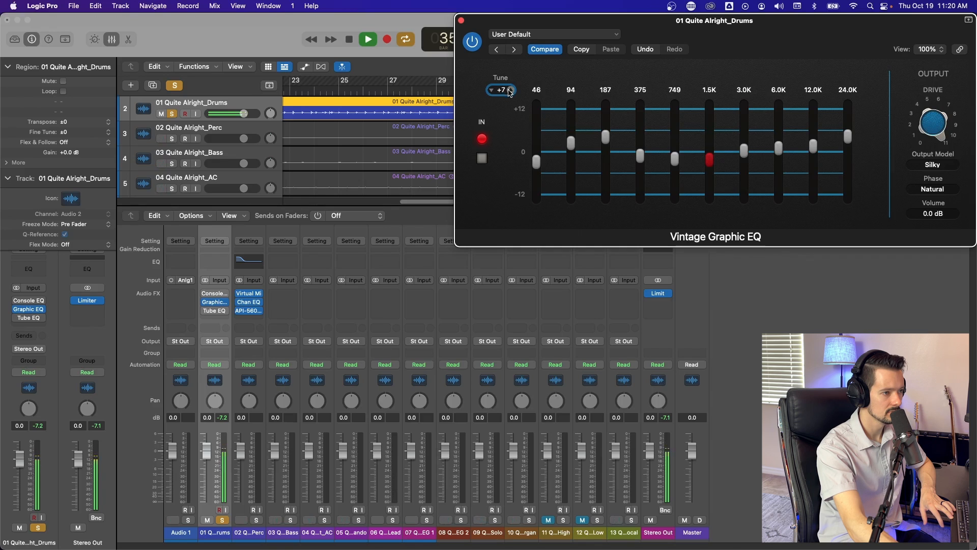
left_click(510, 88)
left_click(511, 88)
Lower the Graphic EQ's Tune to -11 during playback
left_click(491, 90)
left_click(491, 90)
left_click(491, 90)
left_click(491, 90)
left_click(491, 90)
left_click(491, 91)
left_click(491, 90)
left_click(491, 90)
left_click(491, 90)
left_click(491, 90)
left_click(491, 90)
left_click(491, 90)
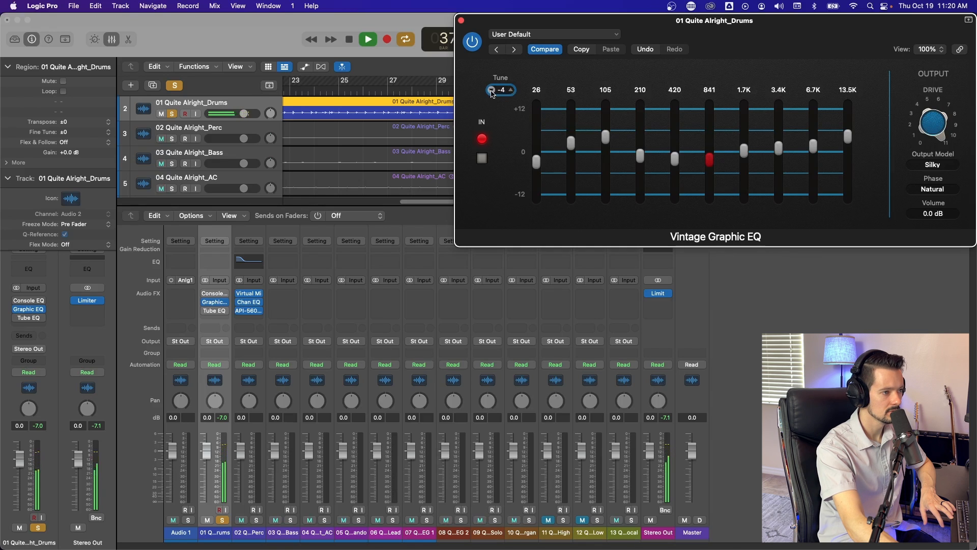
left_click(491, 90)
left_click(491, 90)
left_click(491, 90)
left_click(491, 90)
left_click(491, 90)
left_click(491, 90)
left_click(491, 90)
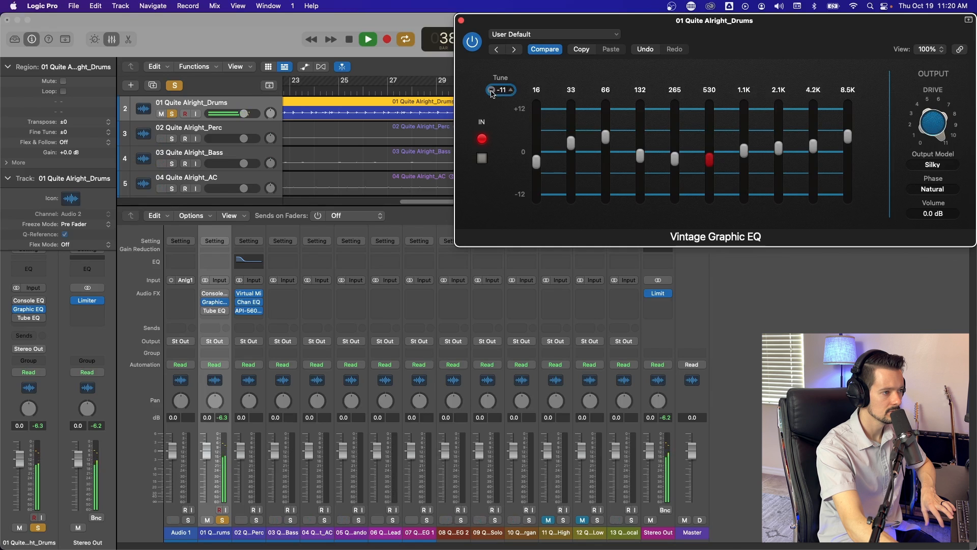
Raise the Graphic EQ's Tune to -4 during playback and stop the drums
left_click(510, 90)
left_click(510, 90)
left_click(510, 90)
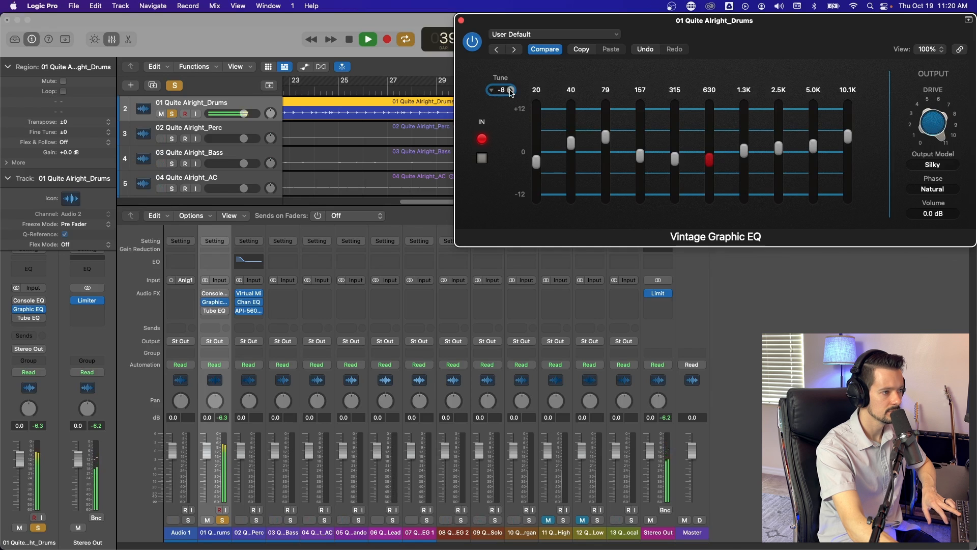
left_click(510, 90)
left_click(511, 90)
left_click(510, 90)
left_click(510, 90)
key("space")
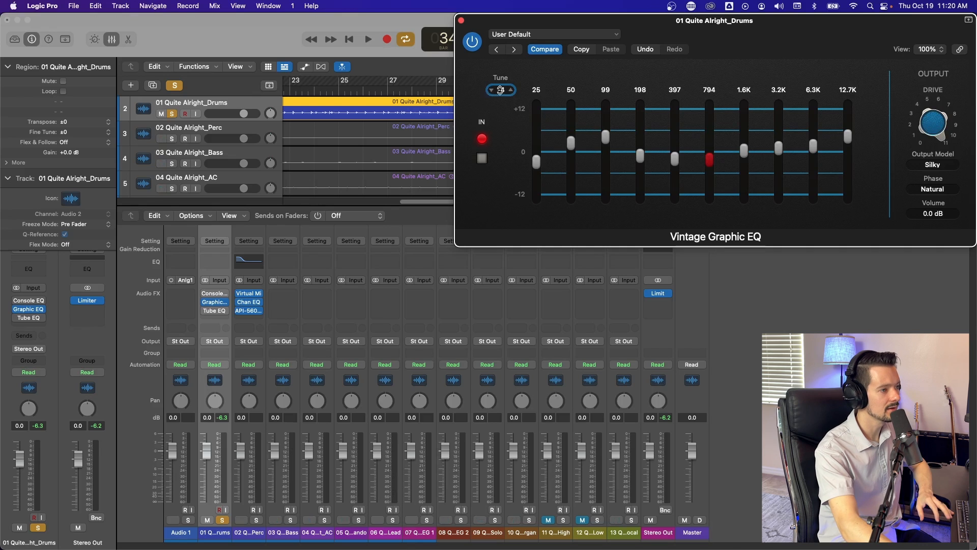
Set the Graphic EQ's Tune to 0 and close the plug-in window
double_click(500, 90)
type("0")
key("Return")
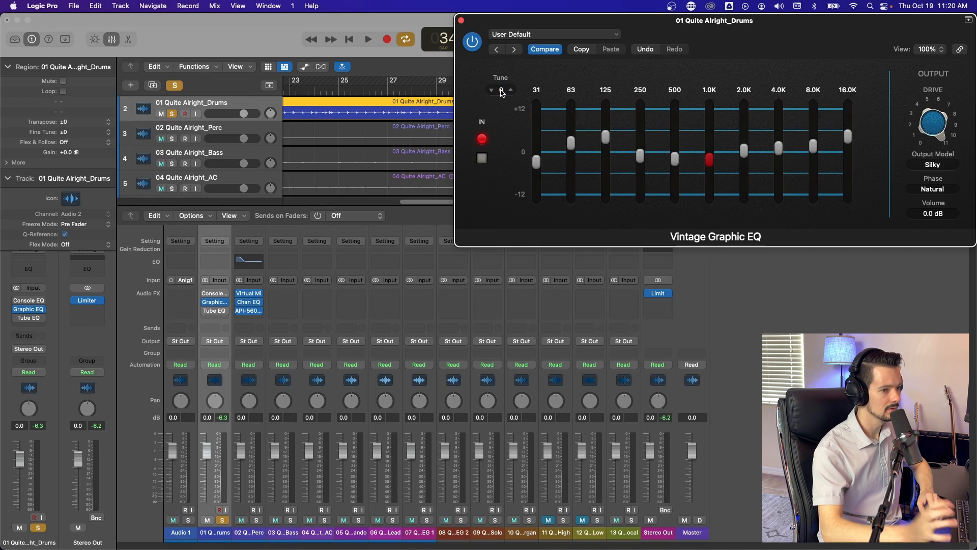
left_click(461, 20)
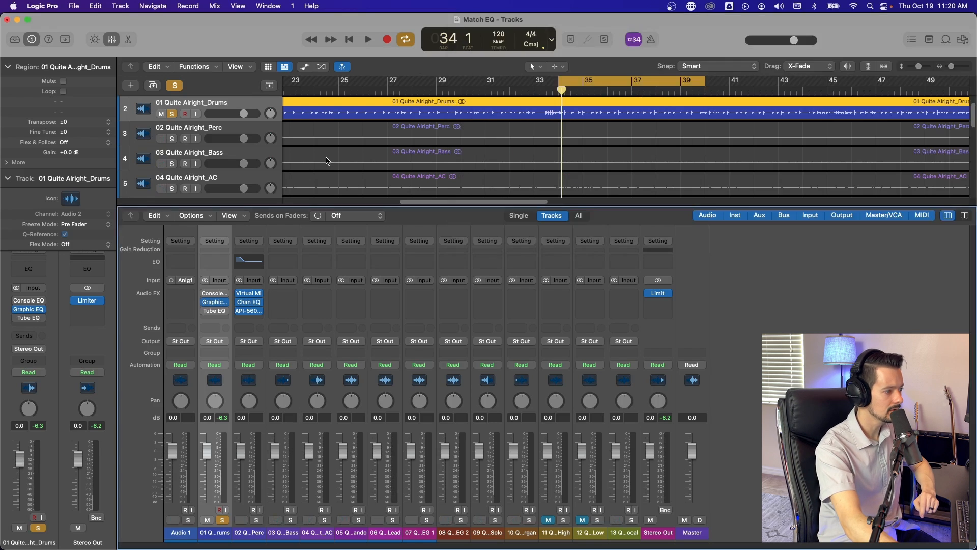
Open the Tube EQ on the drums channel and move its window higher so all its controls are visible
left_click(214, 312)
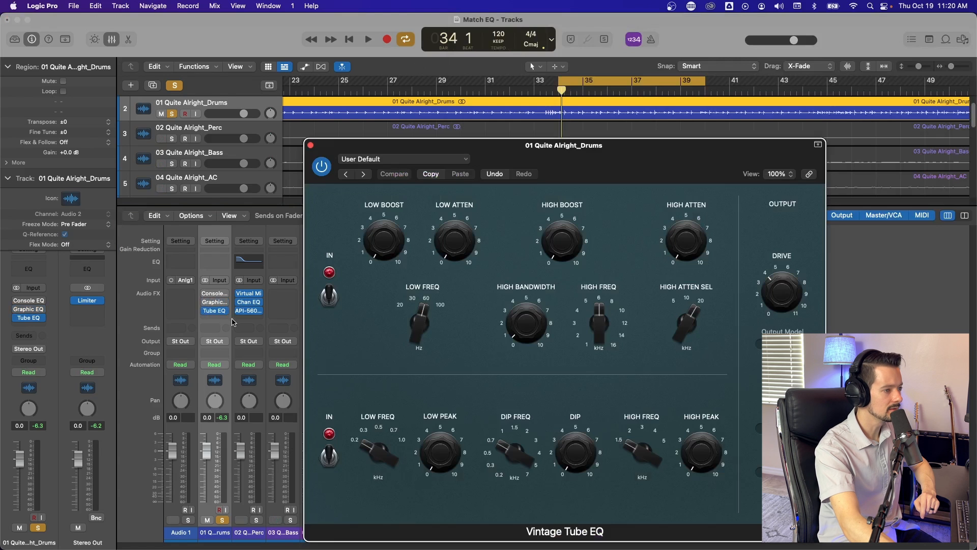
left_click_drag(608, 155, 560, 55)
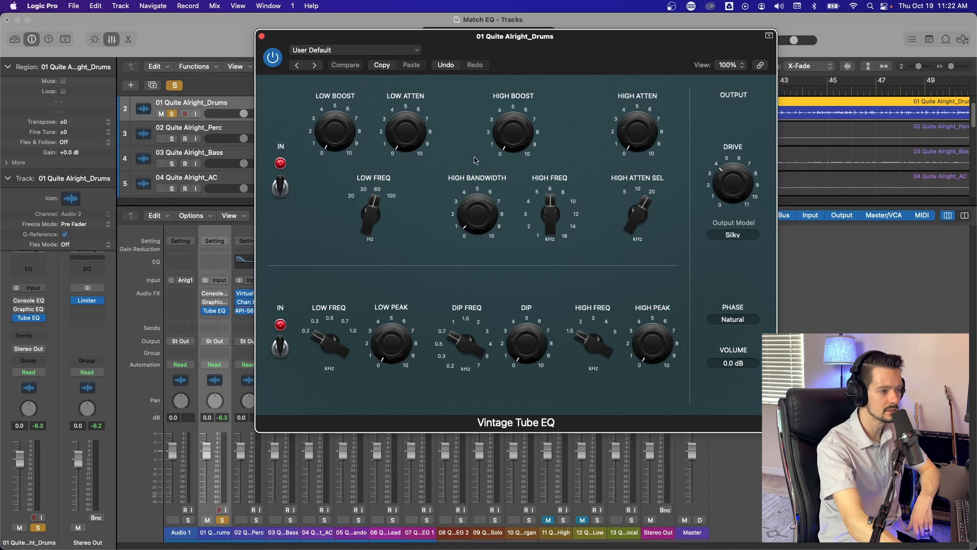
mouse_move(542, 211)
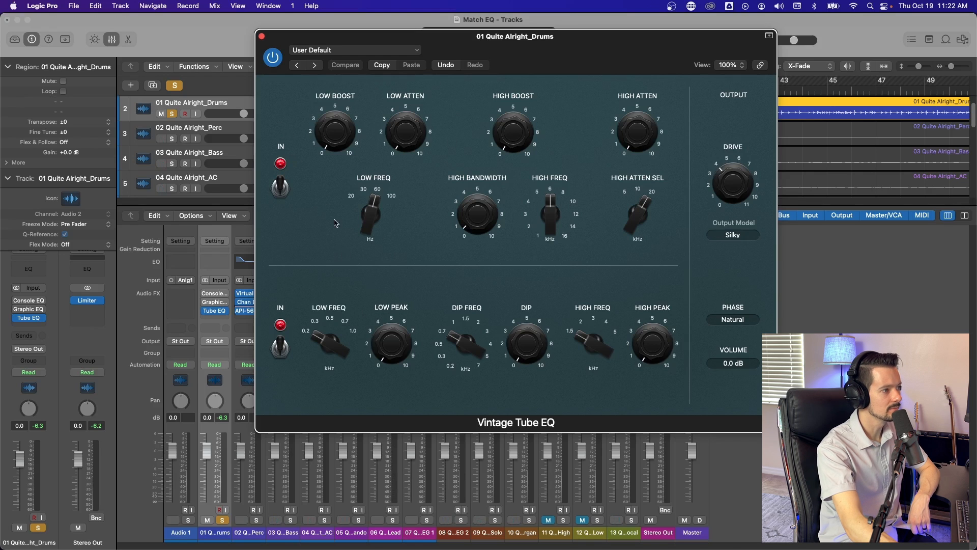
Demonstrate the Tube EQ's Low Boost, Low Atten and Low Freq controls, with Low Atten raised to 0.9
left_click_drag(336, 136, 335, 134)
mouse_move(413, 142)
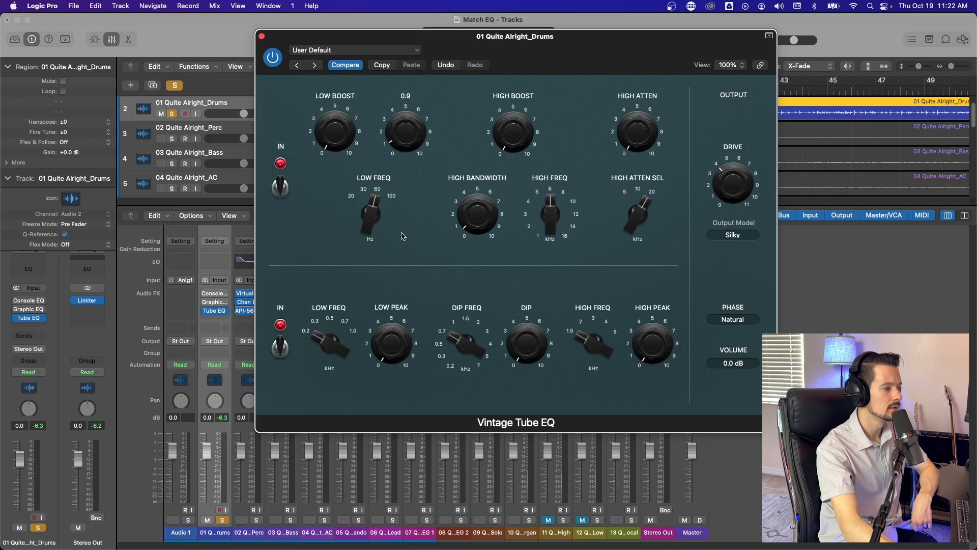
mouse_move(377, 192)
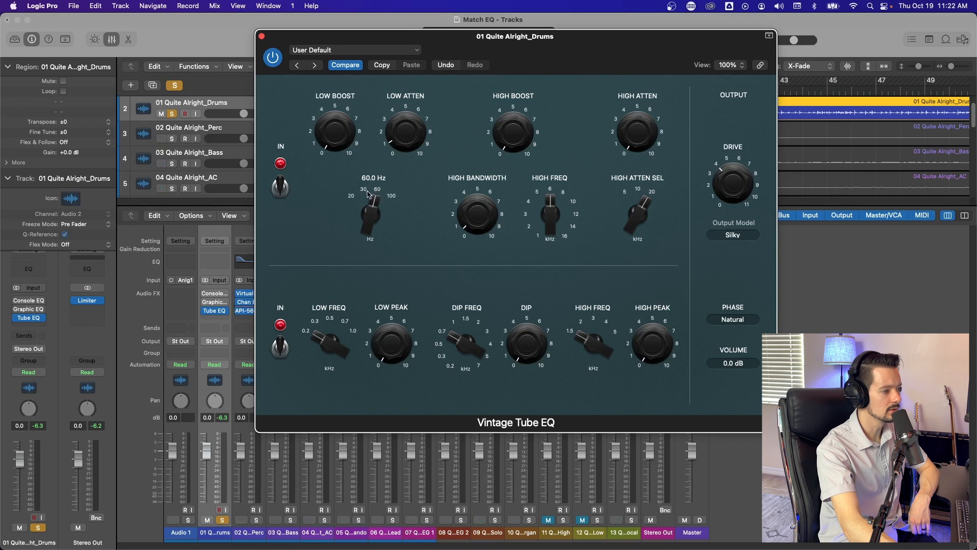
left_click_drag(369, 194, 366, 213)
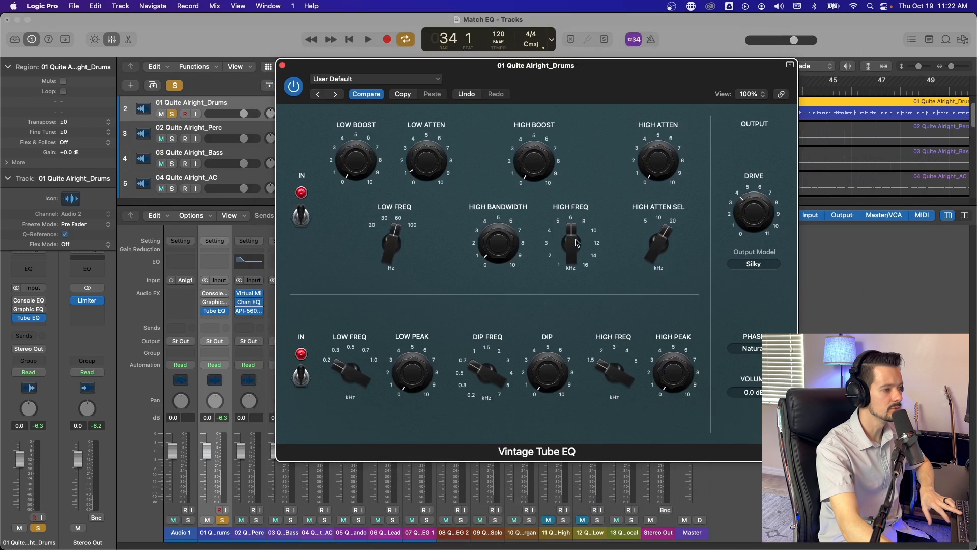
With Low Freq at 100 Hz, raise Low Boost to about 4.1 and Low Atten to 5.9 during playback
left_click_drag(423, 243, 412, 225)
key("space")
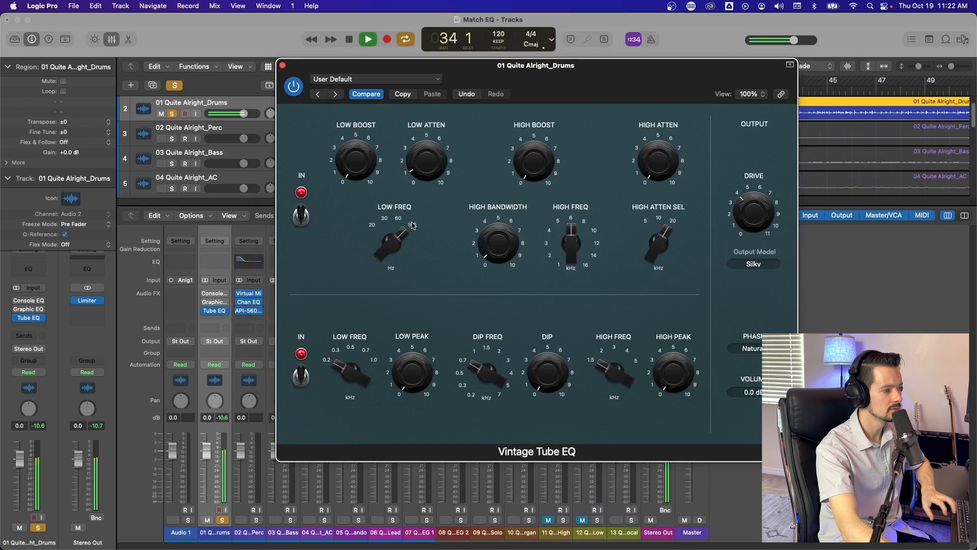
left_click_drag(348, 155, 359, 139)
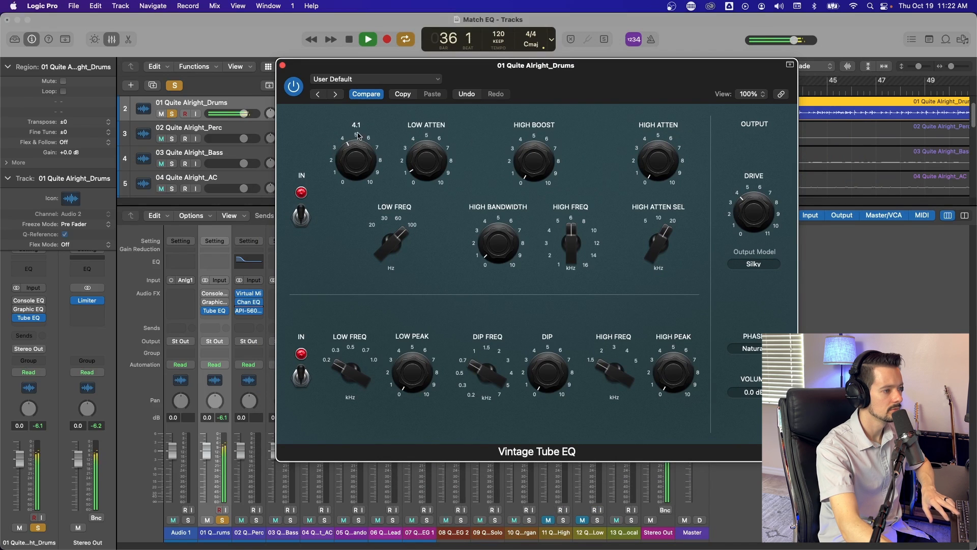
left_click(447, 170)
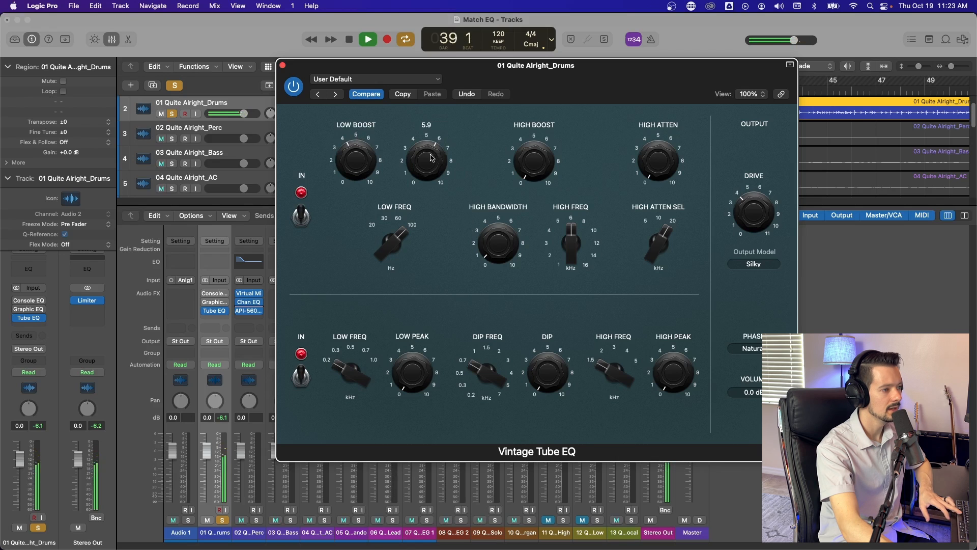
key("space")
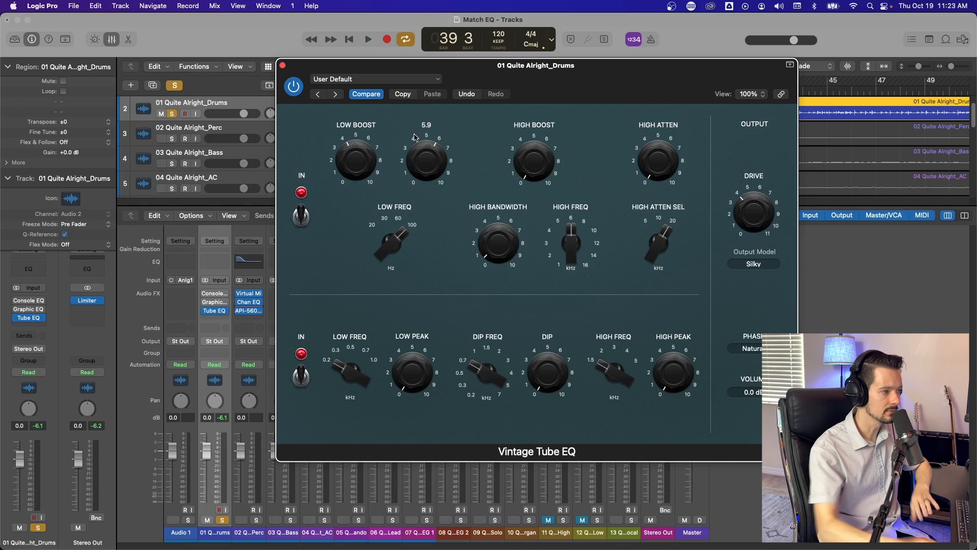
Play the drums, return Low Atten to 0 and set Low Freq to 60 Hz
key("space")
left_click_drag(413, 139, 408, 168)
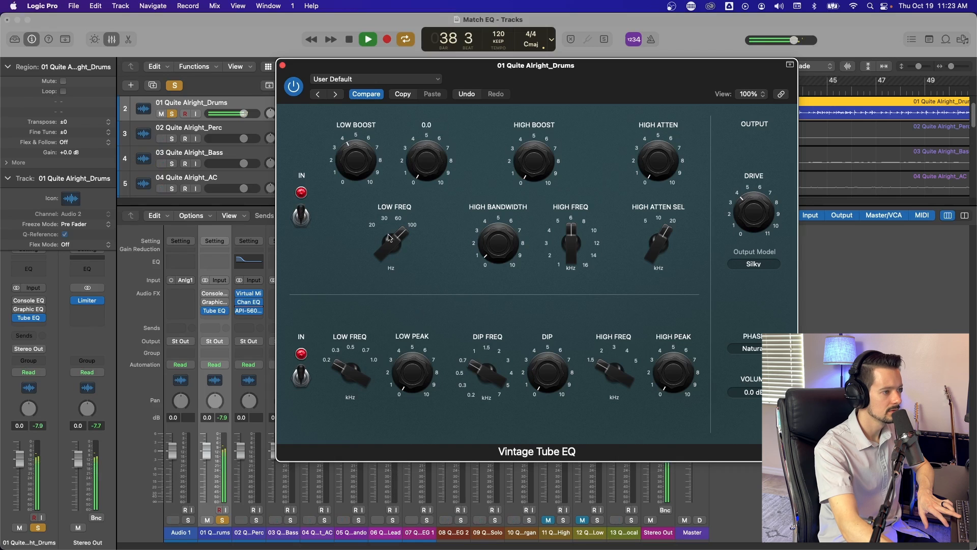
left_click_drag(393, 240, 393, 252)
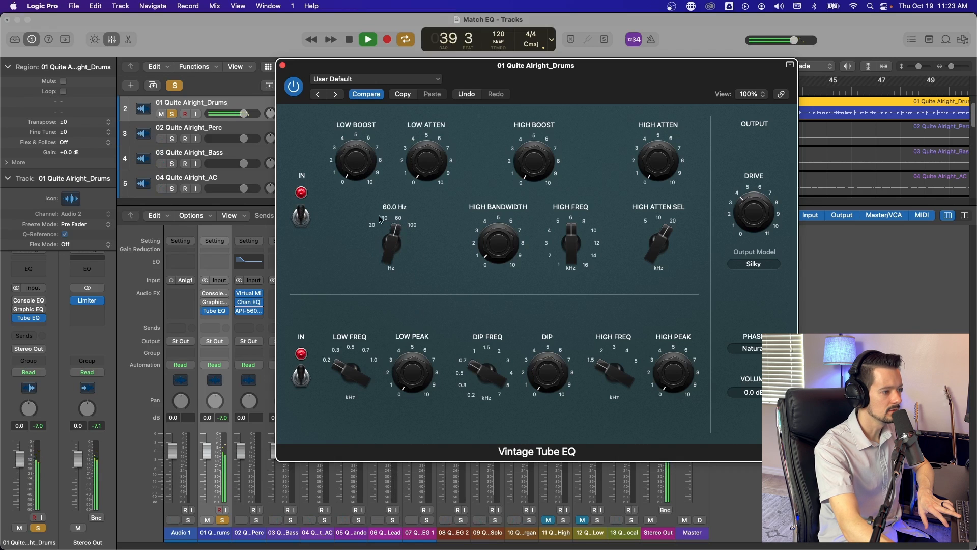
Raise Low Boost to between 4 and 5, set Low Atten to 3.0, and stop playback
left_click_drag(356, 163, 356, 142)
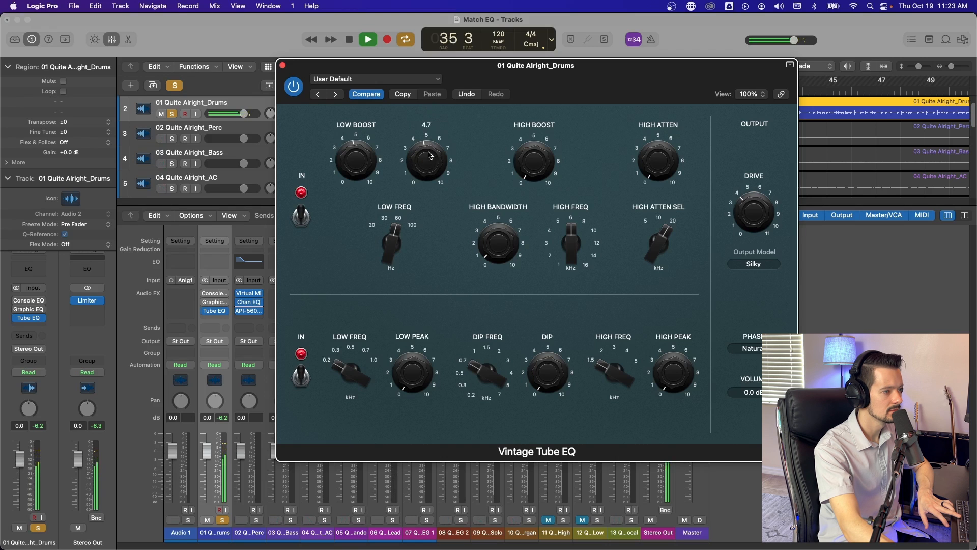
left_click_drag(425, 167, 423, 178)
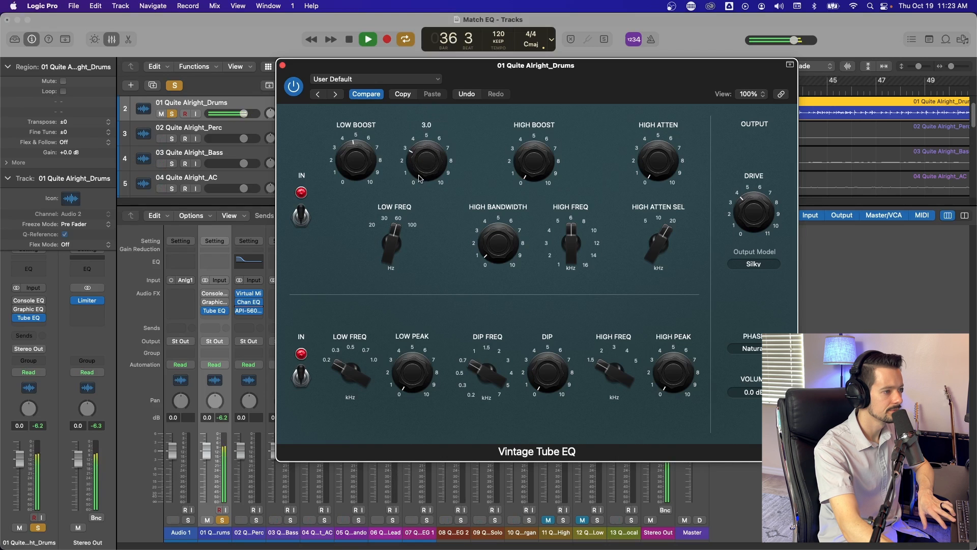
key("space")
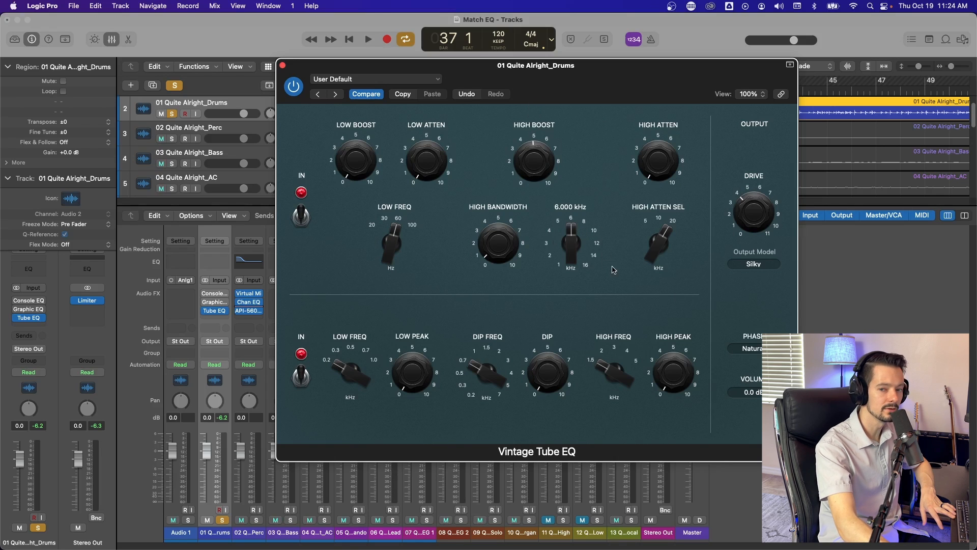
Set the upper High Freq to 10 kHz and raise High Boost to 6.5 while the drums play
mouse_move(501, 253)
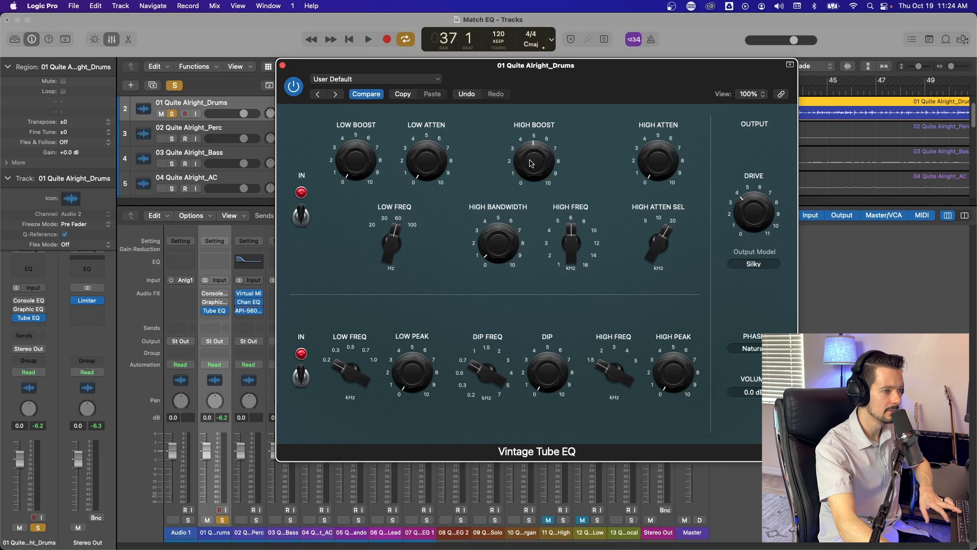
left_click_drag(584, 232, 599, 237)
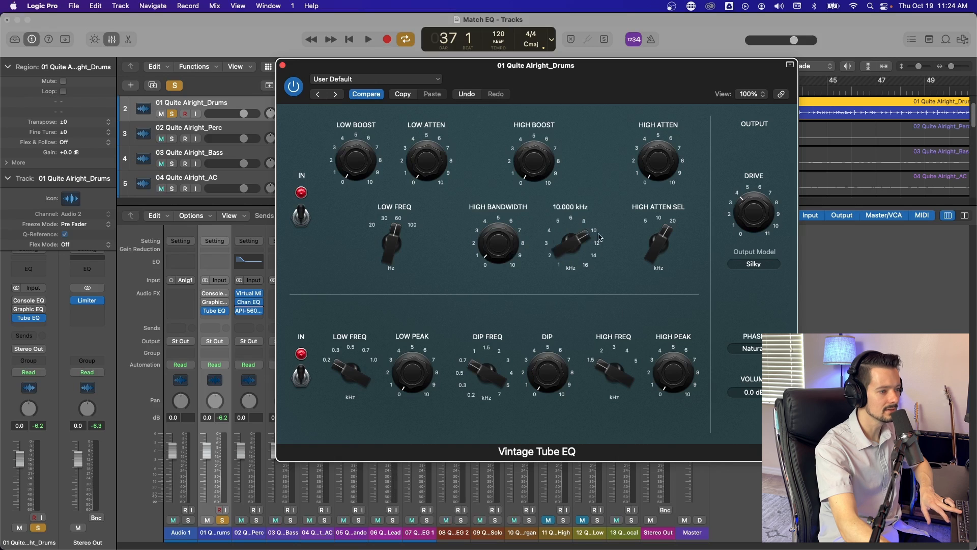
key("space")
mouse_move(521, 141)
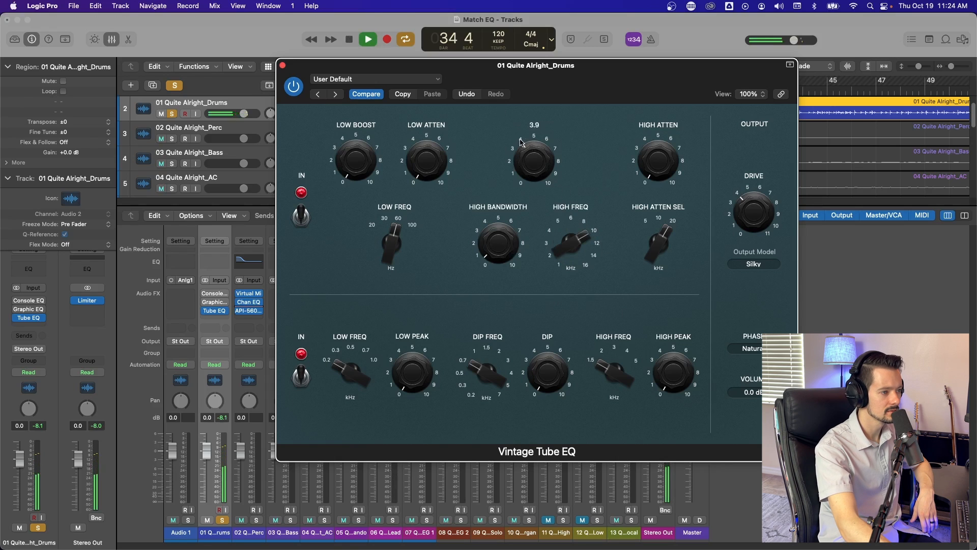
left_click_drag(521, 142, 543, 123)
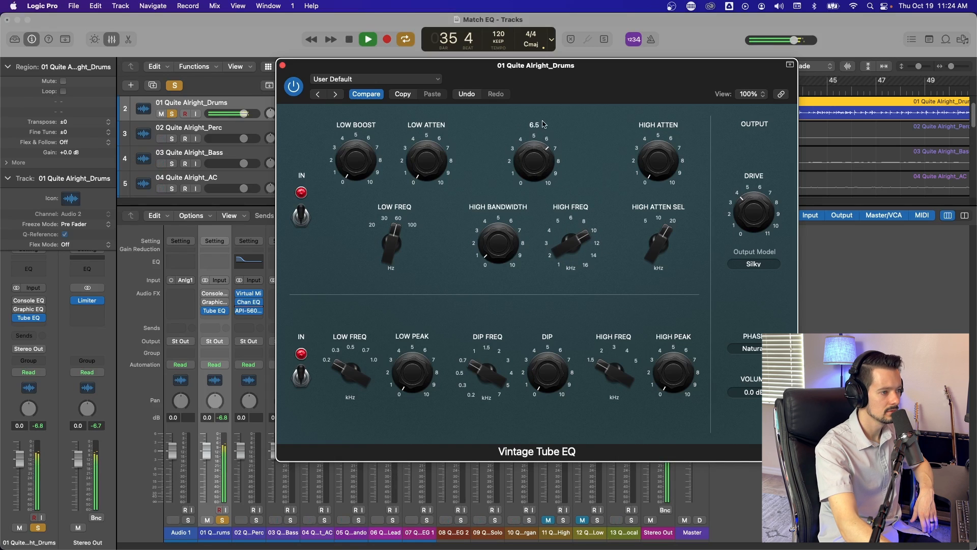
mouse_move(501, 257)
key("space")
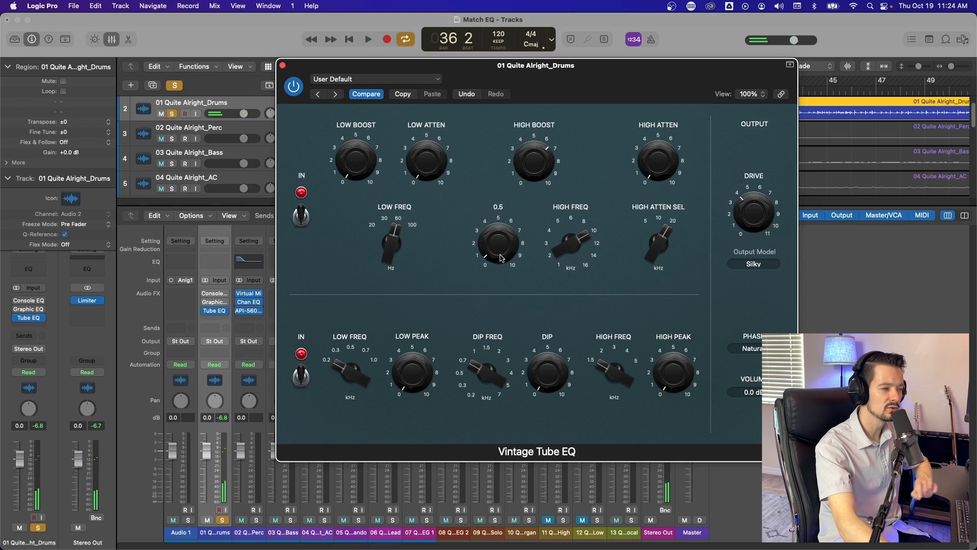
Raise High Bandwidth to 10.0 and audition High Freq at 4 kHz and 16 kHz with the drums playing
left_click_drag(501, 257, 520, 104)
mouse_move(496, 248)
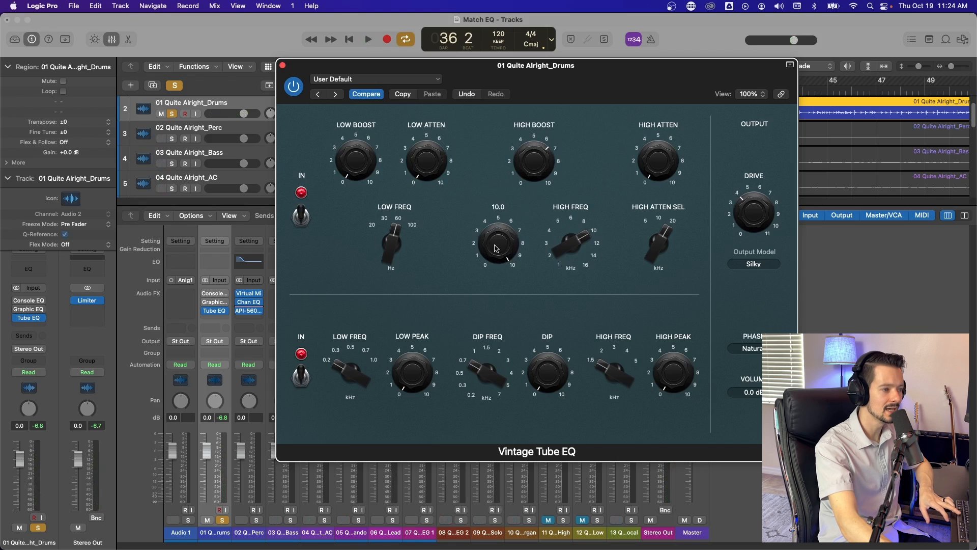
key("space")
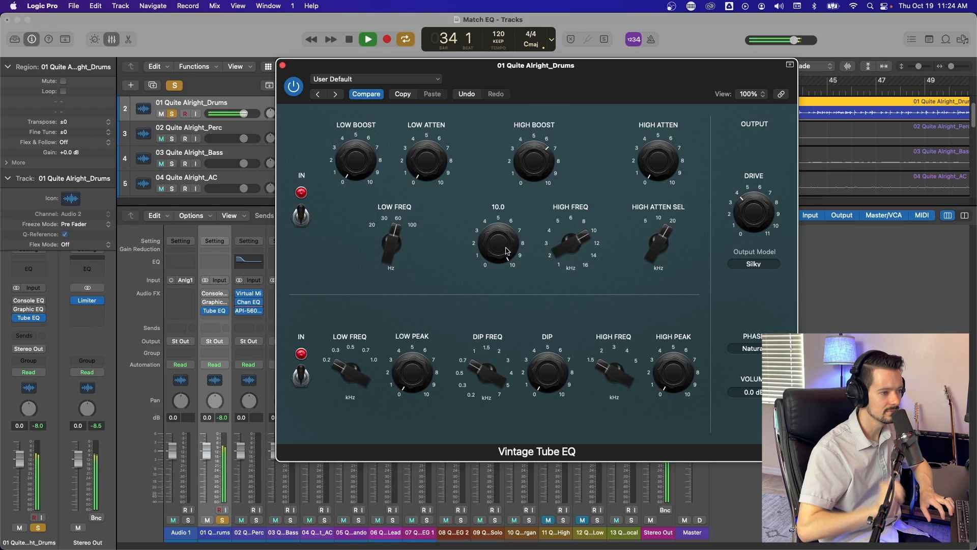
left_click_drag(583, 227, 553, 257)
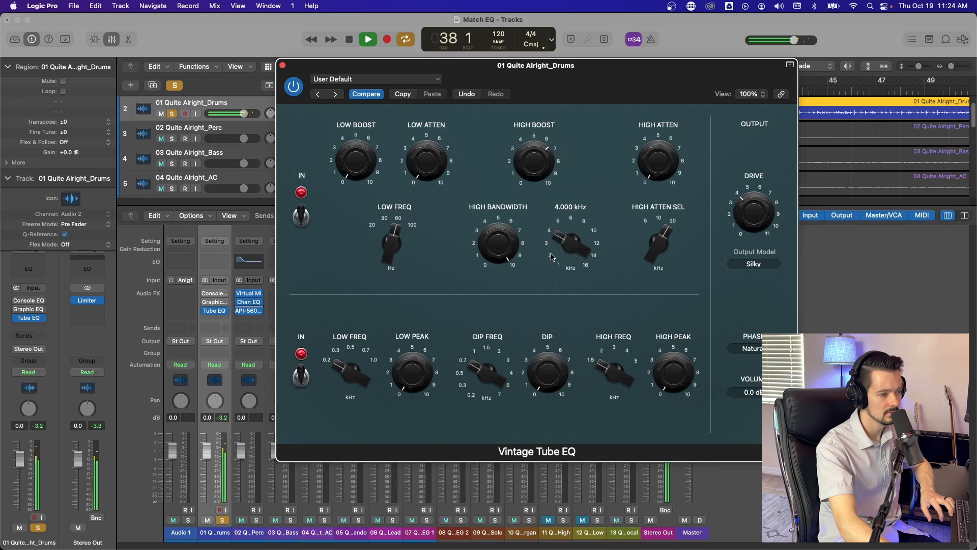
left_click(586, 265)
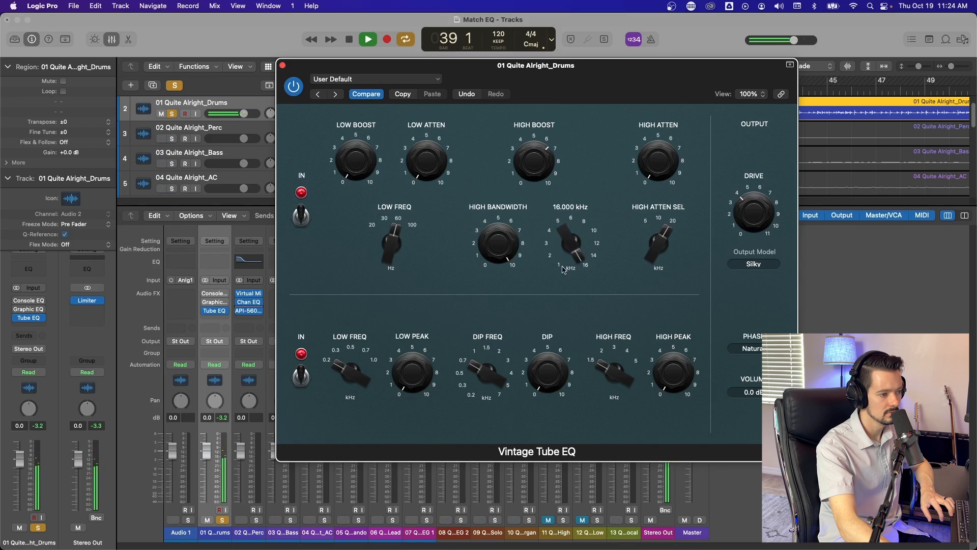
Lower High Bandwidth to 0.5 and try High Freq at 6 kHz, settling on 8 kHz, during playback
left_click(479, 259)
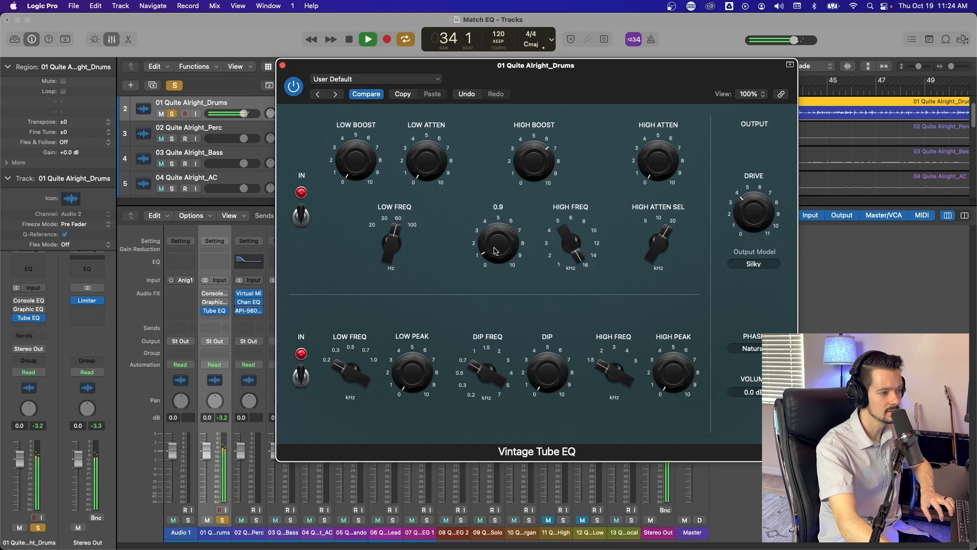
left_click_drag(555, 242, 552, 253)
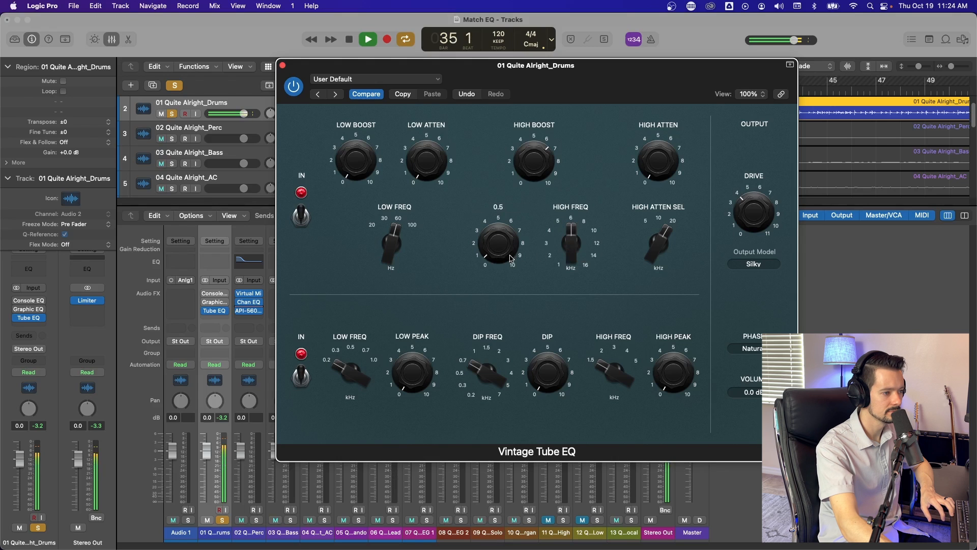
mouse_move(583, 226)
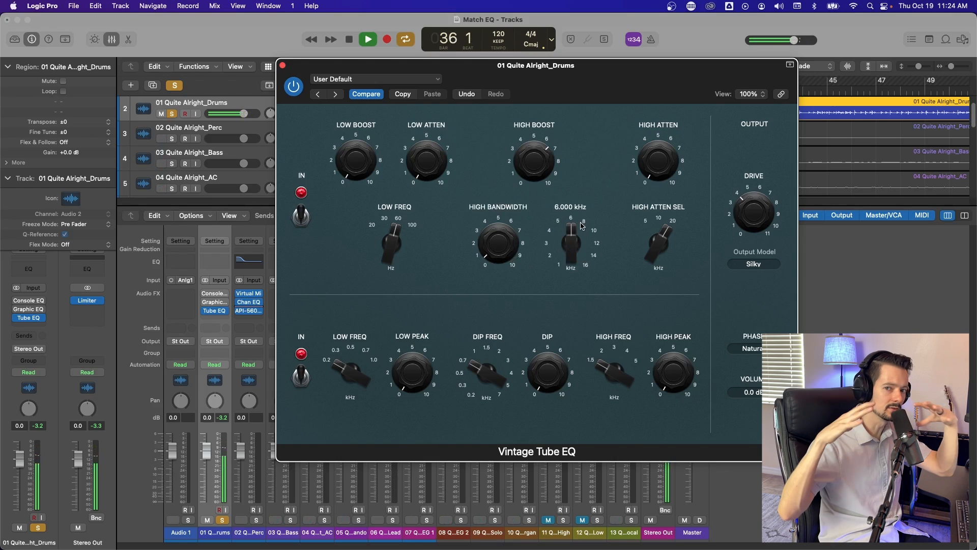
left_click_drag(568, 252, 566, 245)
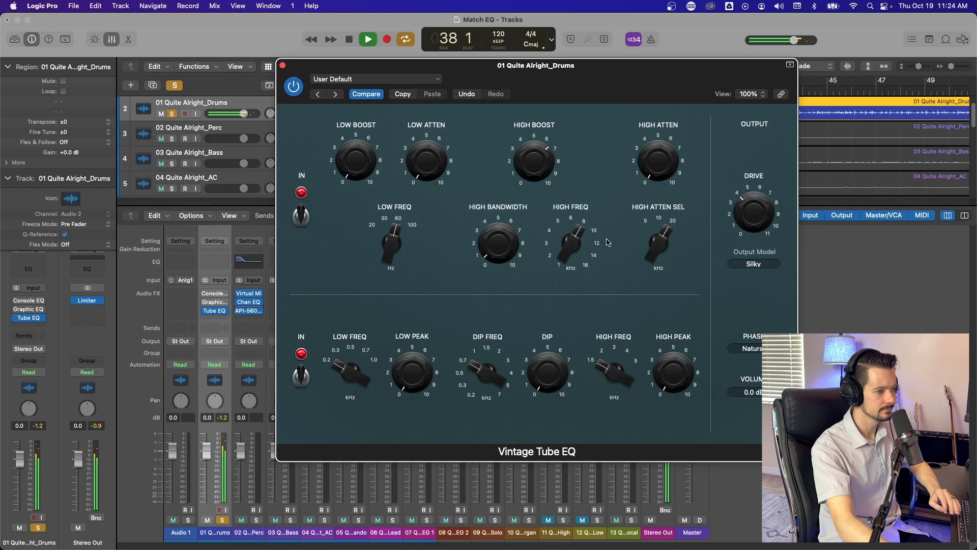
Restart the drums, try High Atten at 5.9, then lower High Boost to about 5 and High Atten to 3.9
left_click_drag(529, 166, 558, 219)
key("space")
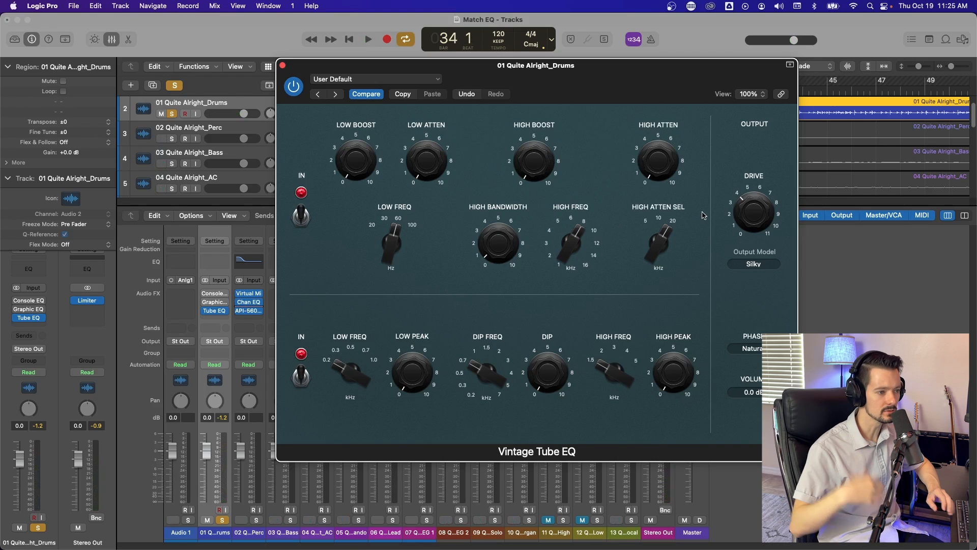
left_click_drag(660, 230, 676, 223)
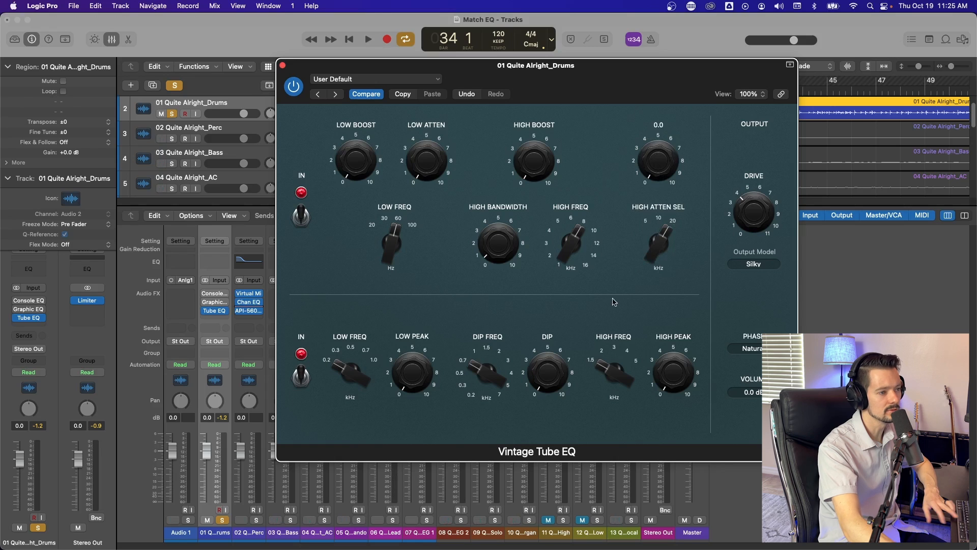
key("space")
left_click_drag(657, 168, 666, 141)
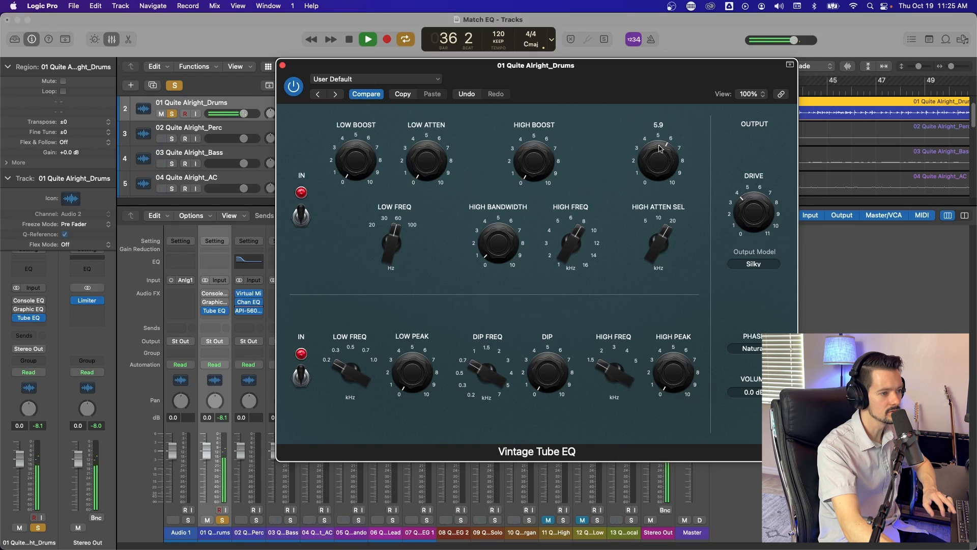
left_click_drag(539, 163, 535, 148)
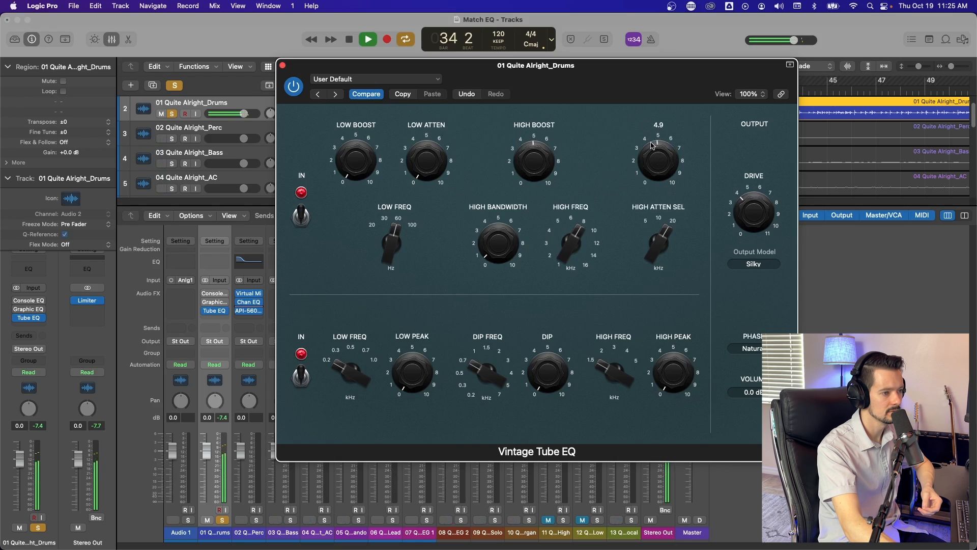
left_click_drag(650, 145, 645, 142)
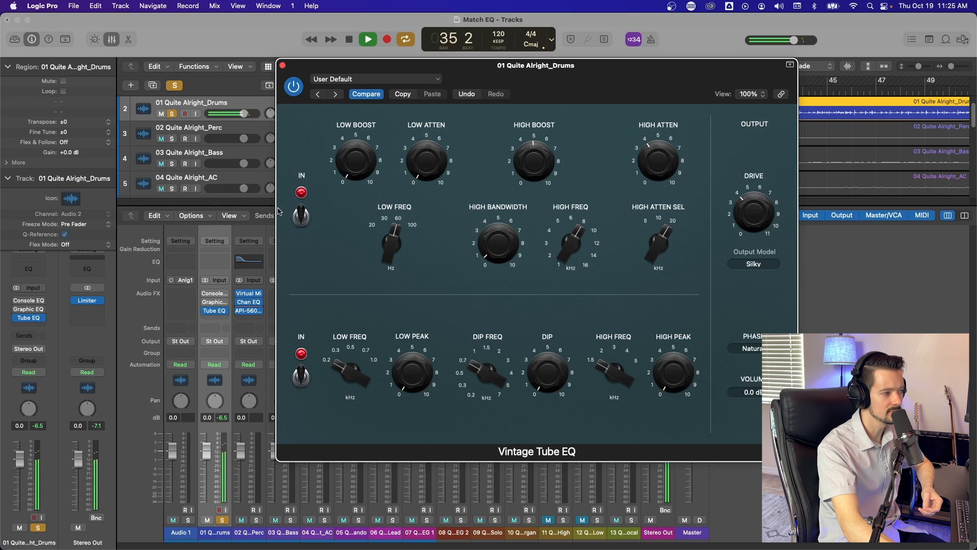
Compare the drums with the upper EQ section bypassed and re-enabled, and stop playback
left_click(303, 216)
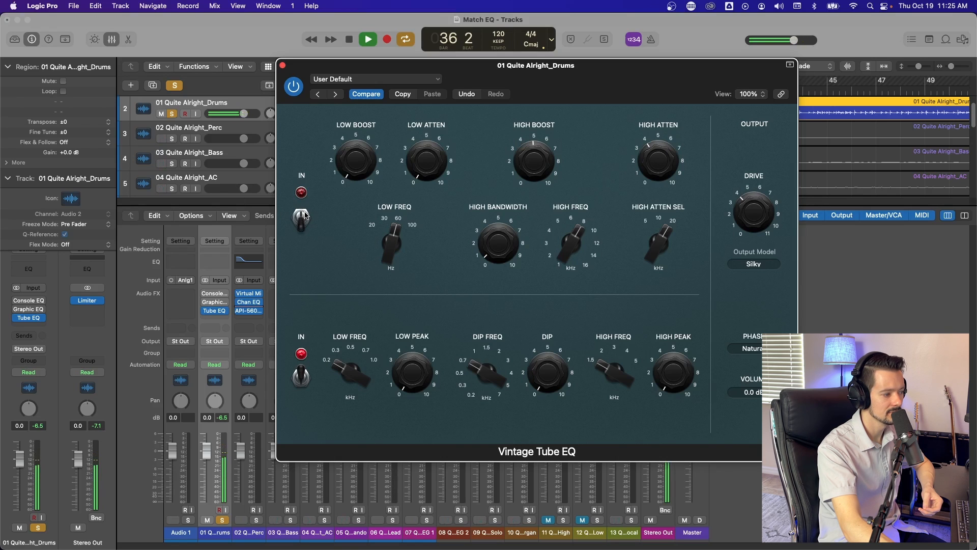
left_click(303, 215)
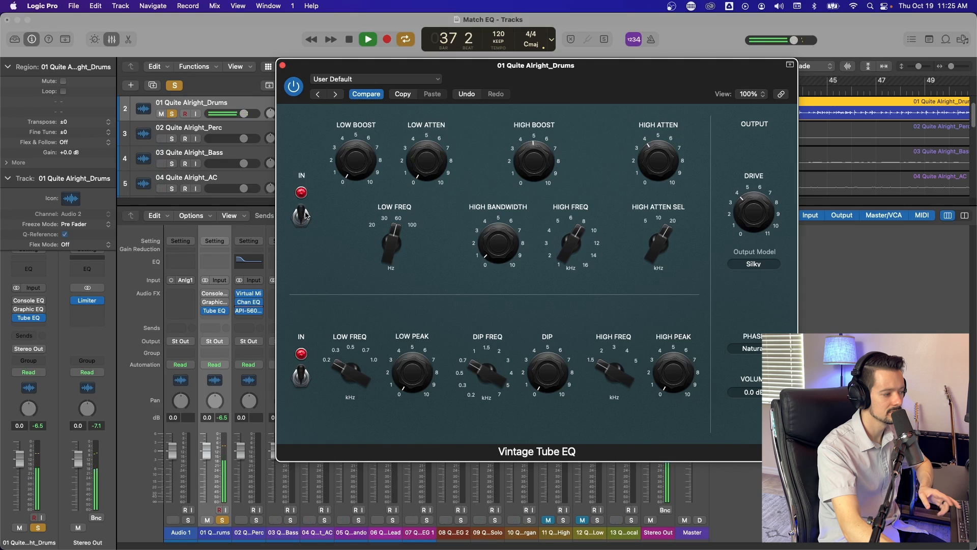
key("space")
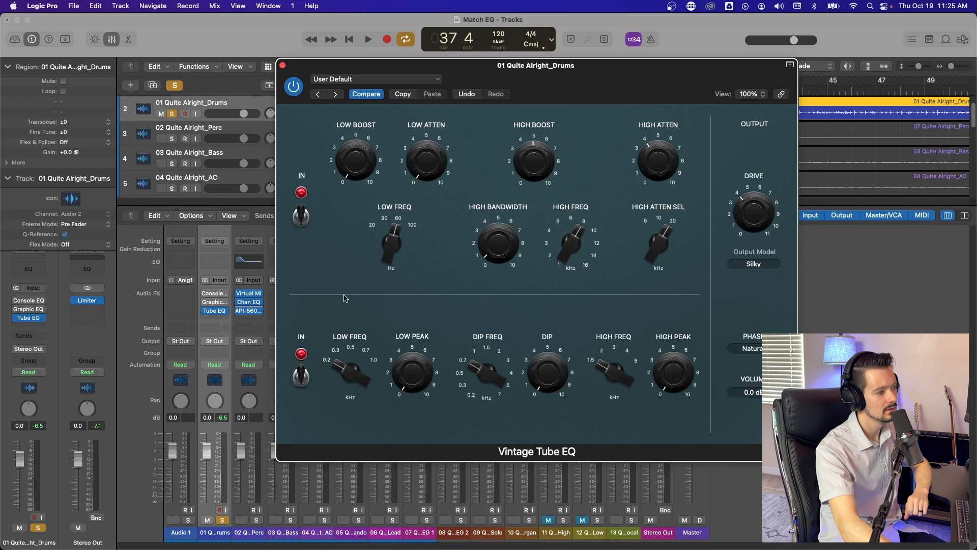
Toggle the lower EQ section out and back in, and switch the upper EQ section off
mouse_move(648, 169)
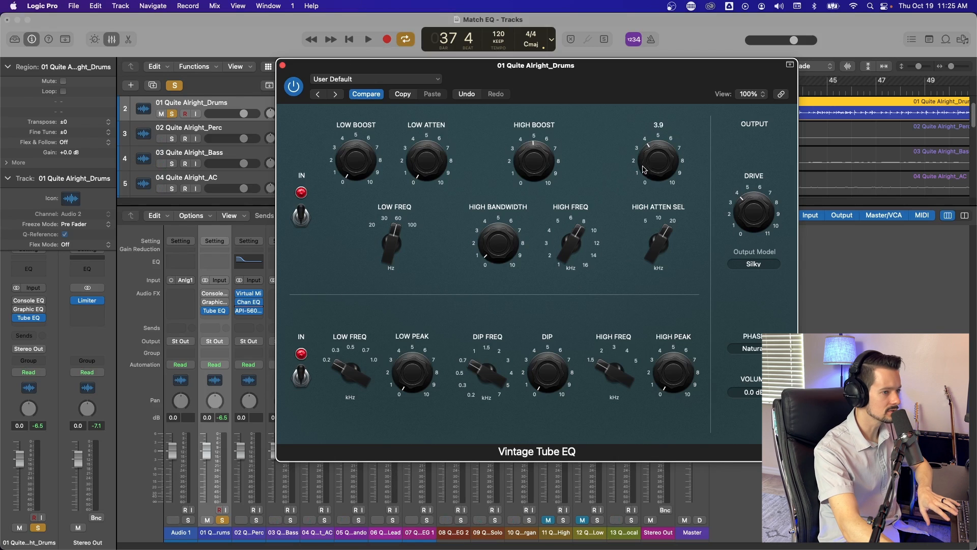
left_click(300, 377)
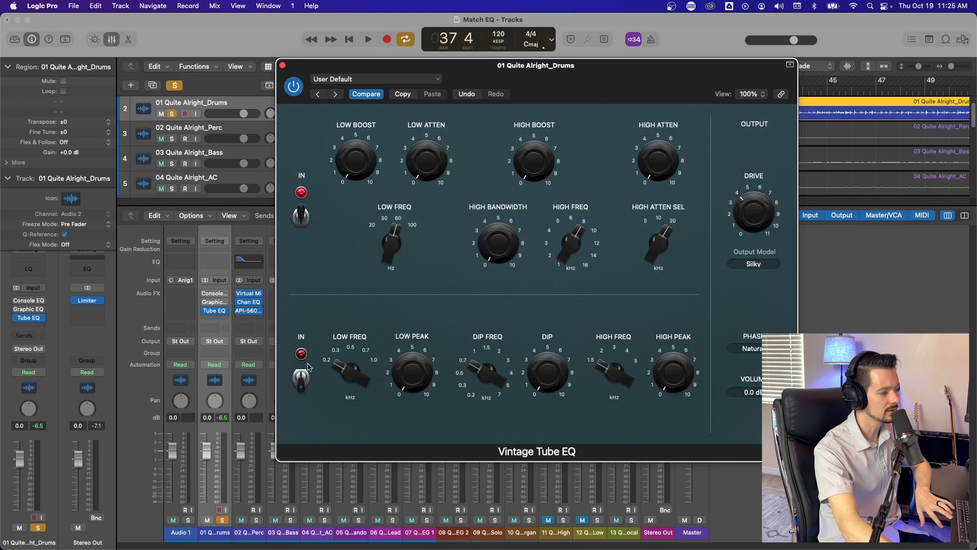
left_click(306, 379)
left_click(302, 218)
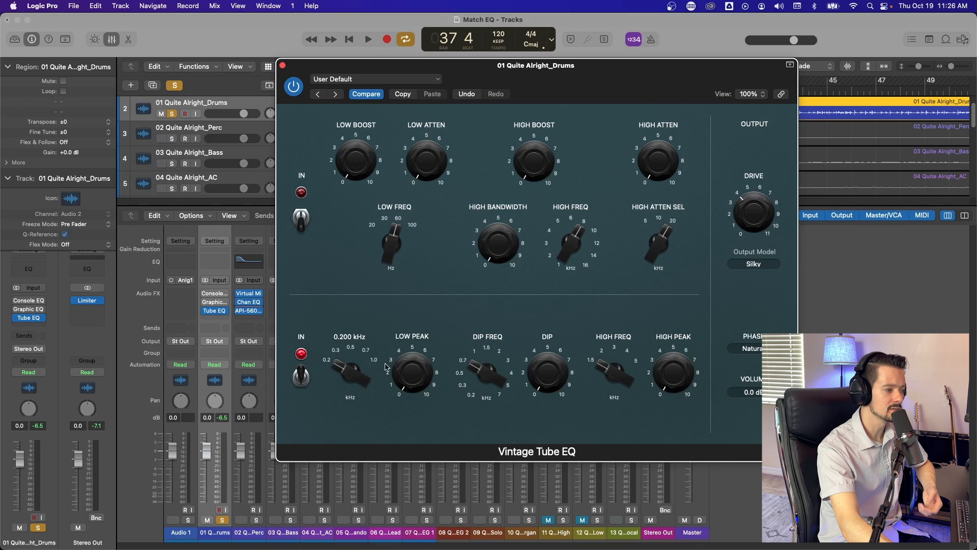
Try the lower section's Low Freq at 0.5 kHz, return it to 0.2 kHz, and raise Low Peak to 6.9 during playback
left_click(355, 349)
left_click_drag(414, 368, 410, 352)
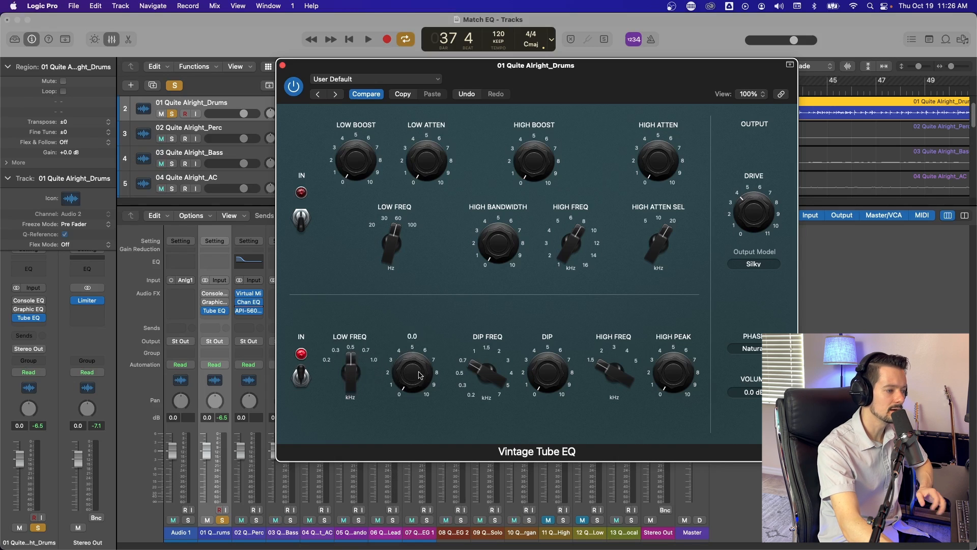
left_click(329, 360)
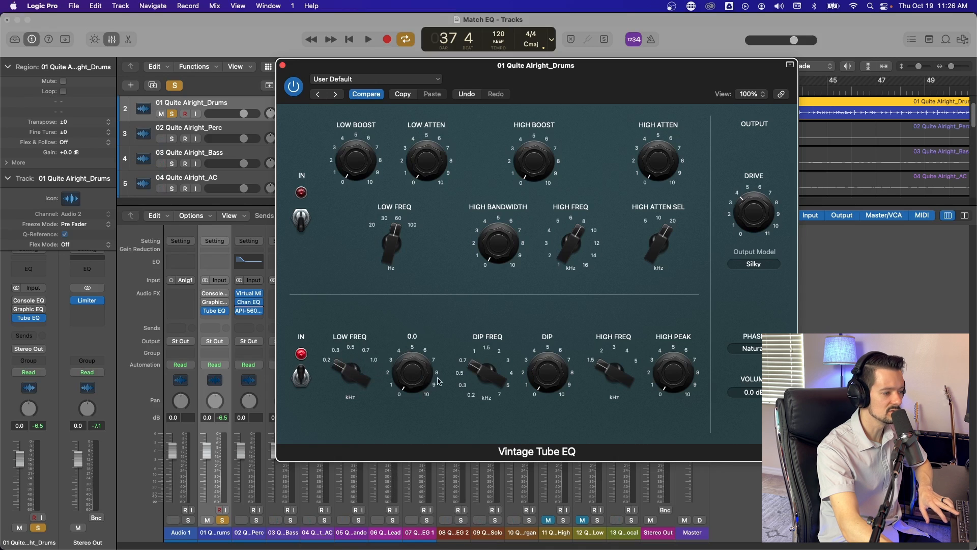
key("space")
left_click_drag(410, 376, 436, 358)
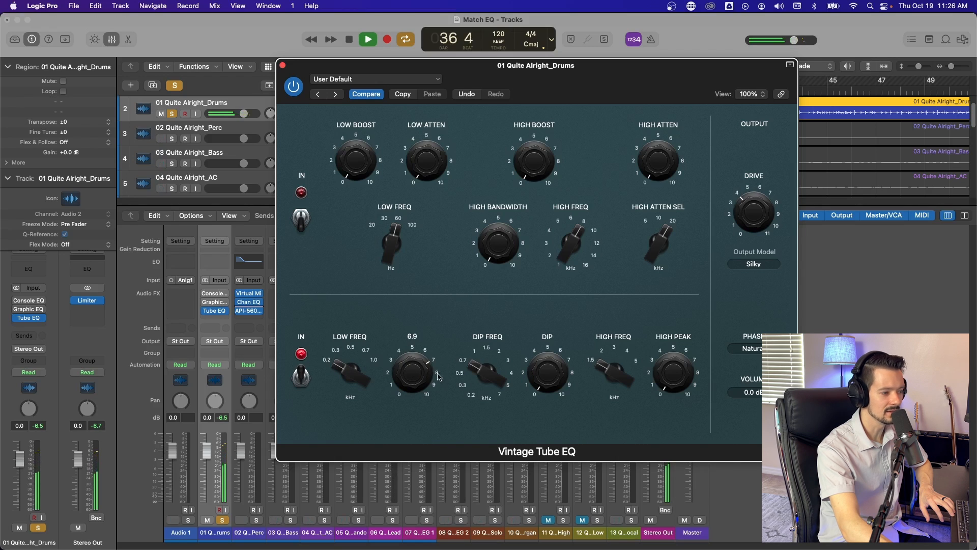
Audition the lower section's Low Freq at 0.5, 0.3, 0.2 and 1.0 kHz on the drums, and stop playback
mouse_move(351, 350)
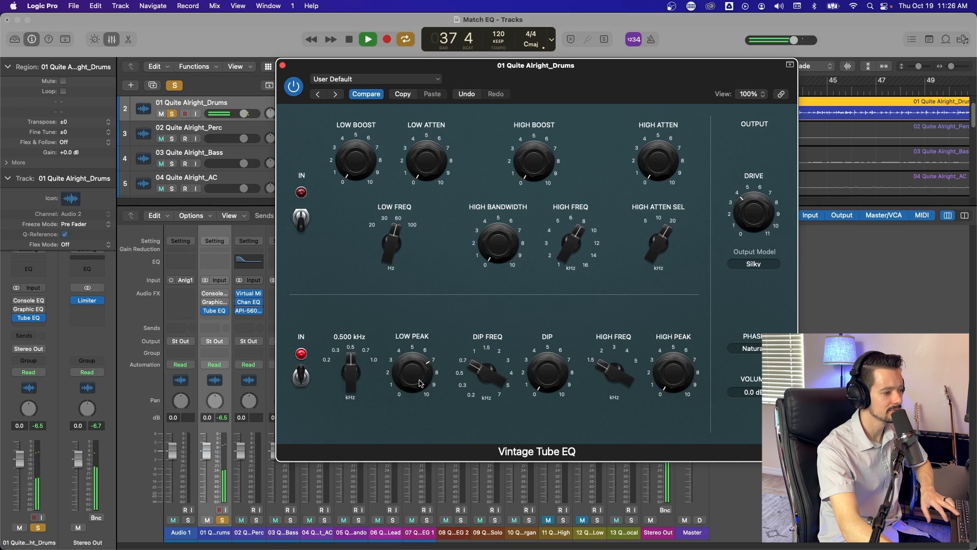
left_click(339, 353)
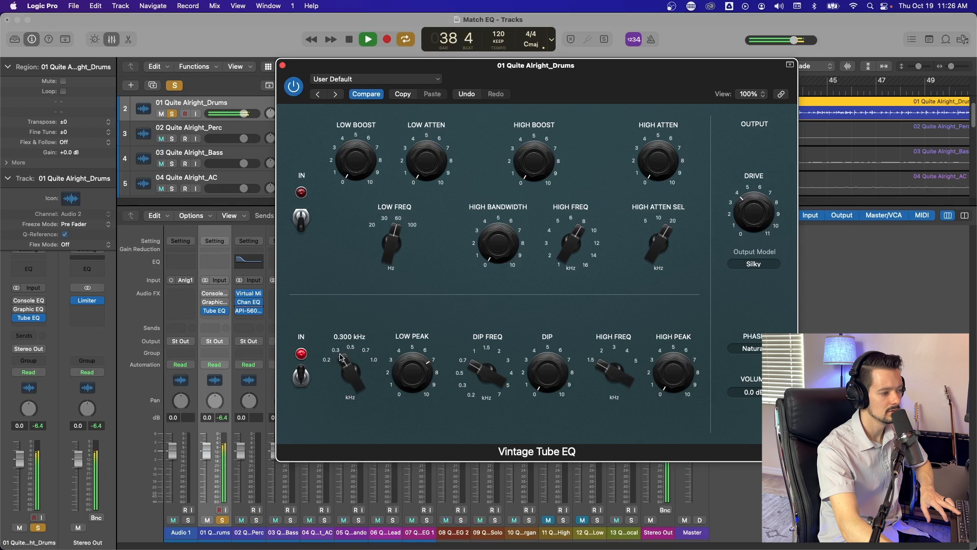
left_click(329, 360)
left_click(373, 361)
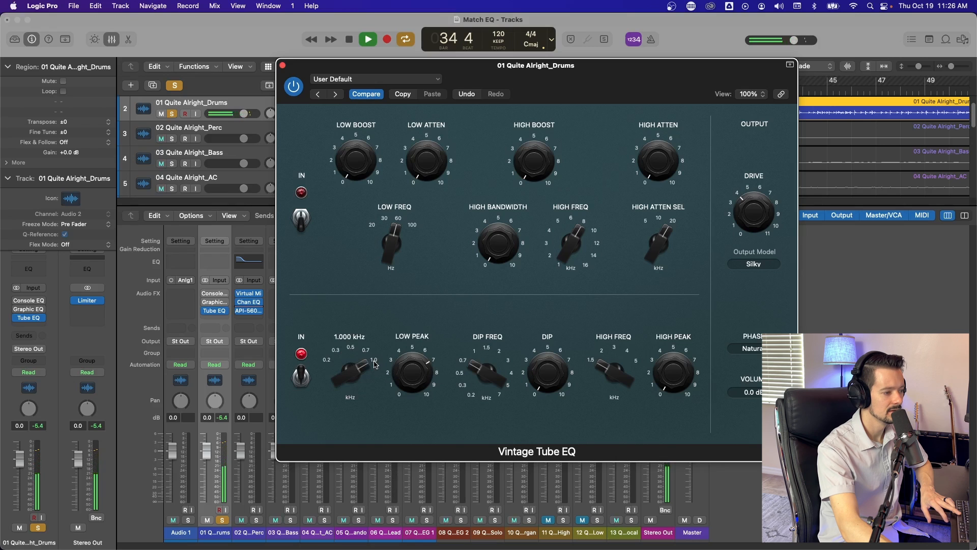
key("space")
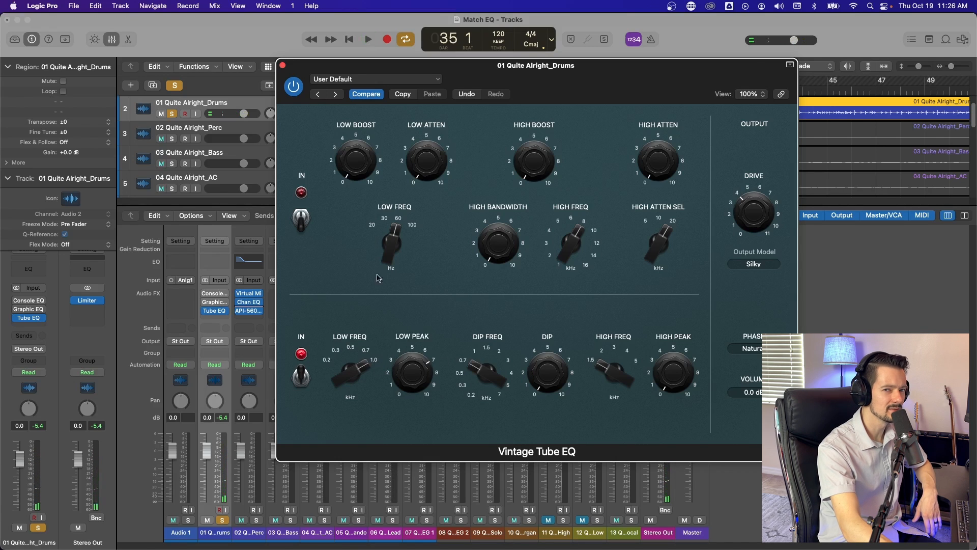
Set the lower section's Low Freq to 0.2 kHz, reduce Low Peak to 3.9 with the drums playing, and stop playback
left_click_drag(350, 370, 352, 390)
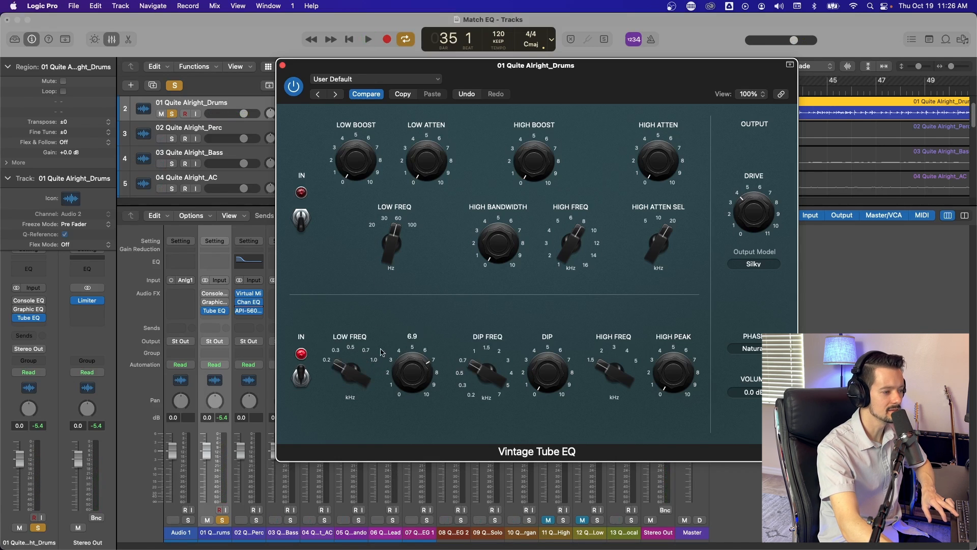
key("space")
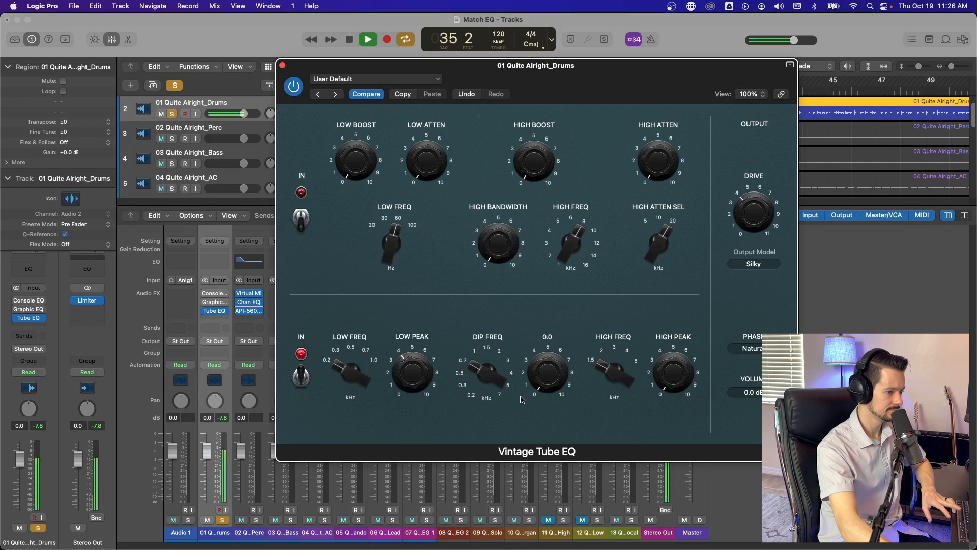
key("space")
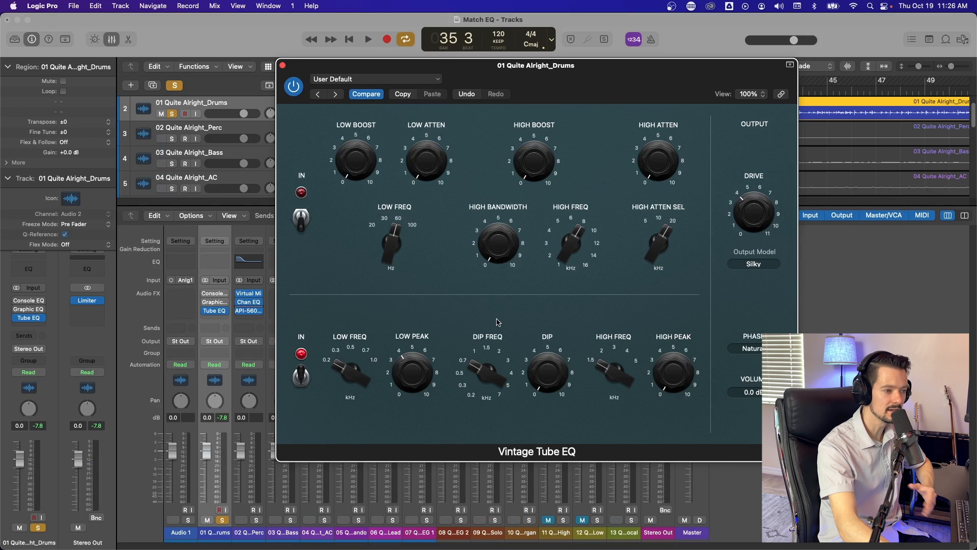
Sweep Dip Freq up to 7 kHz and back to 0.7 kHz, and set Dip to 3.1 while the drums play
mouse_move(487, 381)
left_mouse_down()
mouse_move(468, 400)
mouse_move(498, 395)
left_mouse_up()
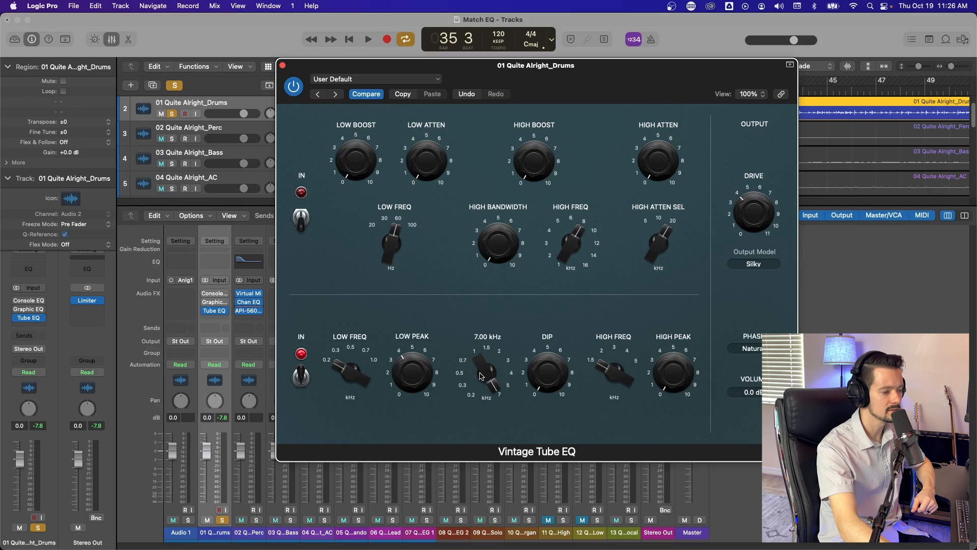
left_click_drag(488, 357, 487, 388)
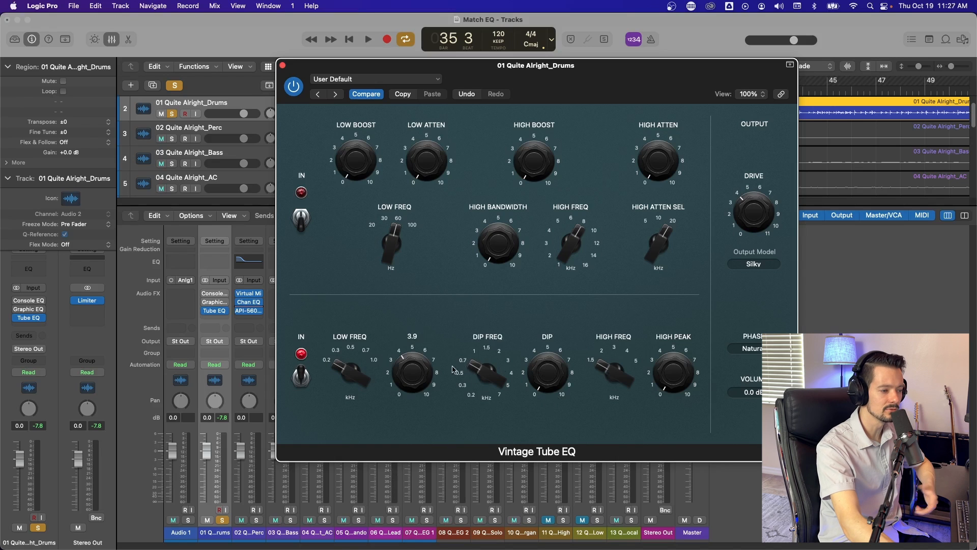
mouse_move(548, 370)
key("space")
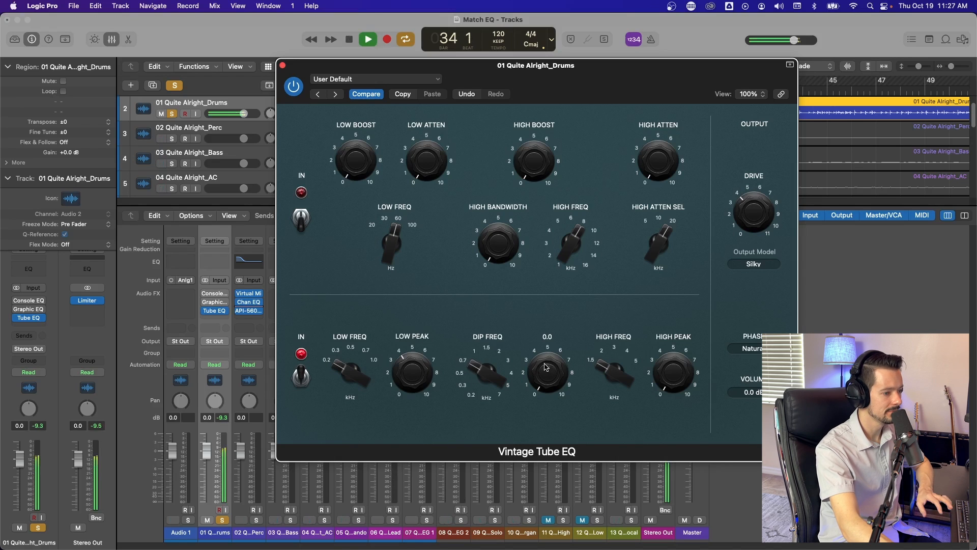
left_click_drag(547, 350, 554, 423)
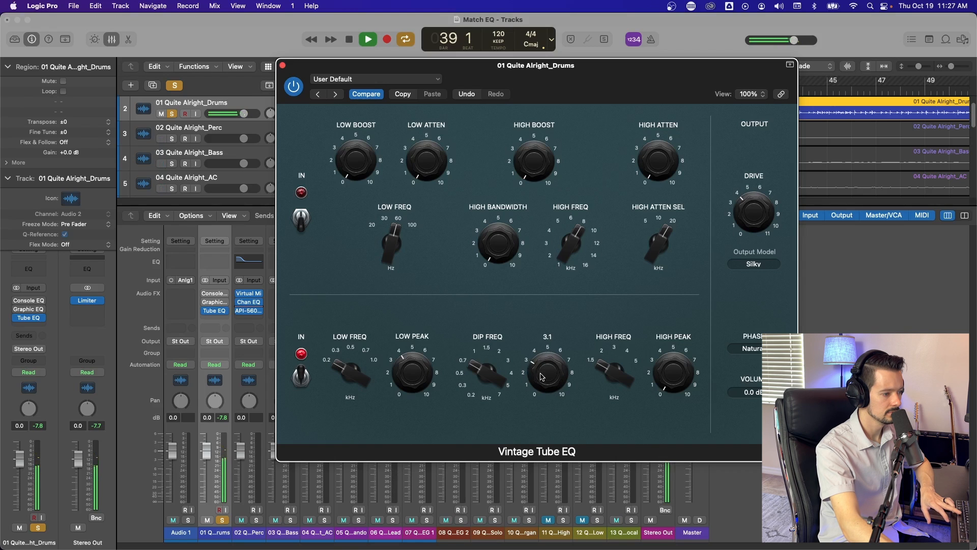
Compare the low peak and dip settings by bypassing and re-enabling the lower EQ section, and stop playback
left_click(302, 377)
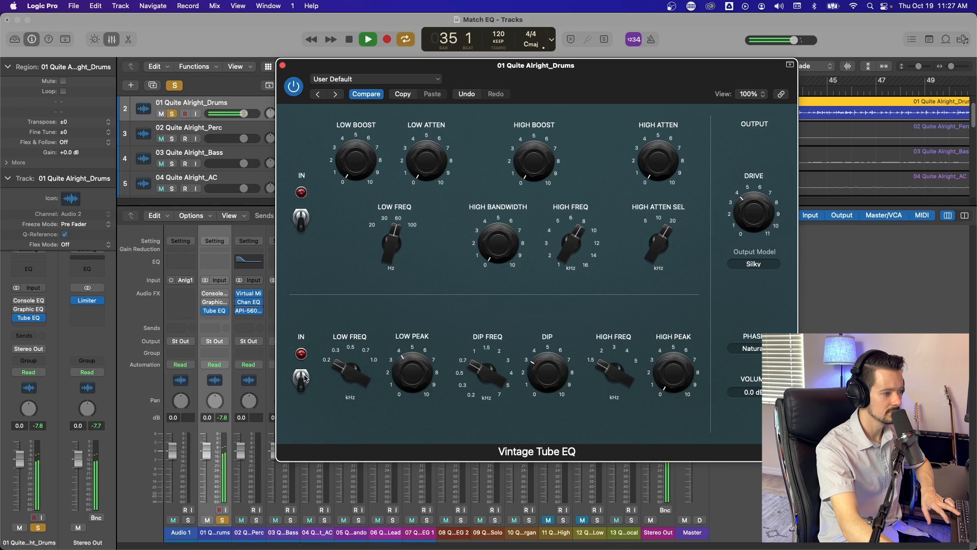
left_click(304, 377)
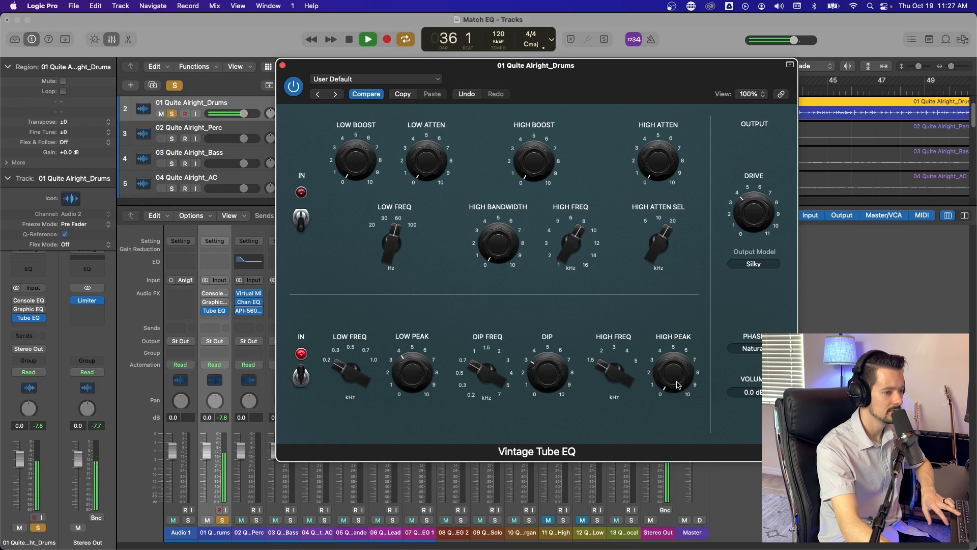
key("space")
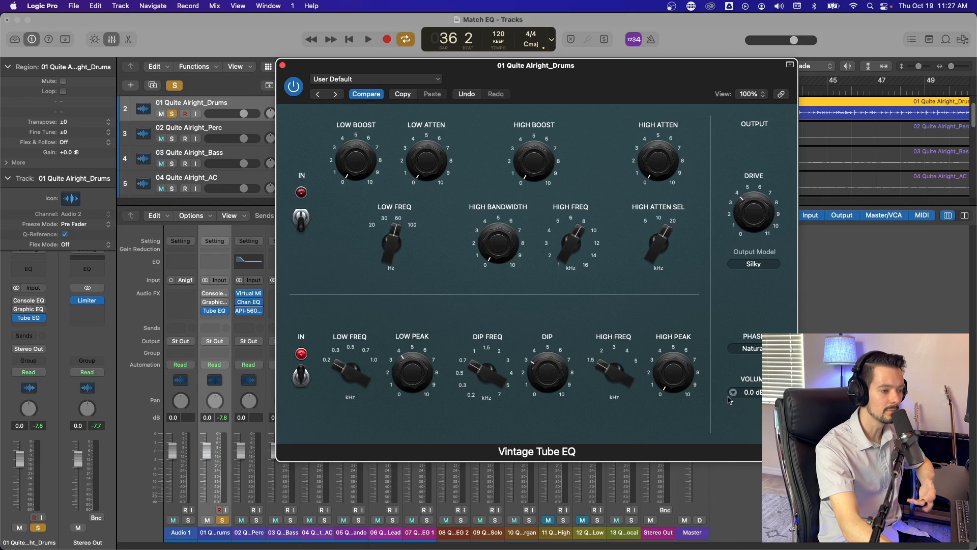
With the drums playing, raise High Peak to 4.6, set its High Freq to 3 kHz, and ease High Peak to about 3
left_click_drag(595, 383, 712, 326)
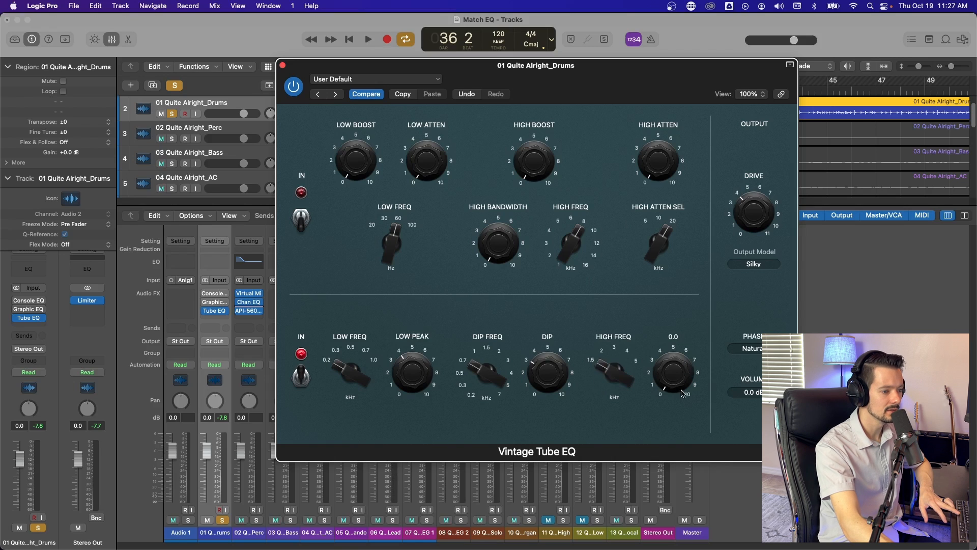
key("space")
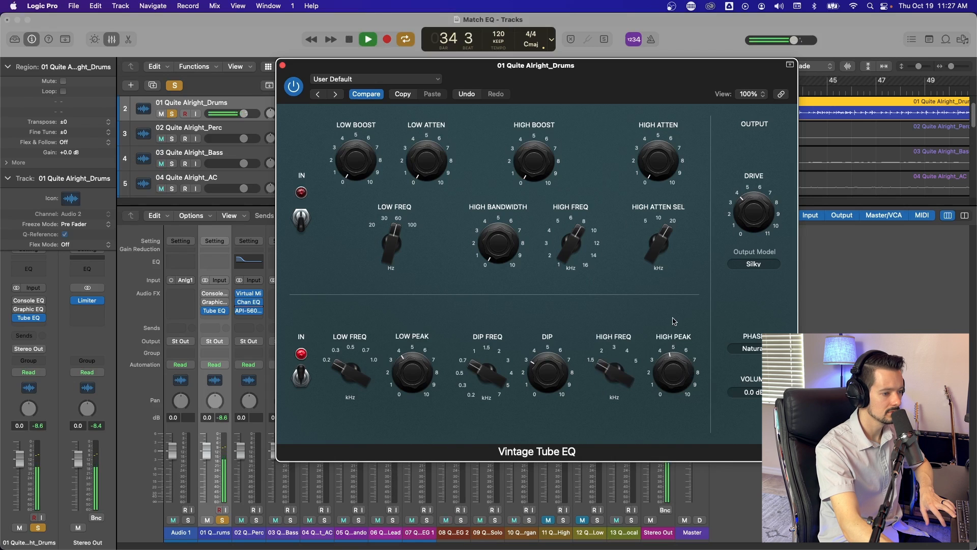
left_click_drag(614, 377, 617, 347)
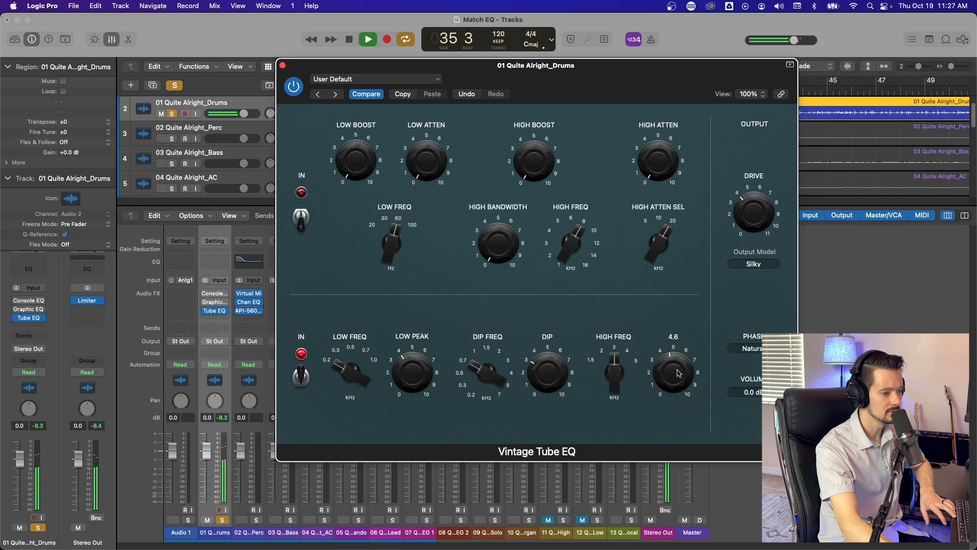
left_click_drag(677, 373, 651, 363)
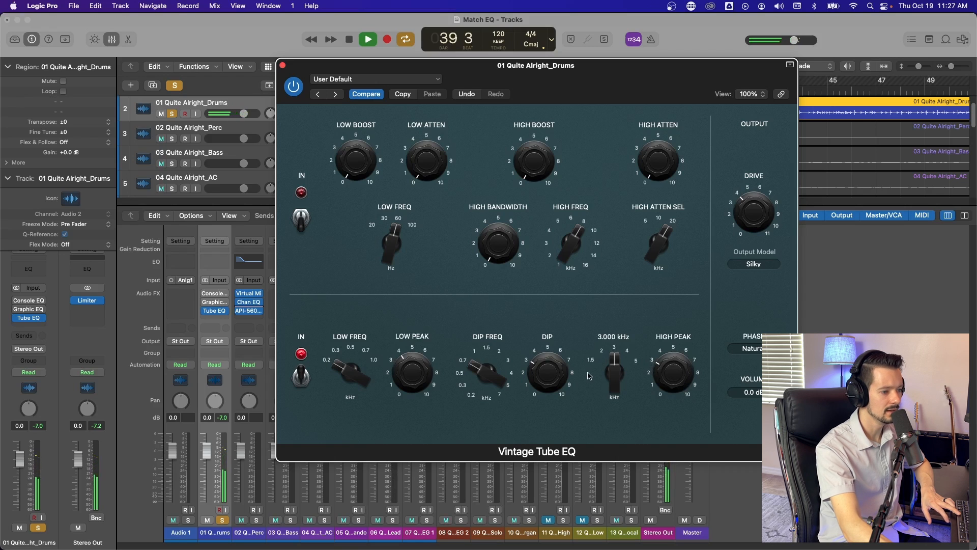
key("space")
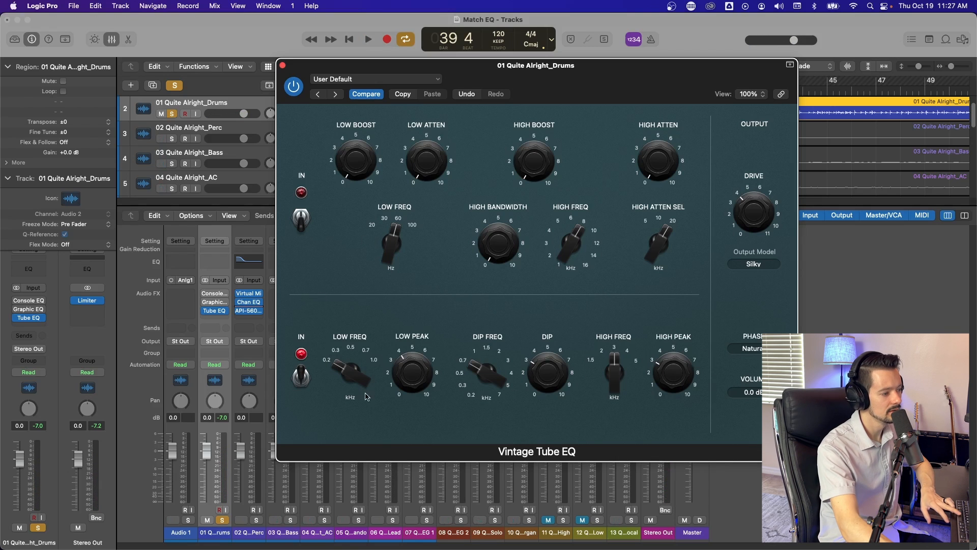
Restart the drums and compare the complete lower-section EQ with its bypassed sound, leaving the section switched in
key("space")
left_click(301, 377)
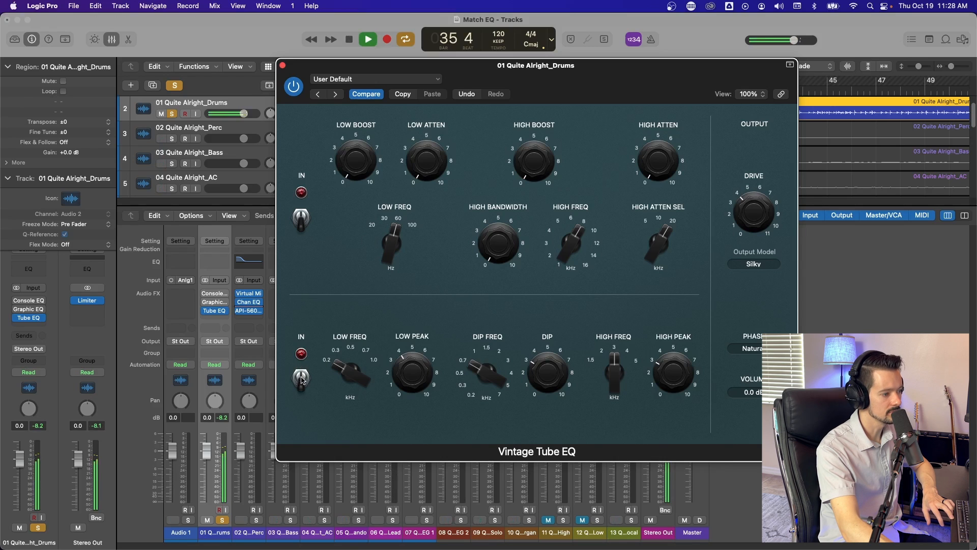
left_click(302, 378)
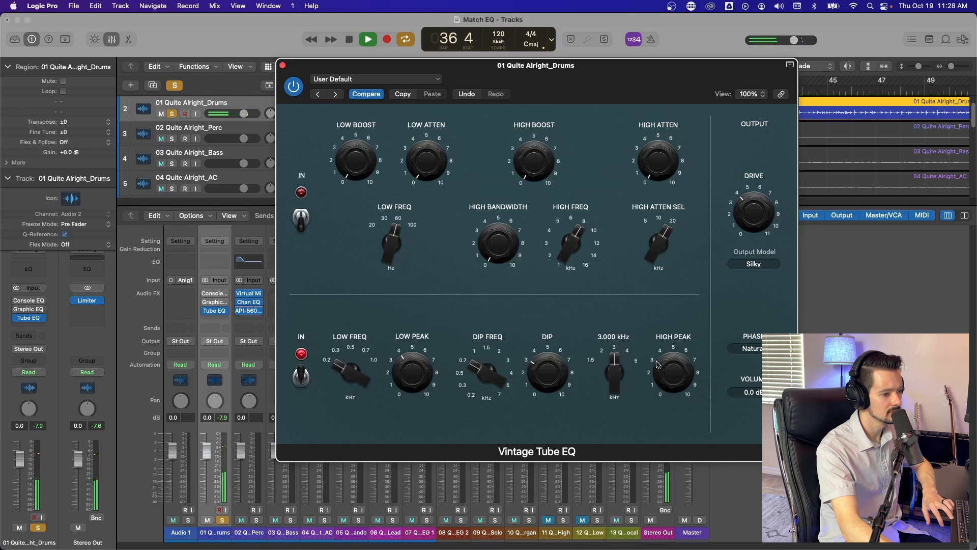
Stop playback and set the upper section's Low Boost to about 3, Low Freq to 100 Hz and Low Atten to about 2
key("space")
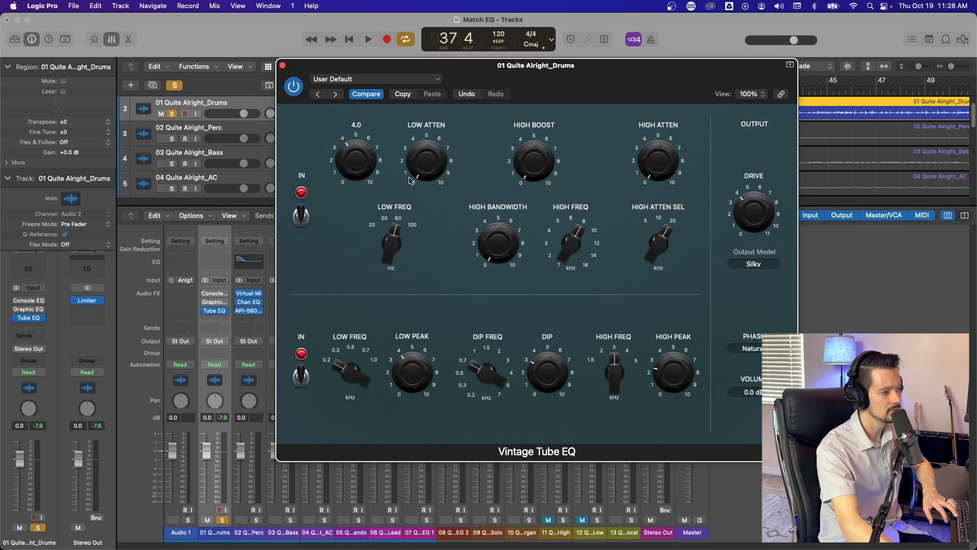
left_click(396, 236)
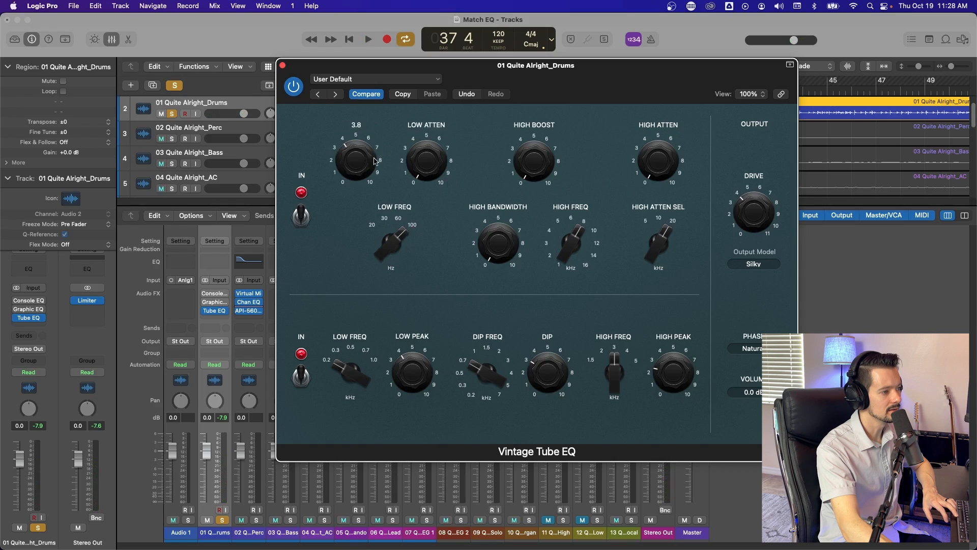
left_click_drag(415, 151, 415, 131)
With the drums playing, raise the upper section's High Boost to about 4 and High Atten to 3.1
key("space")
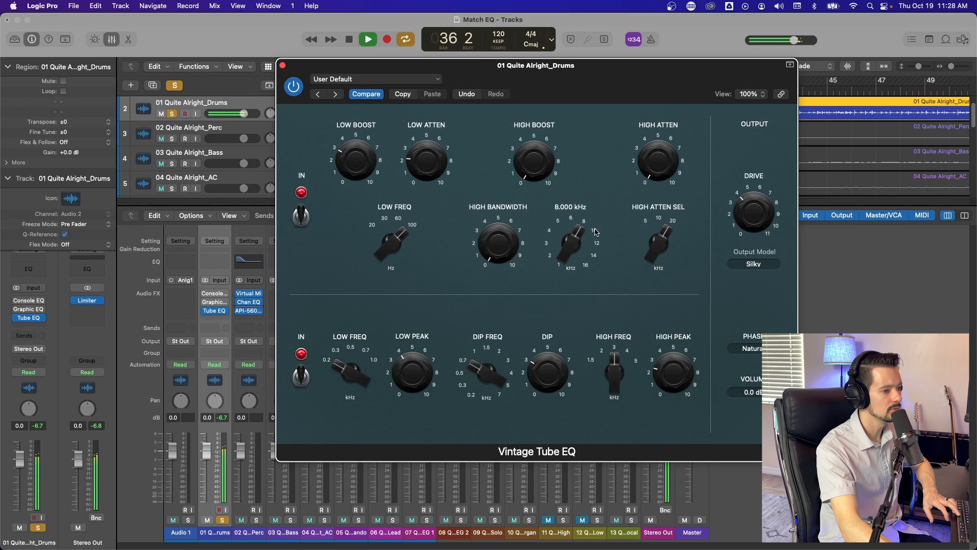
mouse_move(533, 159)
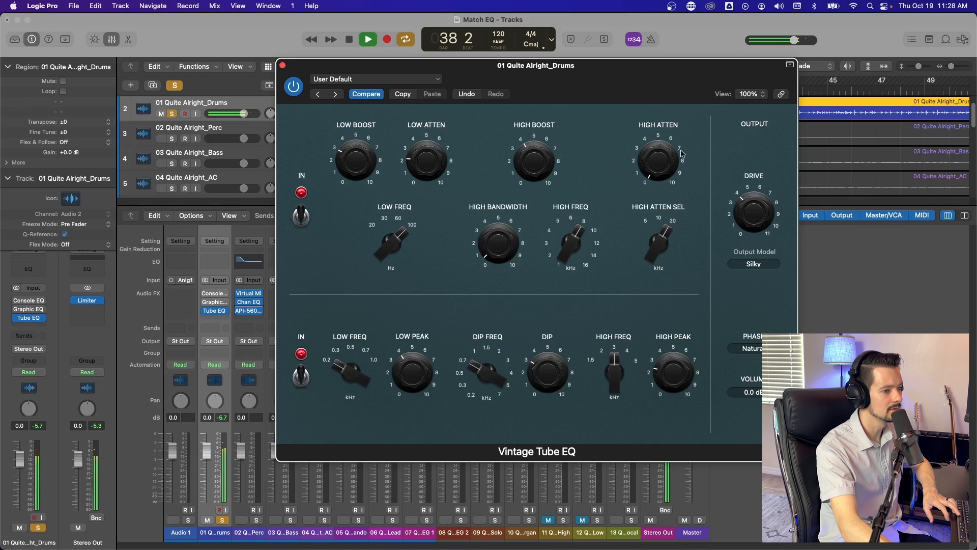
mouse_move(637, 148)
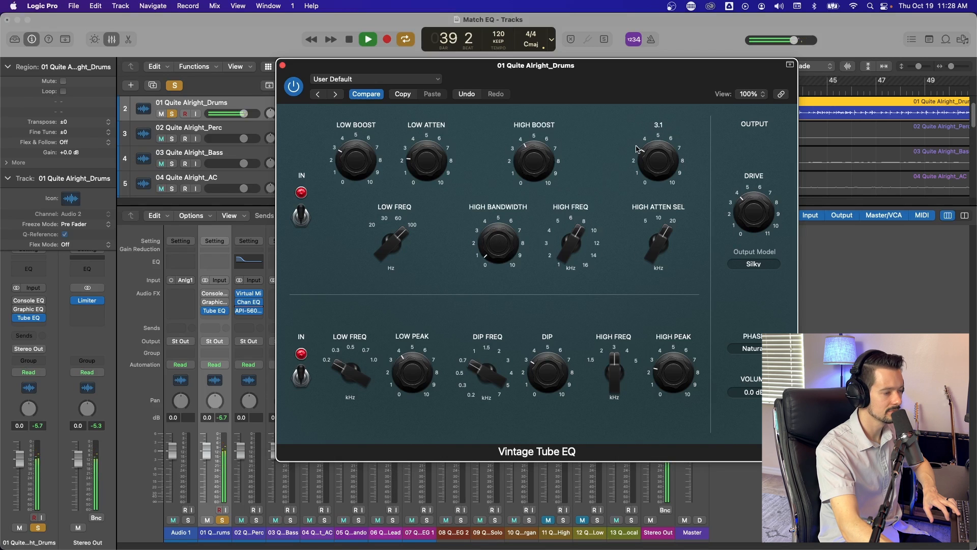
Compare the full Tube EQ with its dry sound by bypassing and re-enabling both sections, and stop playback
left_click(302, 216)
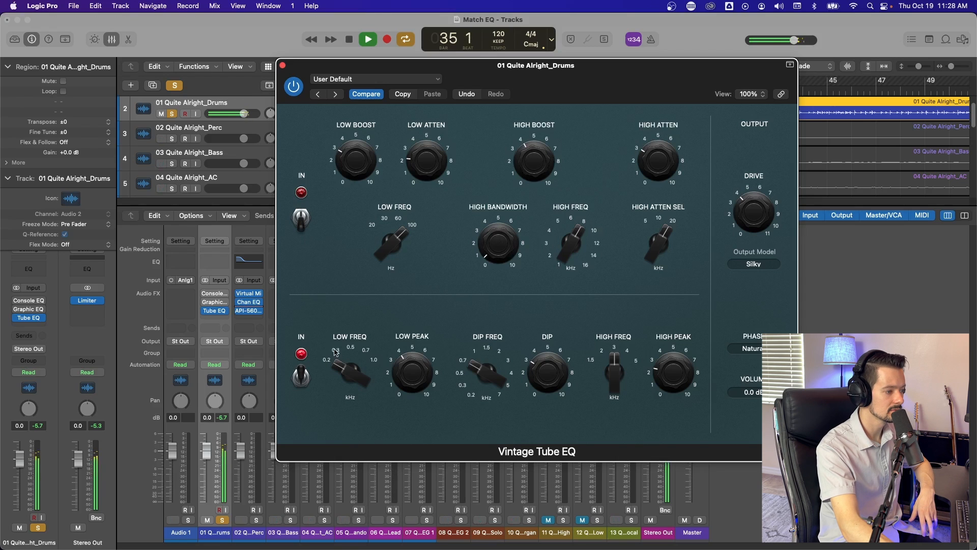
left_click(304, 374)
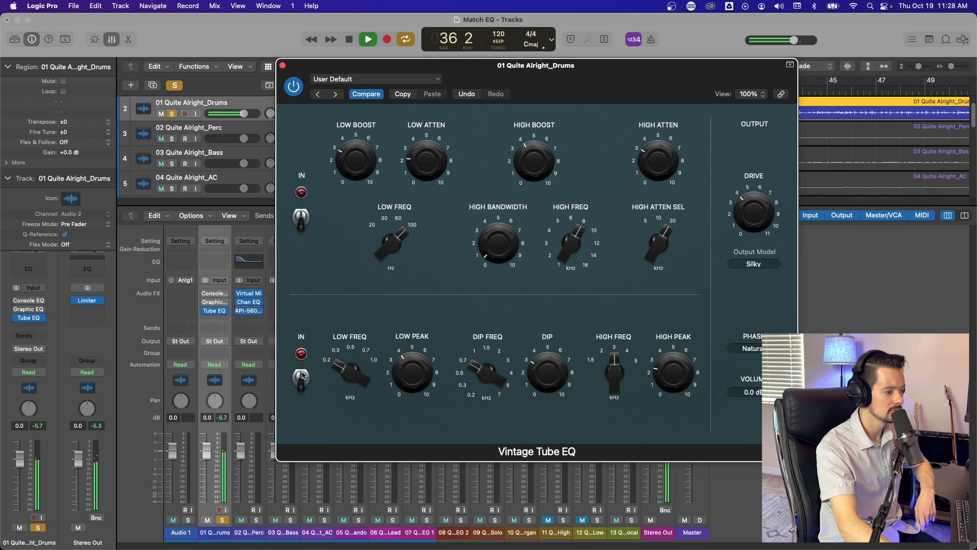
left_click(303, 380)
left_click(302, 224)
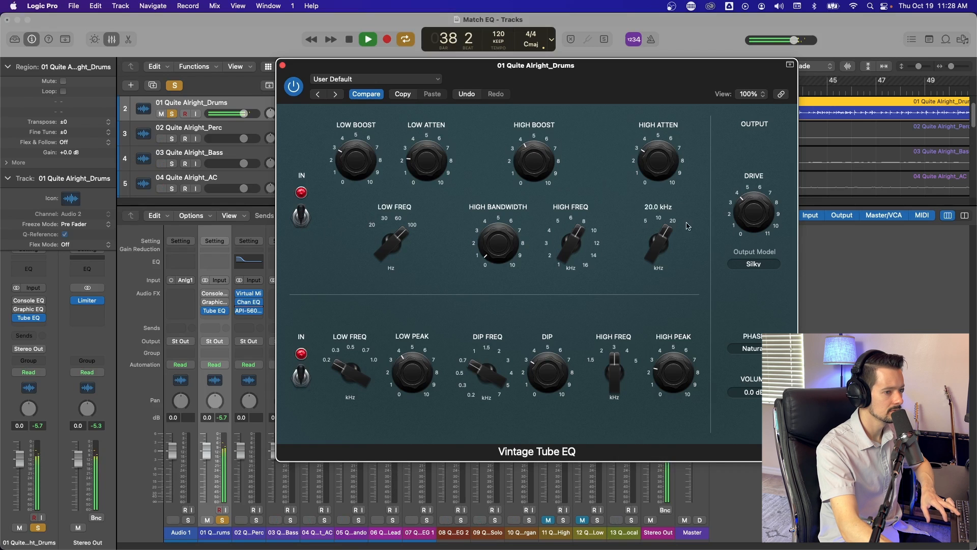
key("space")
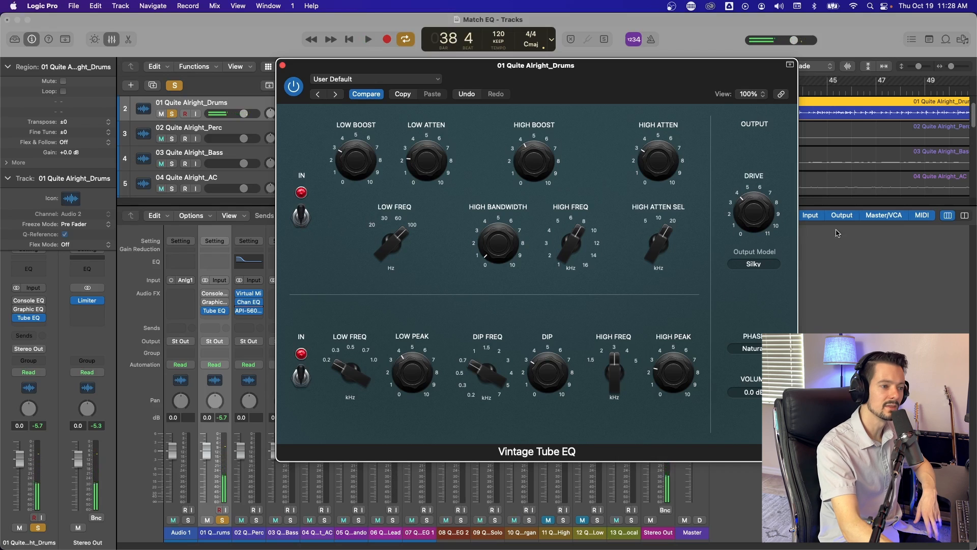
Review the Output Model options, keep Silky (Tube EQ), and play the drums with Drive raised to 11
left_click(754, 264)
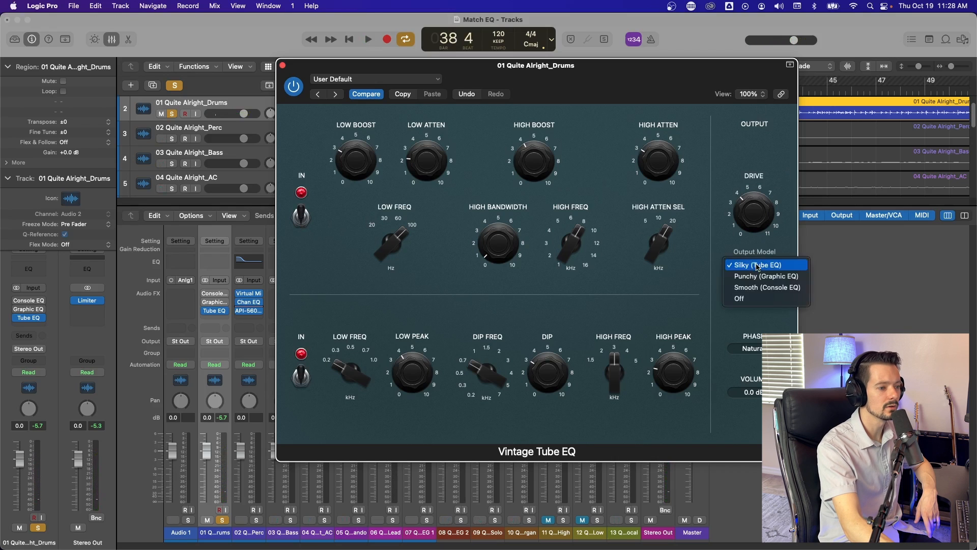
left_click(753, 263)
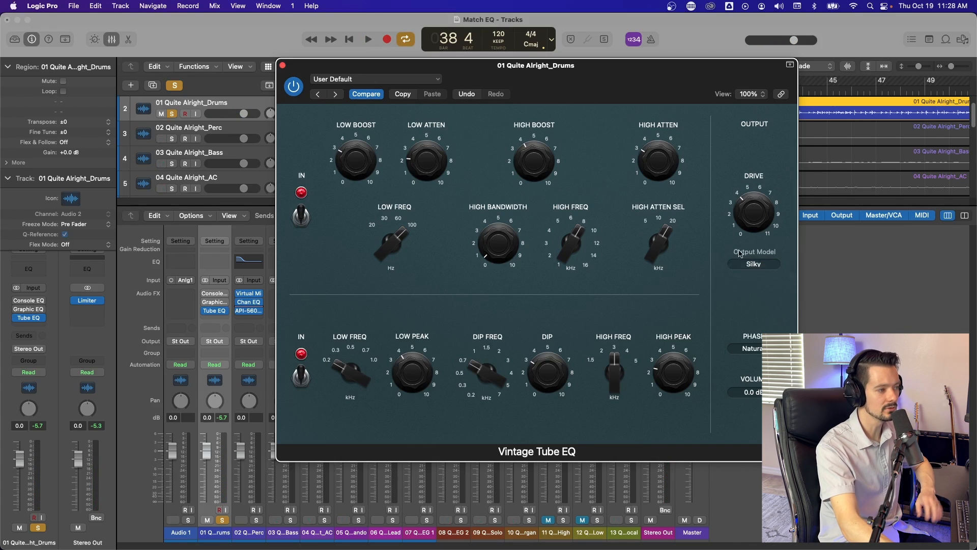
key("space")
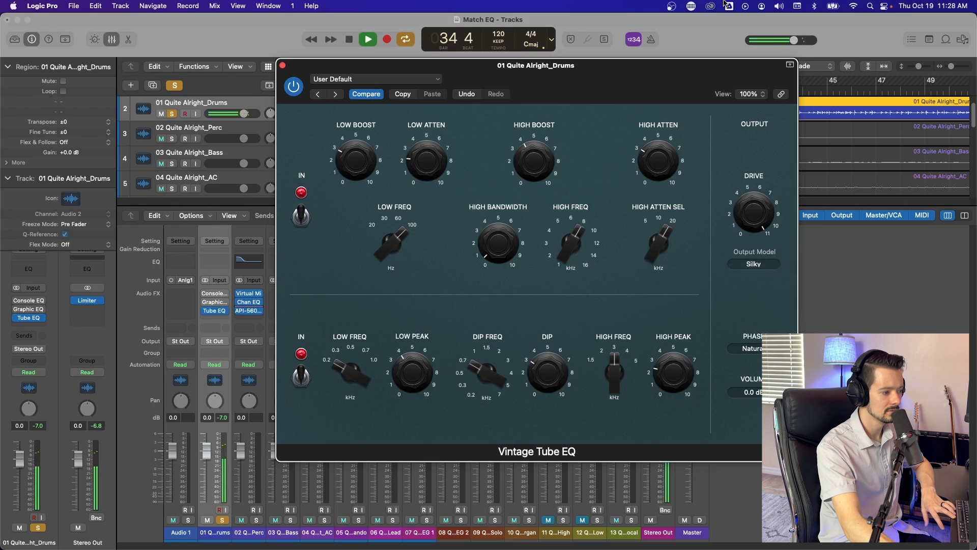
Compare the driven drums with Output Model set to Off and back to Silky (Tube EQ), and stop playback
left_click(732, 263)
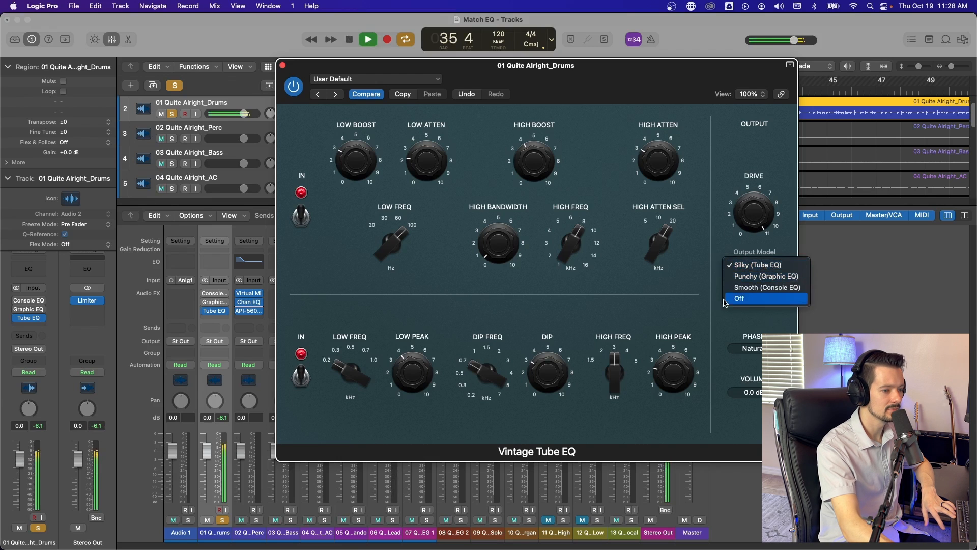
left_click(744, 300)
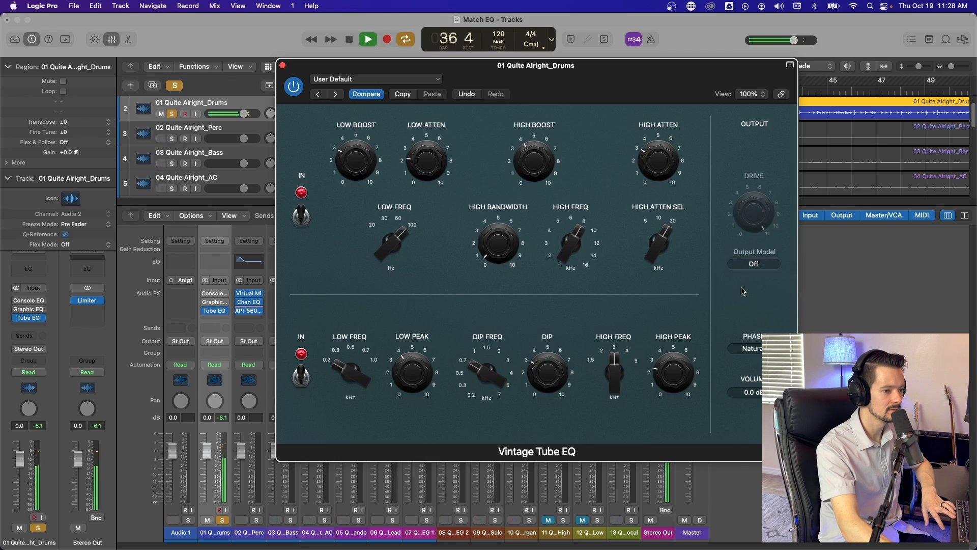
left_click(753, 265)
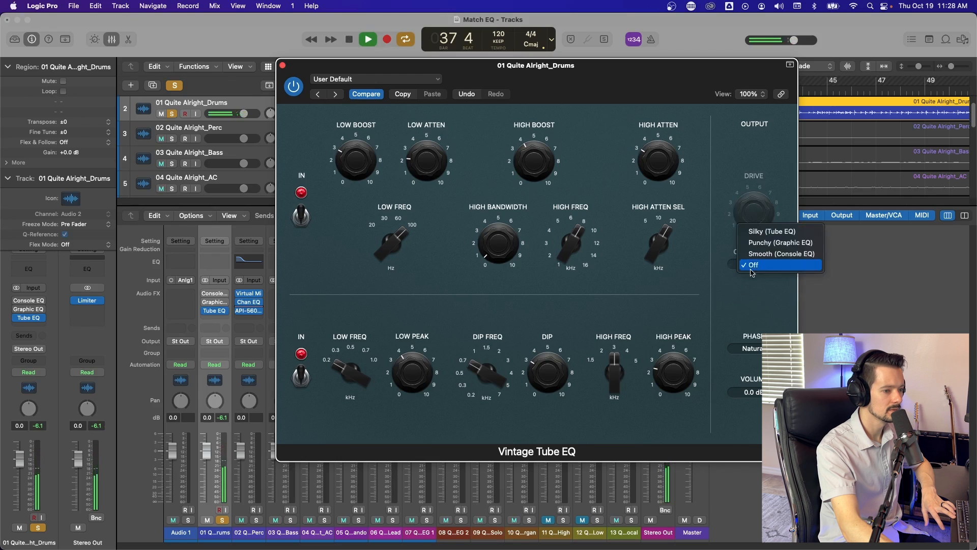
left_click(753, 231)
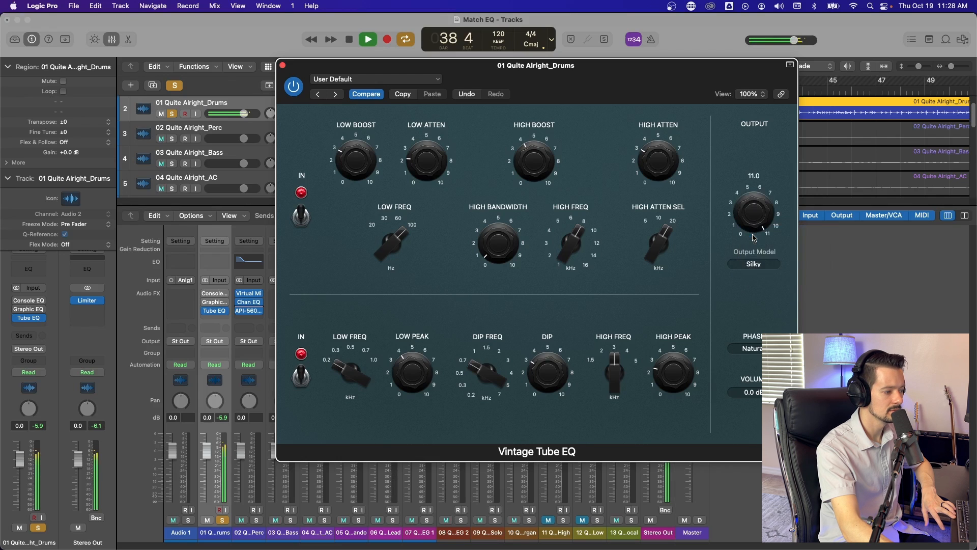
key("space")
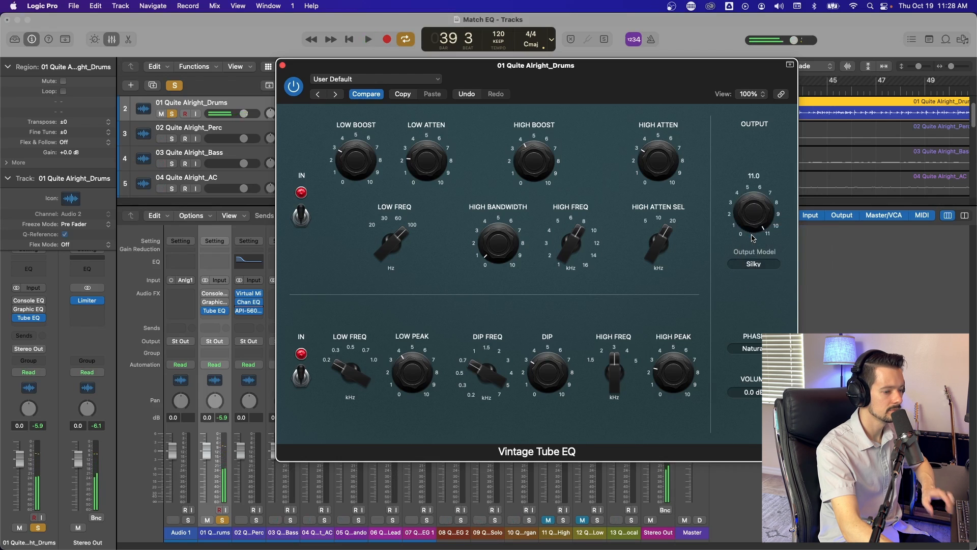